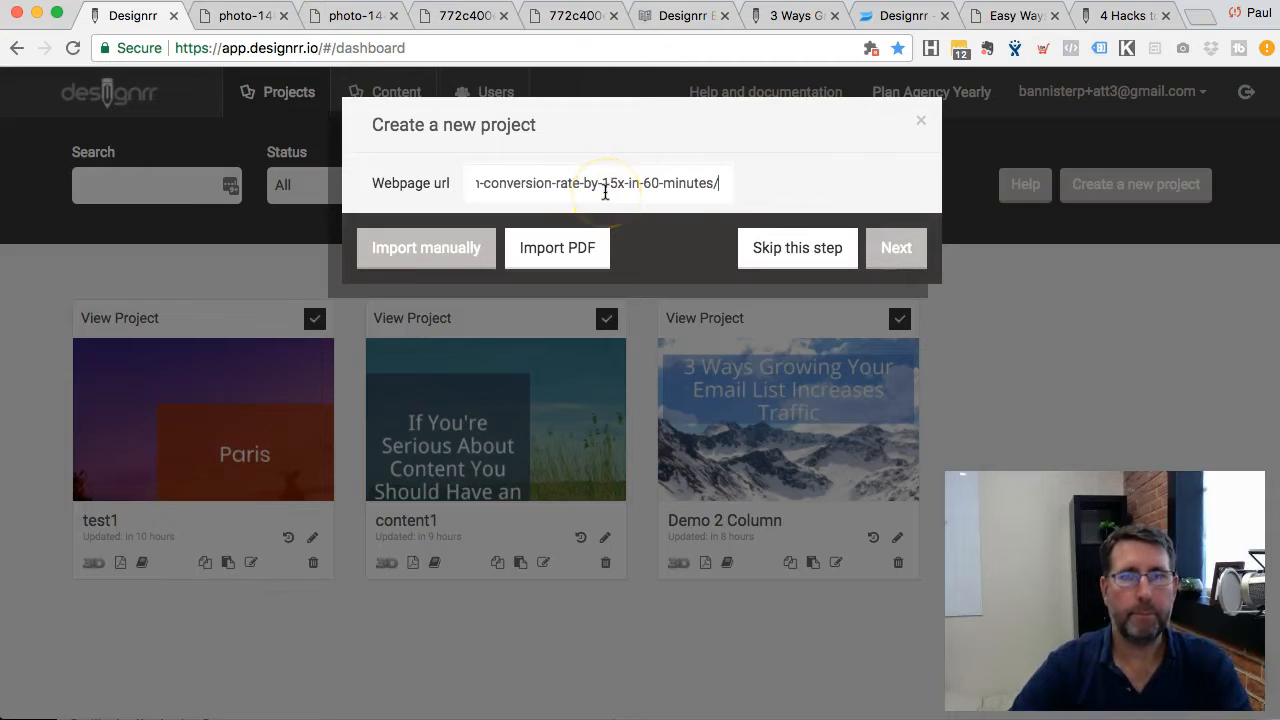
Step: Import the blog.designrr.io "4 Hacks to Increase Your Opt-In Conversion Rate" article from its webpage URL into a new project
{"action": "left_click", "coordinate": [613, 187], "text": "shift"}
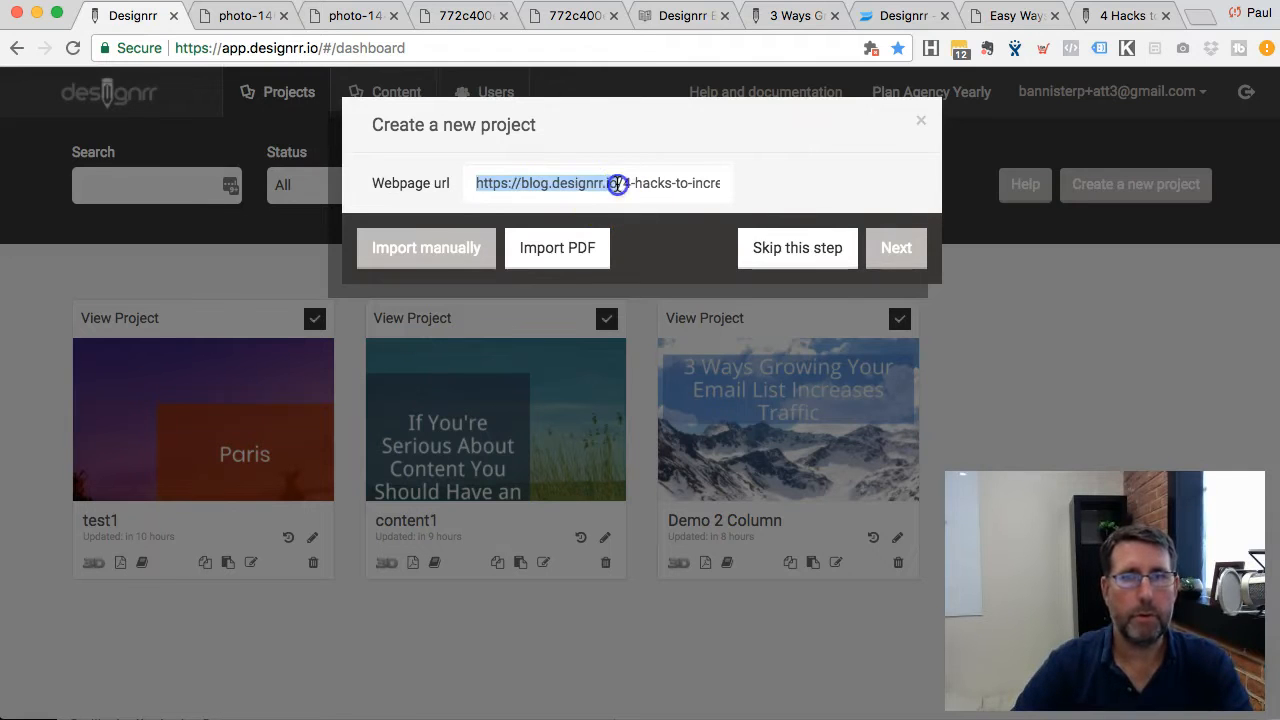
{"action": "left_click", "coordinate": [620, 183]}
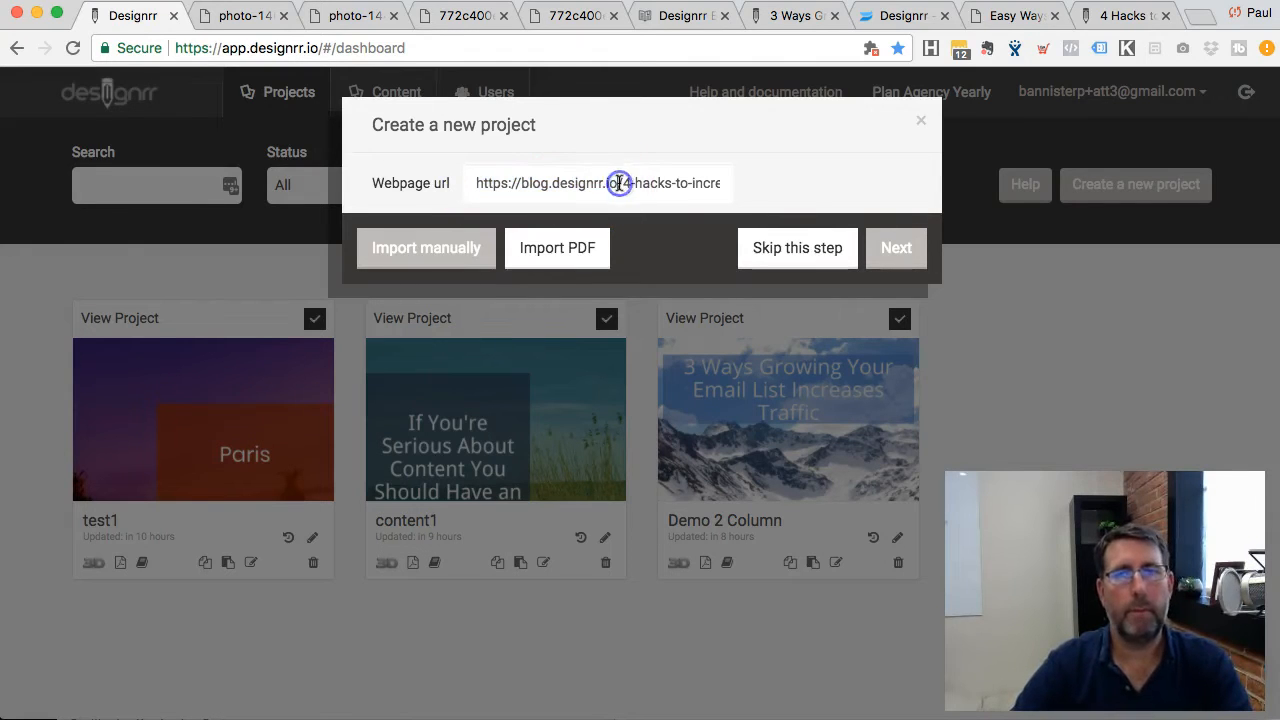
{"action": "left_click", "coordinate": [899, 247]}
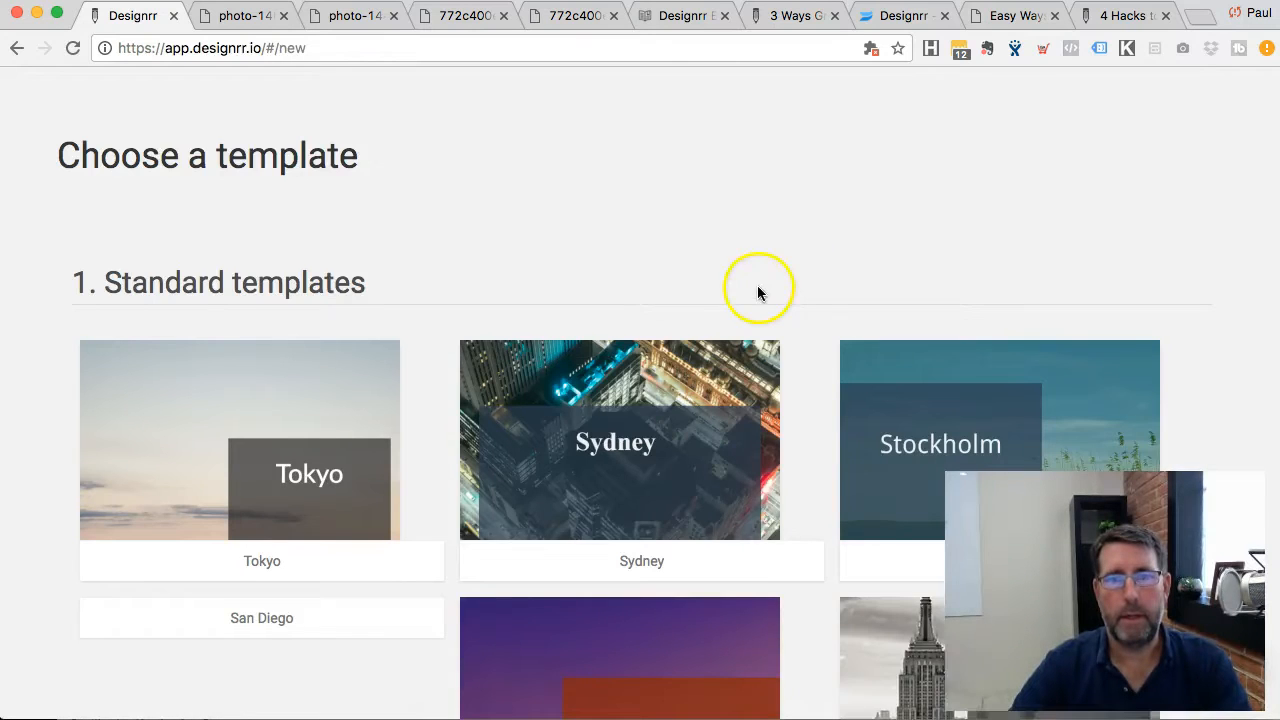
Step: Choose the Stockholm standard template and create the project with the name CoverTest
{"action": "scroll", "coordinate": [757, 288], "scroll_direction": "down", "scroll_amount": 3}
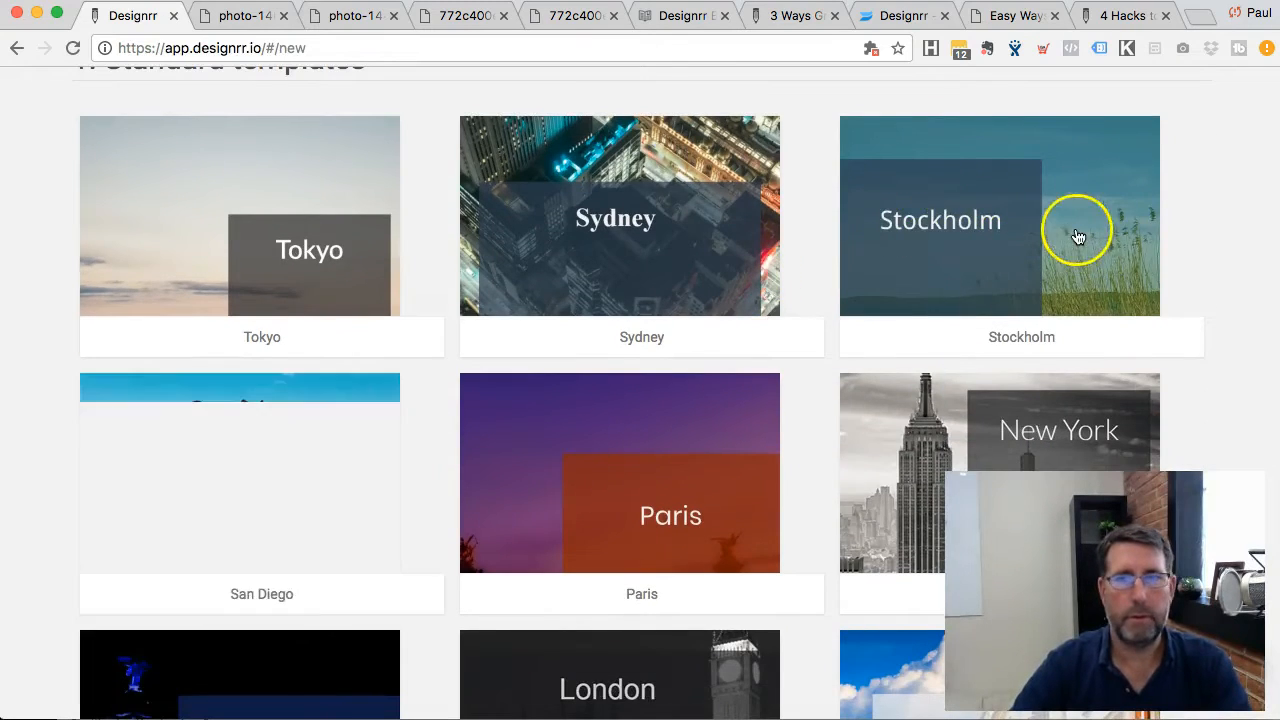
{"action": "left_click", "coordinate": [1077, 234]}
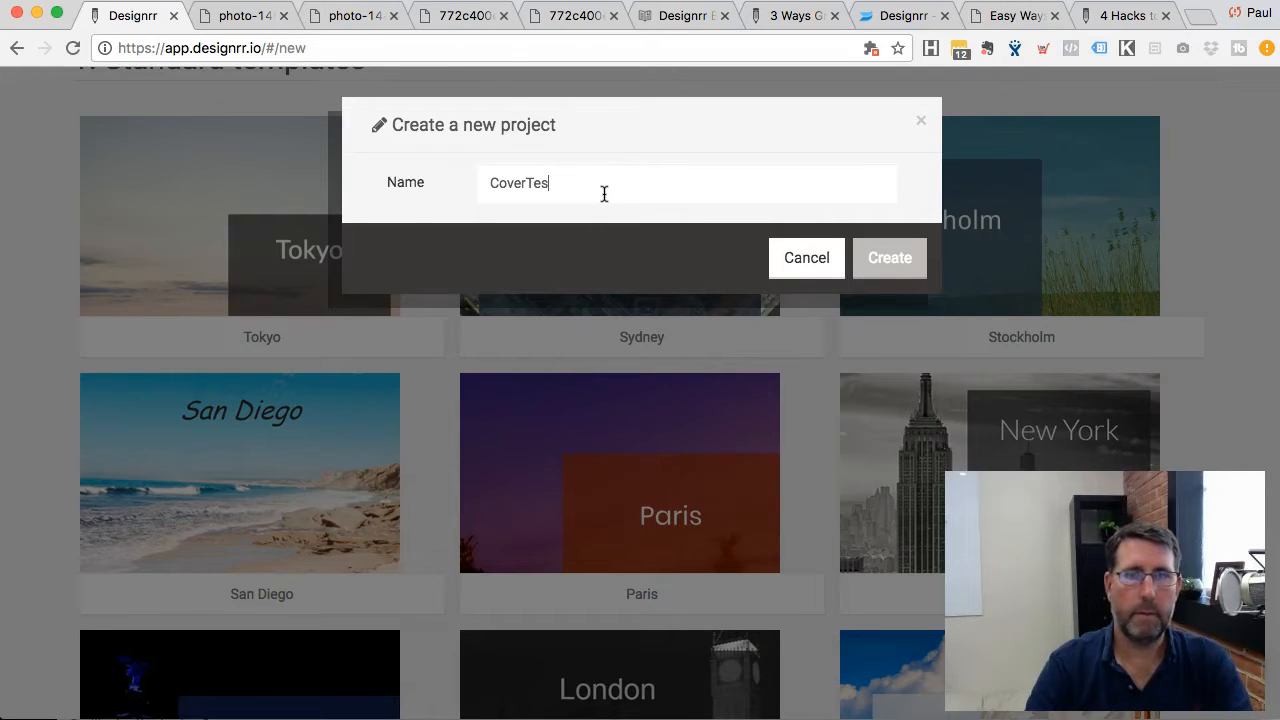
{"action": "left_click", "coordinate": [900, 257]}
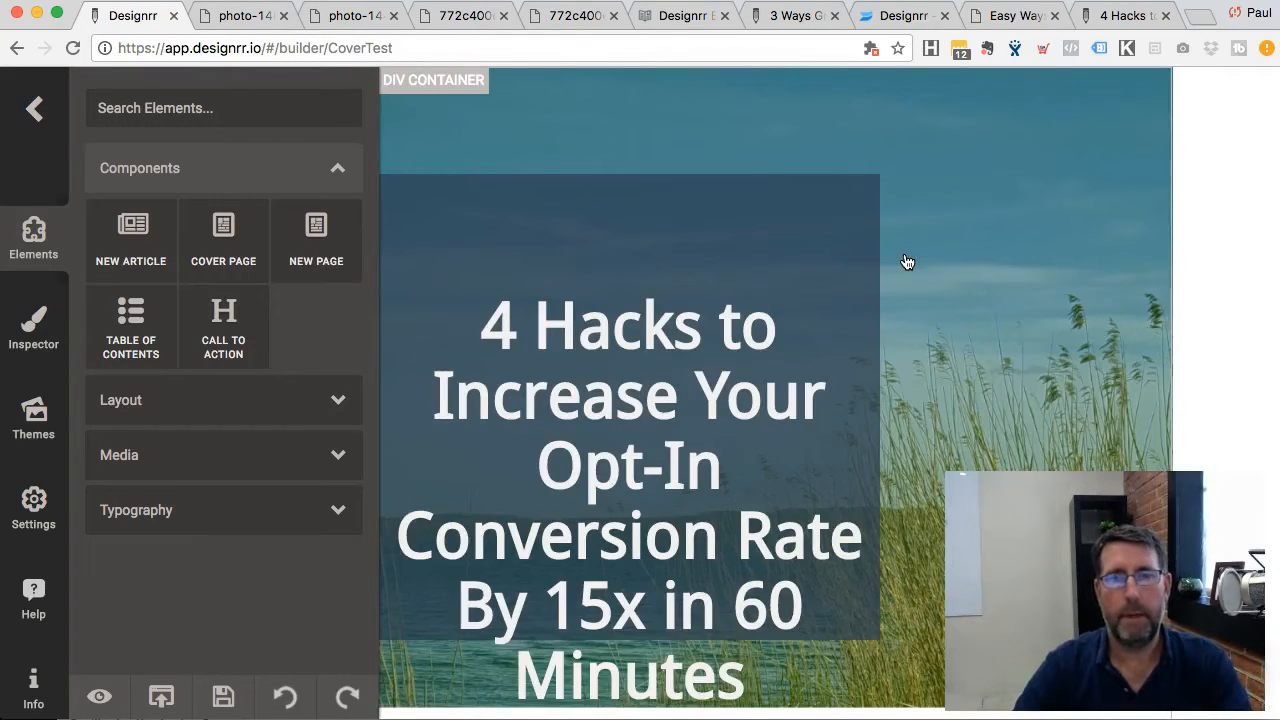
Step: Select the cover page's div container and examine the cover from the title block down to the author band
{"action": "scroll", "coordinate": [1083, 163], "scroll_direction": "down", "scroll_amount": 5}
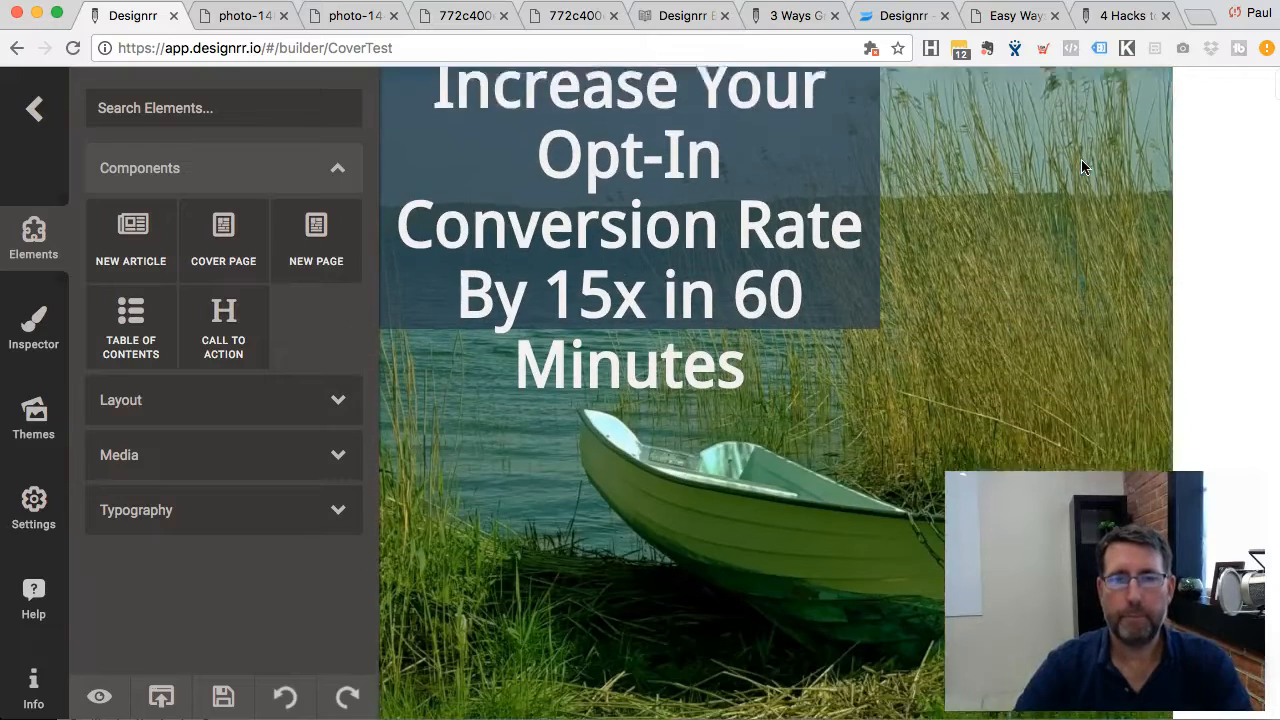
{"action": "scroll", "coordinate": [966, 264], "scroll_direction": "up", "scroll_amount": 5}
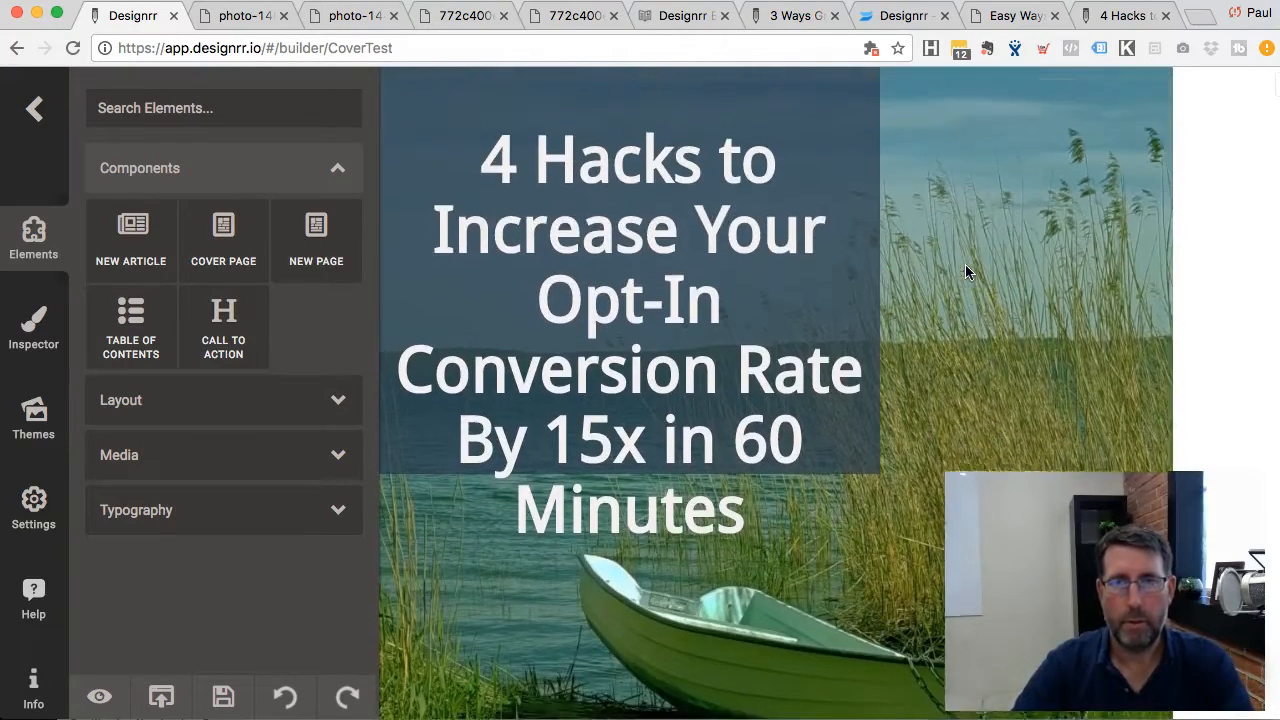
{"action": "scroll", "coordinate": [966, 396], "scroll_direction": "down", "scroll_amount": 5}
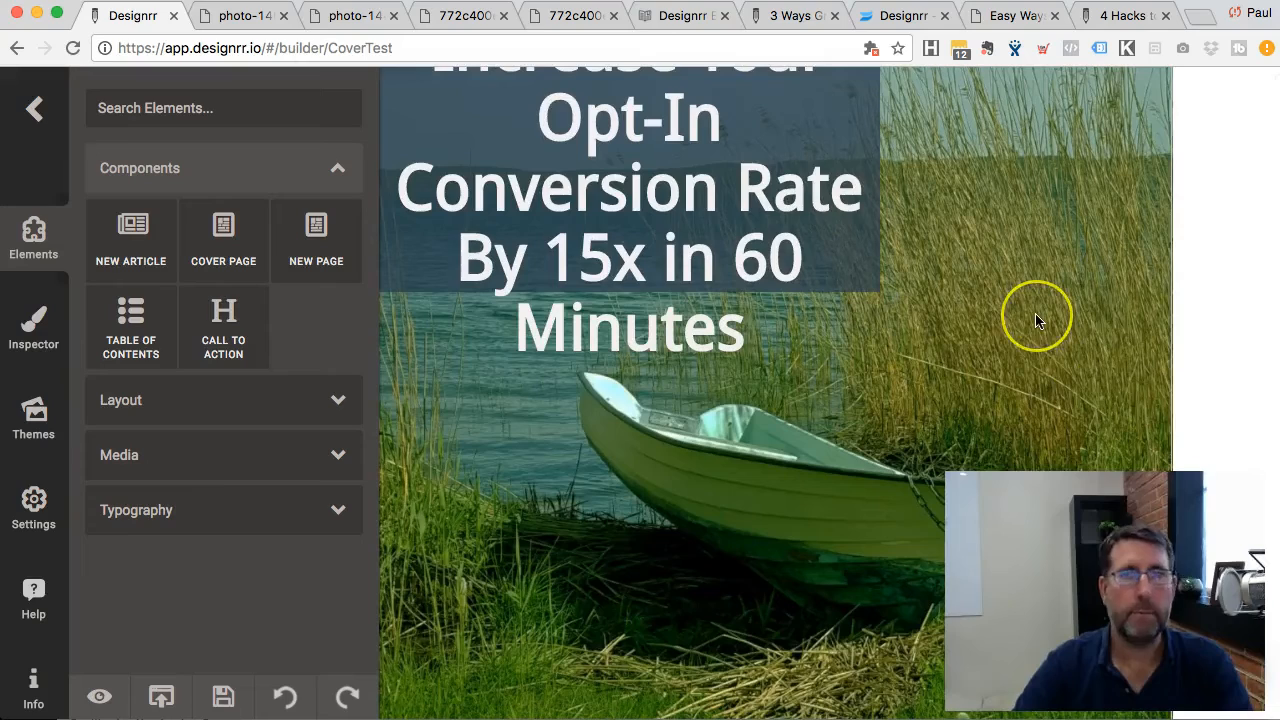
{"action": "scroll", "coordinate": [1035, 313], "scroll_direction": "up", "scroll_amount": 5}
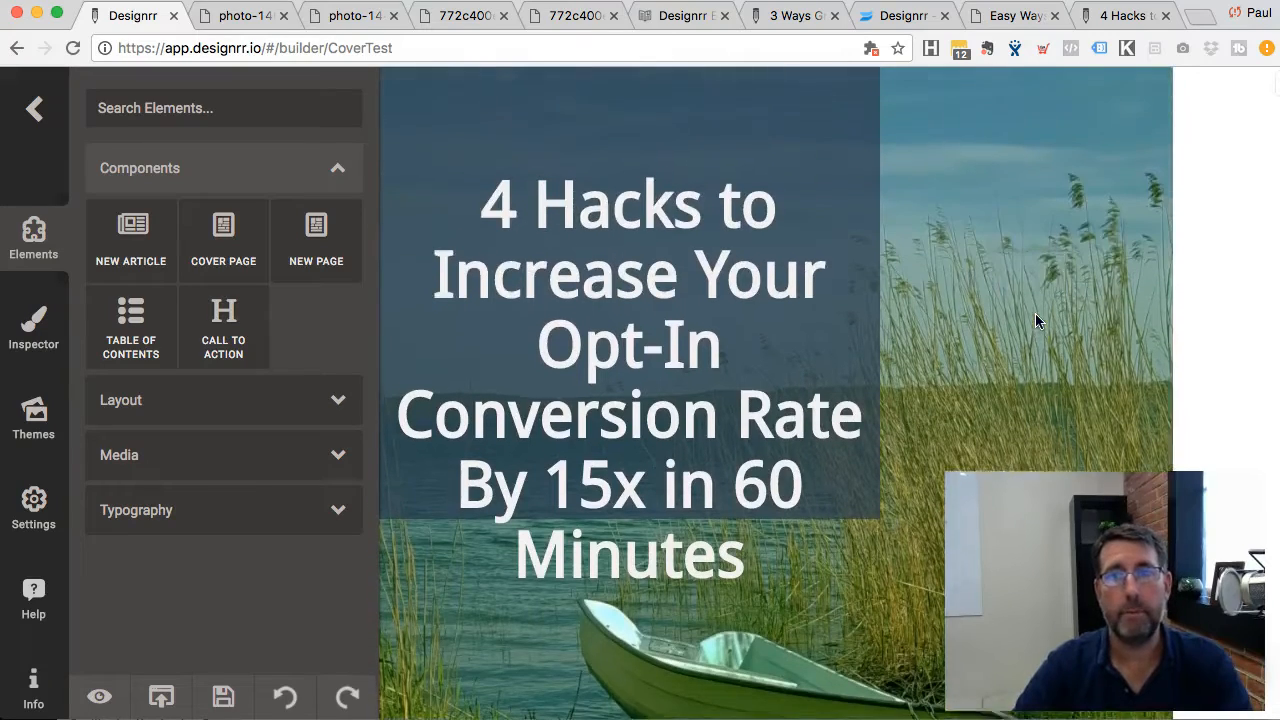
{"action": "scroll", "coordinate": [1026, 300], "scroll_direction": "down", "scroll_amount": 5}
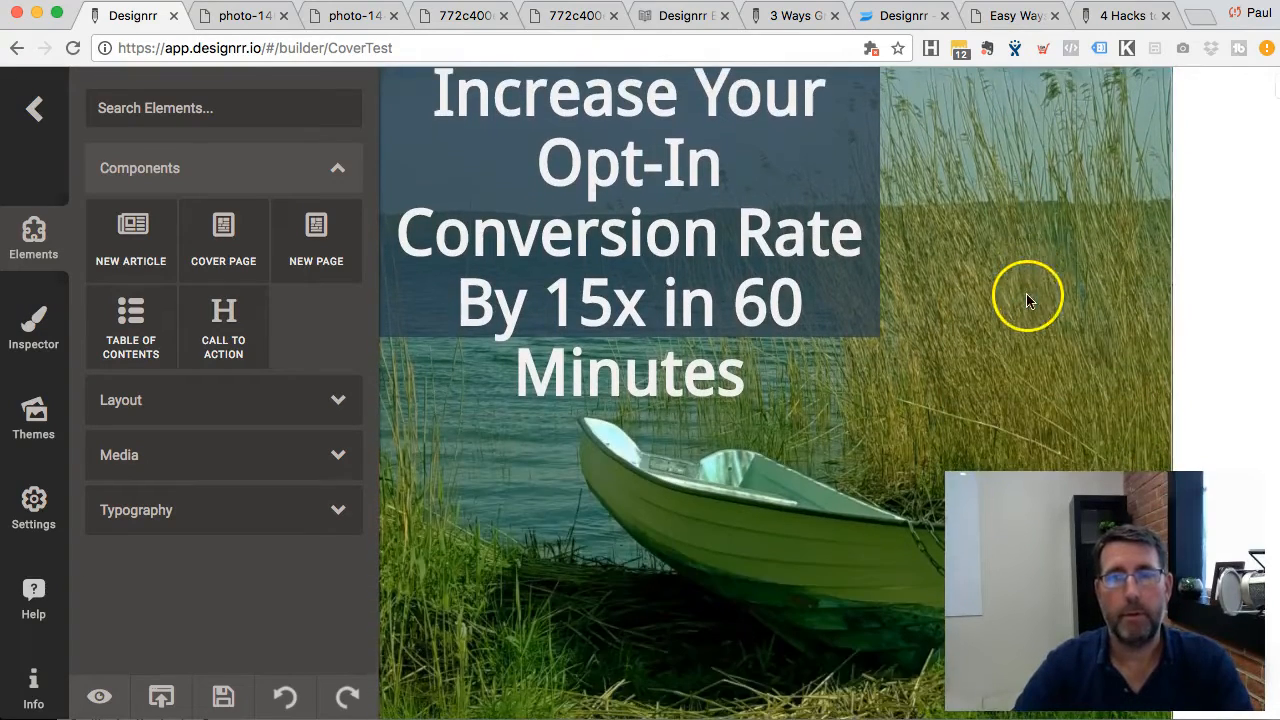
{"action": "left_click", "coordinate": [1046, 266]}
{"action": "scroll", "coordinate": [1046, 268], "scroll_direction": "down", "scroll_amount": 1}
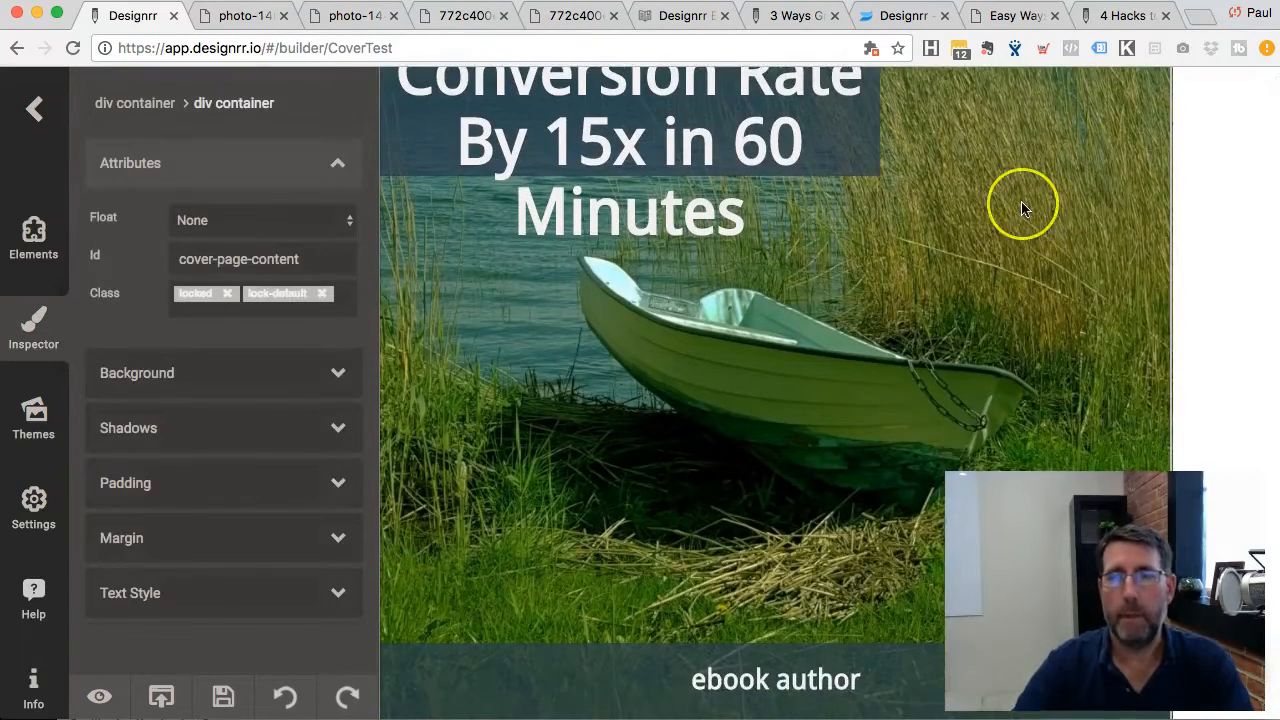
{"action": "scroll", "coordinate": [1022, 207], "scroll_direction": "down", "scroll_amount": 1}
{"action": "scroll", "coordinate": [1022, 208], "scroll_direction": "up", "scroll_amount": 1}
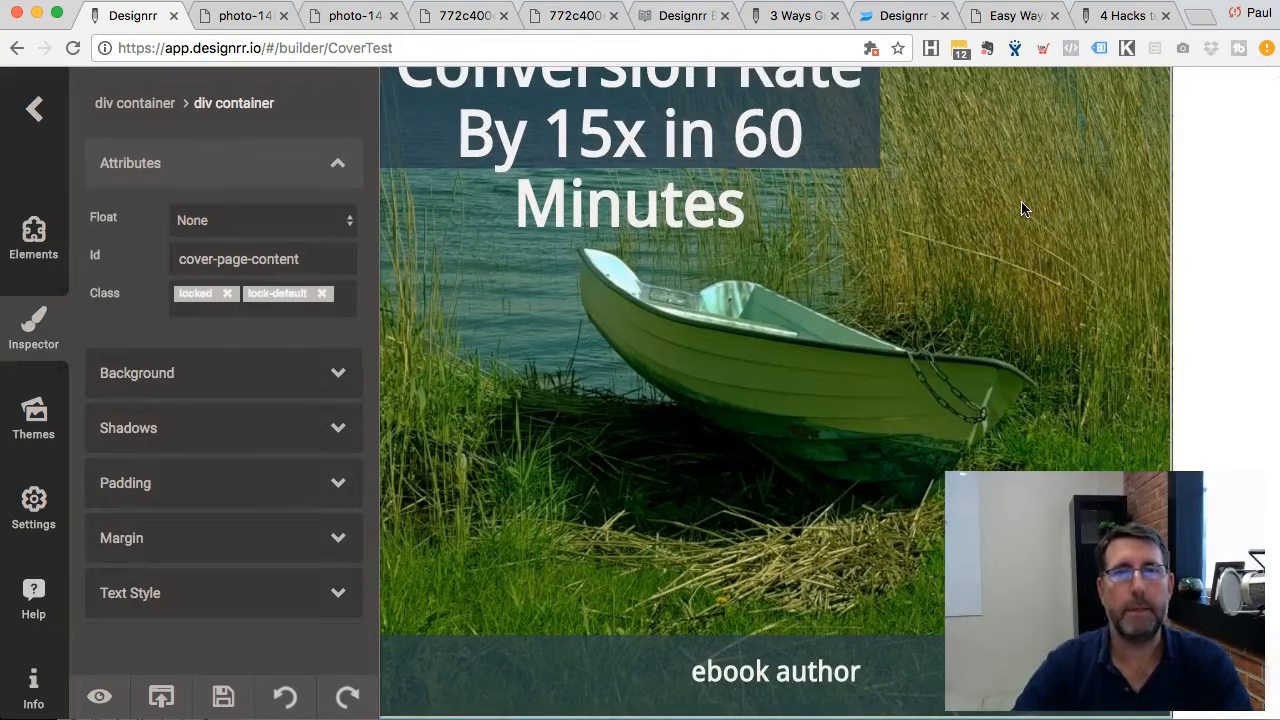
{"action": "scroll", "coordinate": [1021, 208], "scroll_direction": "up", "scroll_amount": 5}
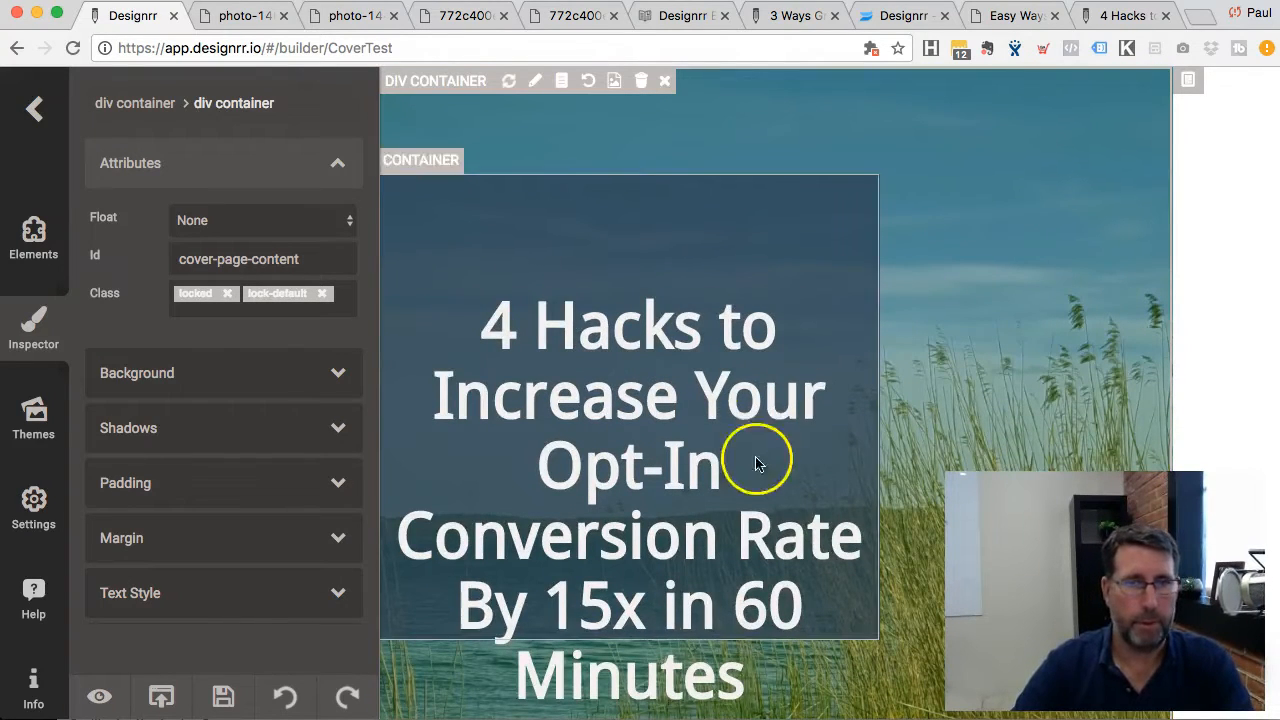
{"action": "scroll", "coordinate": [1001, 286], "scroll_direction": "down", "scroll_amount": 3}
{"action": "scroll", "coordinate": [1001, 286], "scroll_direction": "up", "scroll_amount": 3}
Step: Open the Media Manager for the cover page container and search its images for "galaxy"
{"action": "left_click", "coordinate": [1001, 156]}
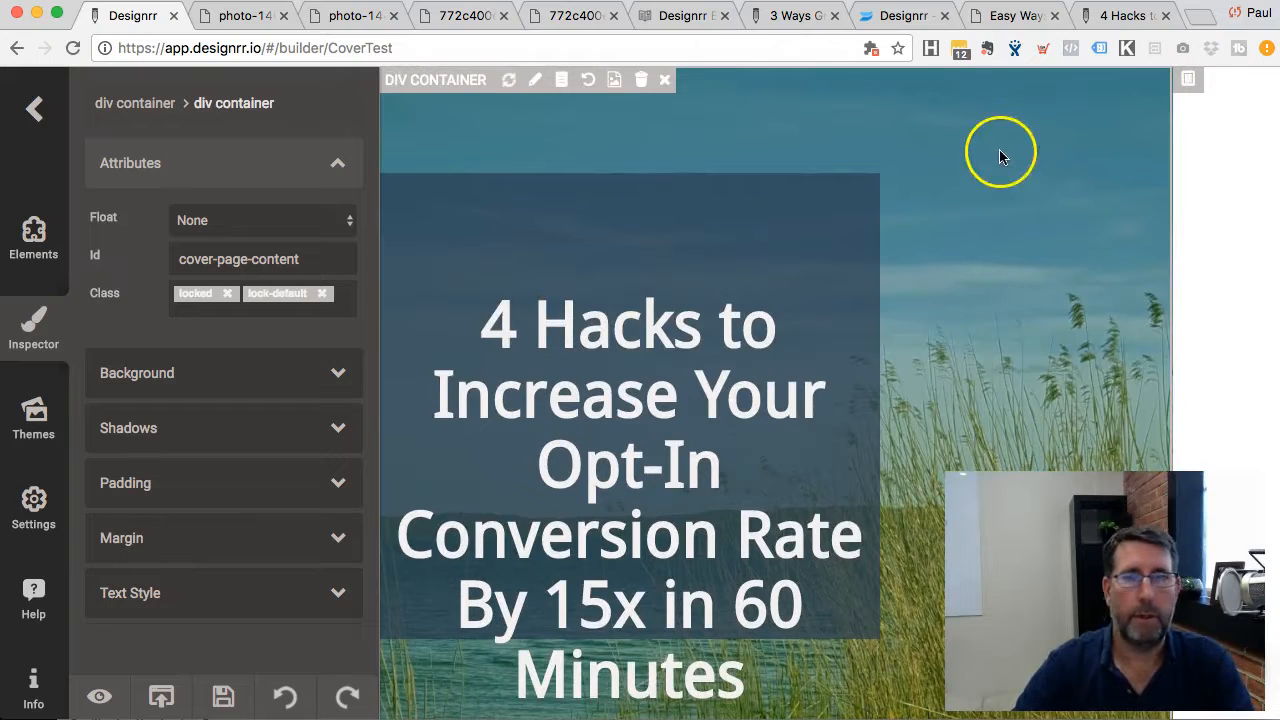
{"action": "left_click", "coordinate": [591, 131]}
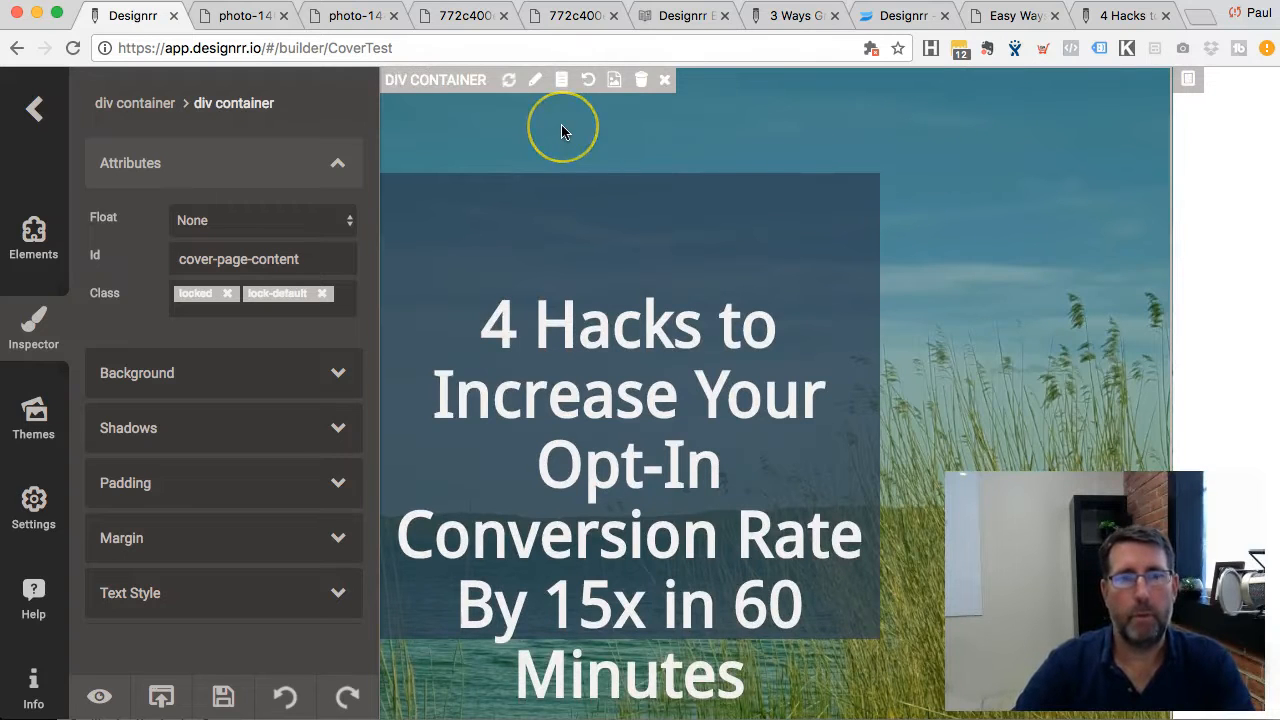
{"action": "left_click", "coordinate": [616, 86]}
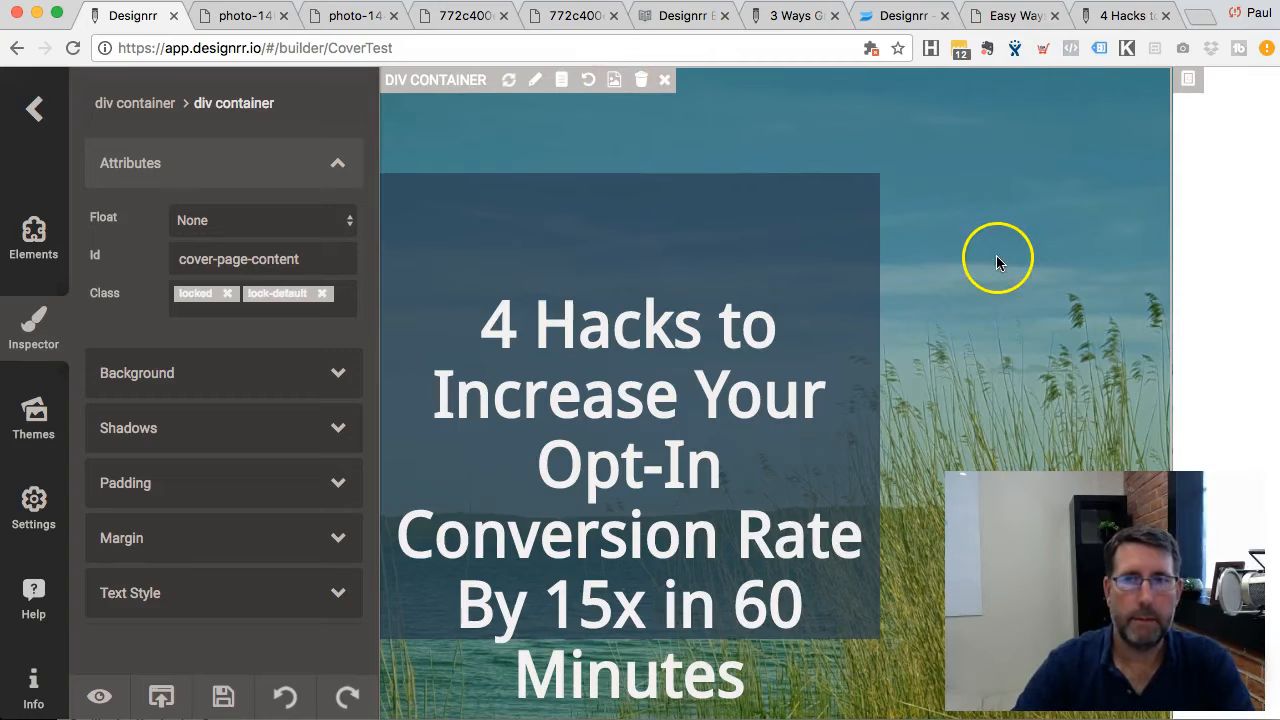
{"action": "left_click", "coordinate": [615, 83]}
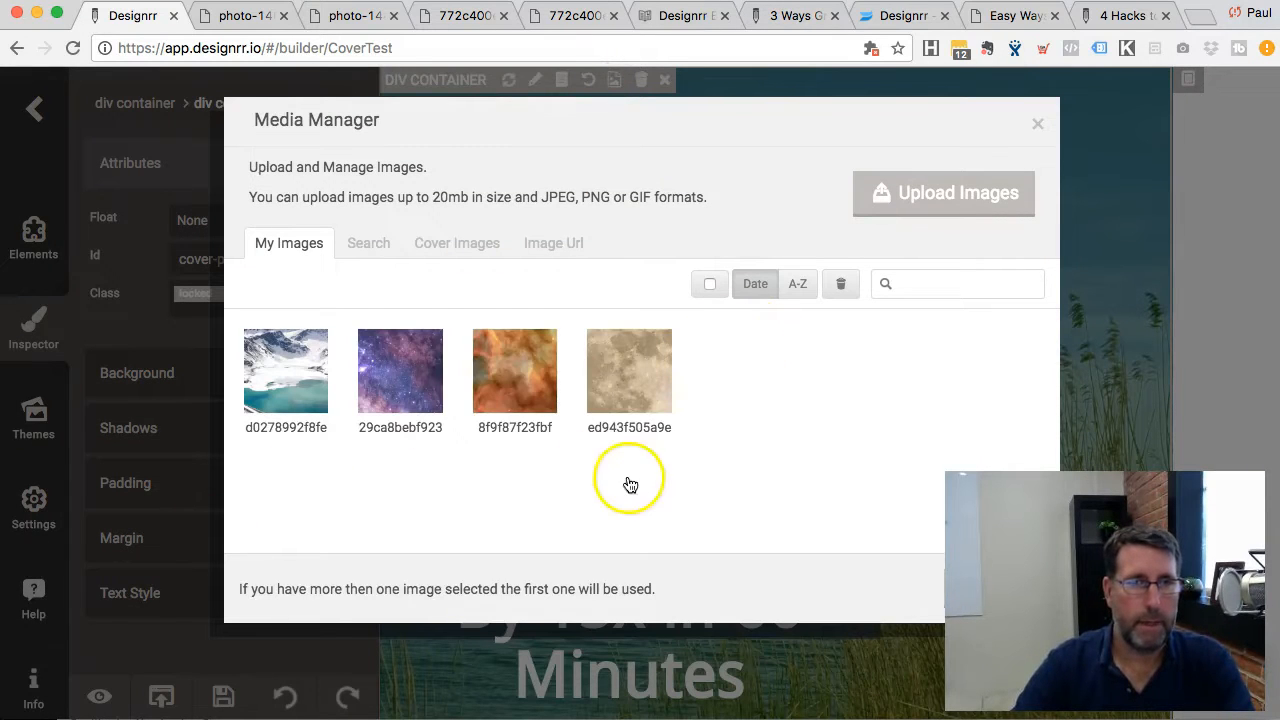
{"action": "left_click", "coordinate": [369, 247]}
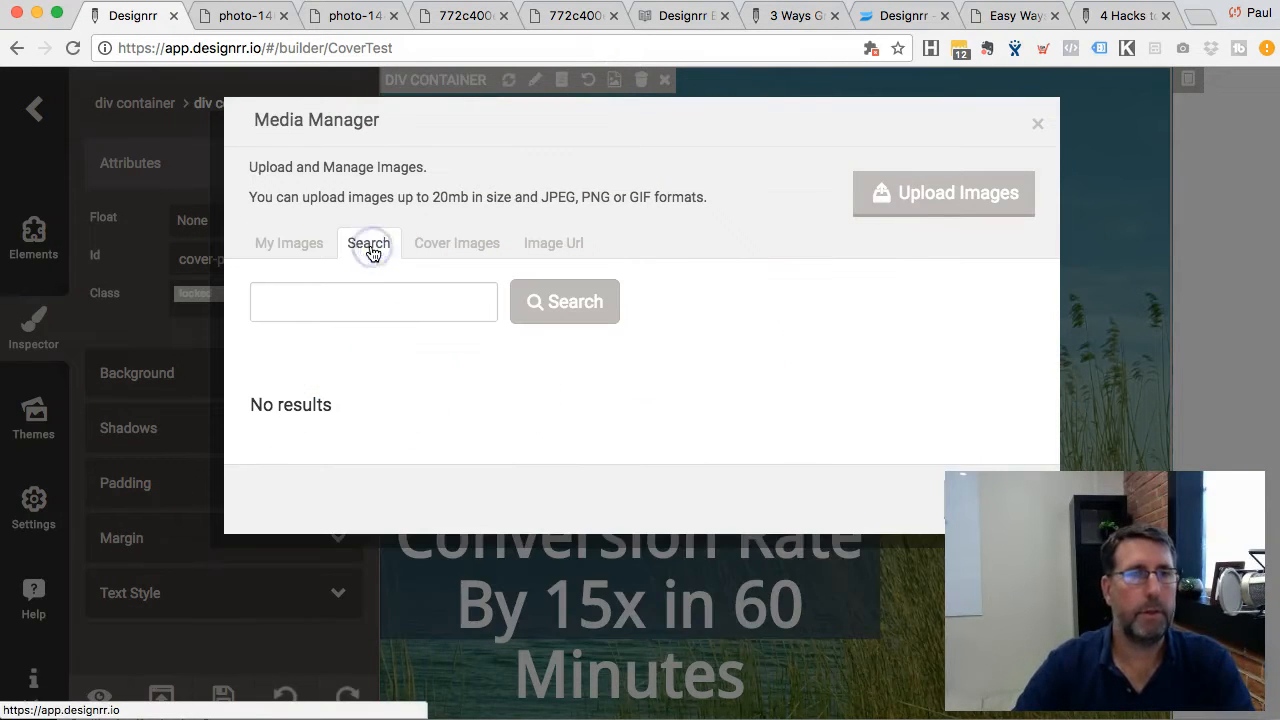
{"action": "left_click", "coordinate": [378, 295]}
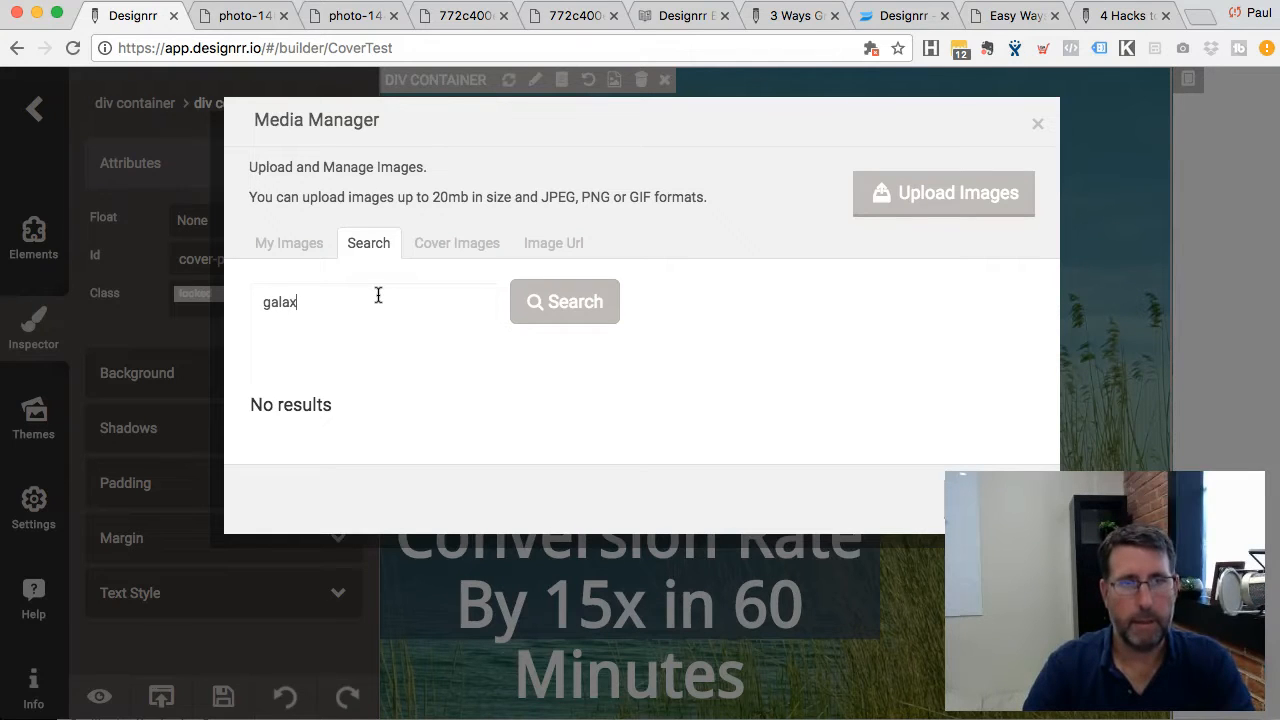
{"action": "left_click", "coordinate": [569, 320]}
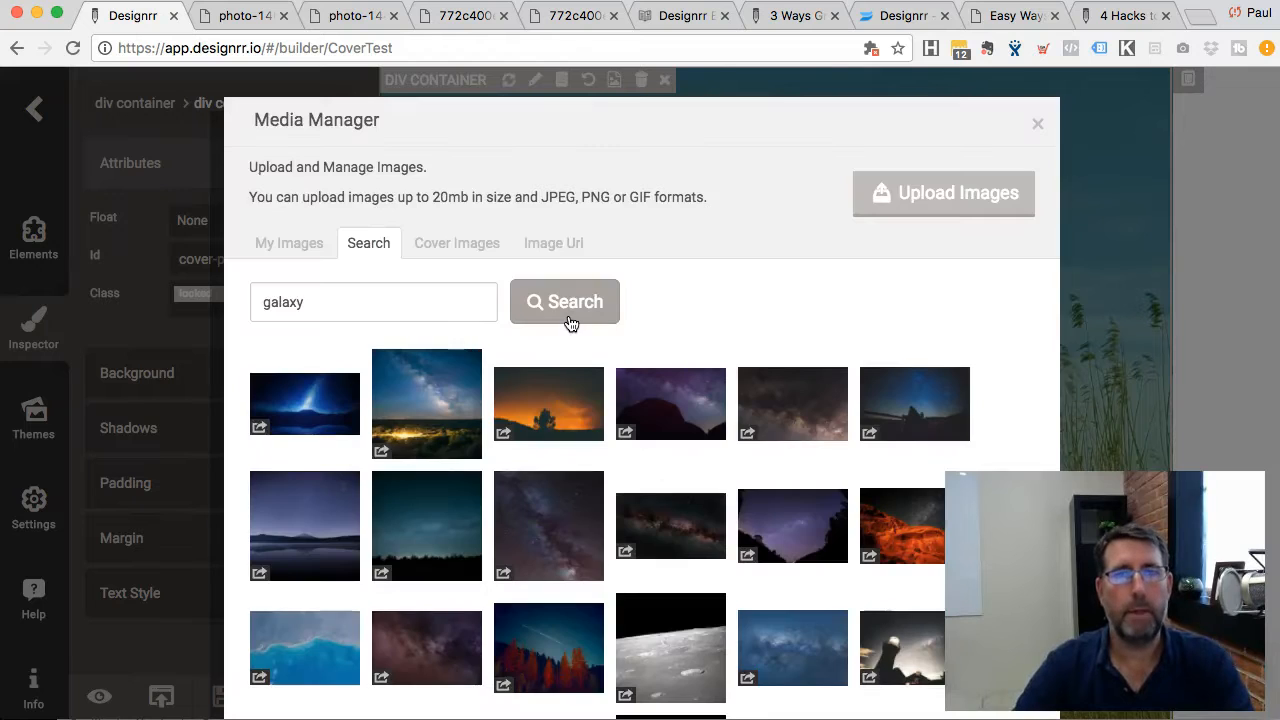
Step: Set the blue and orange Milky Way photo from the galaxy results as the cover background and check the whole cover
{"action": "scroll", "coordinate": [788, 305], "scroll_direction": "down", "scroll_amount": 3}
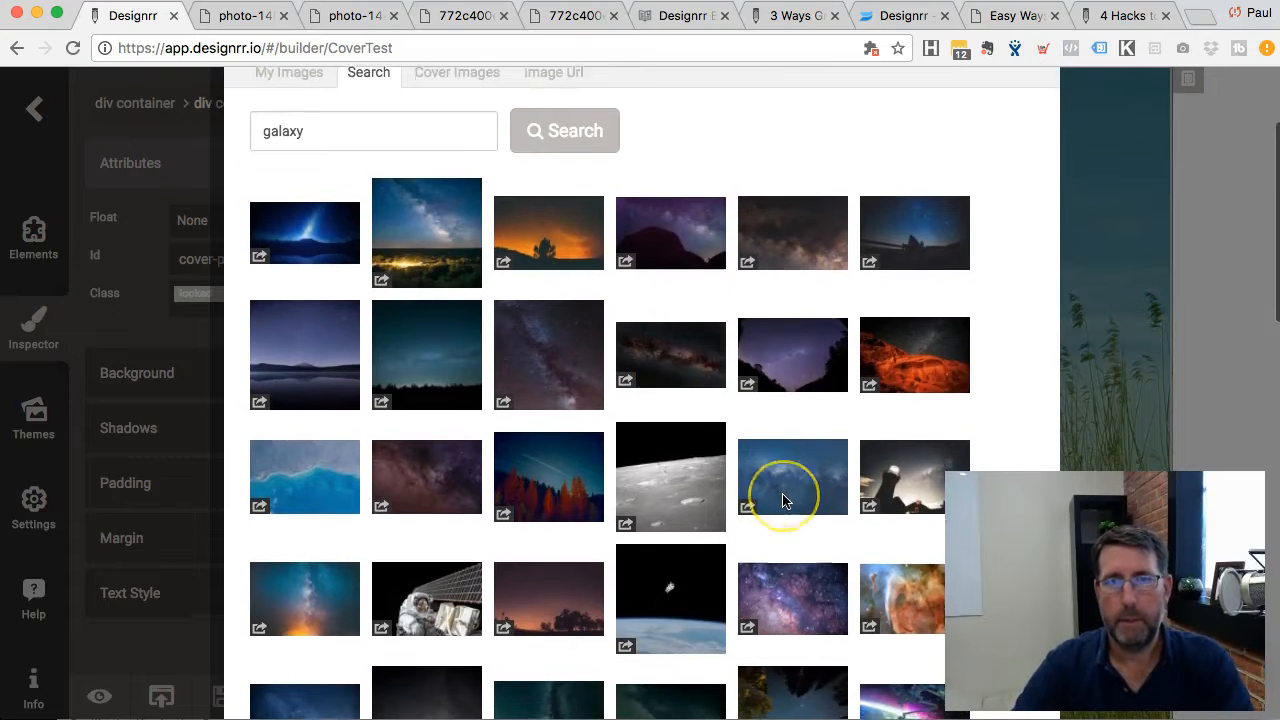
{"action": "scroll", "coordinate": [786, 500], "scroll_direction": "down", "scroll_amount": 4}
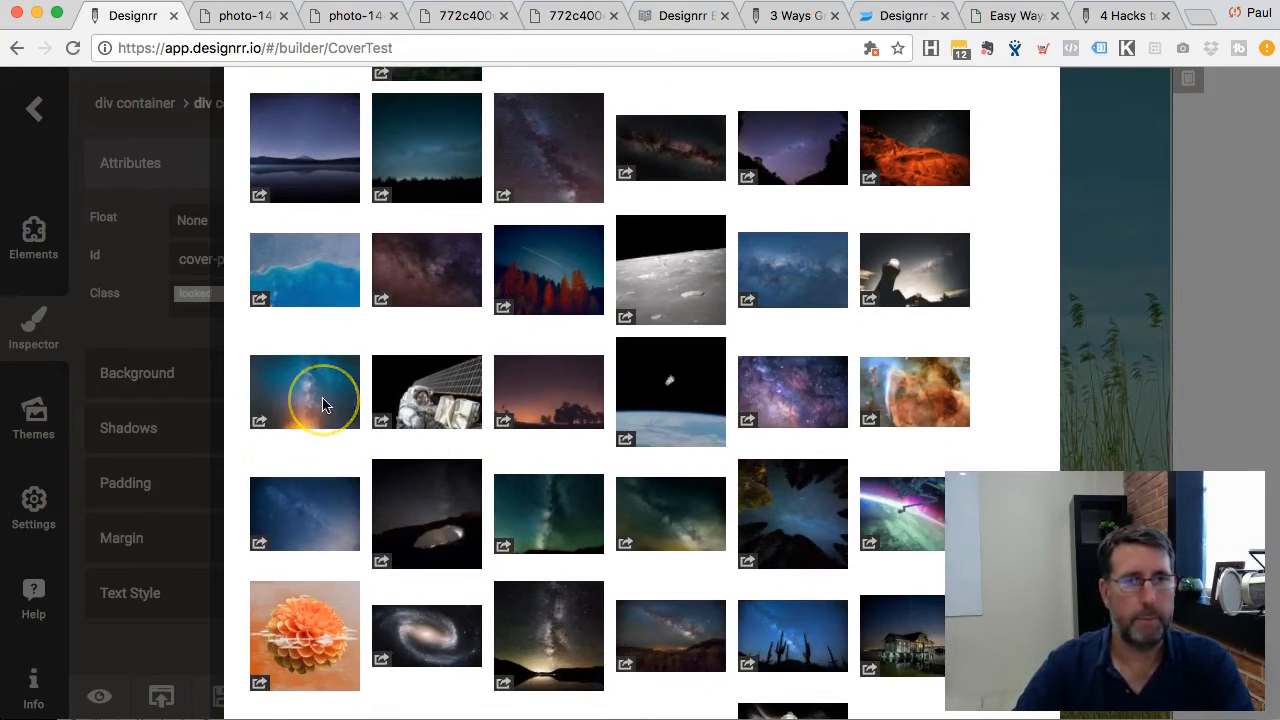
{"action": "scroll", "coordinate": [322, 404], "scroll_direction": "down", "scroll_amount": 2}
{"action": "left_click", "coordinate": [306, 307]}
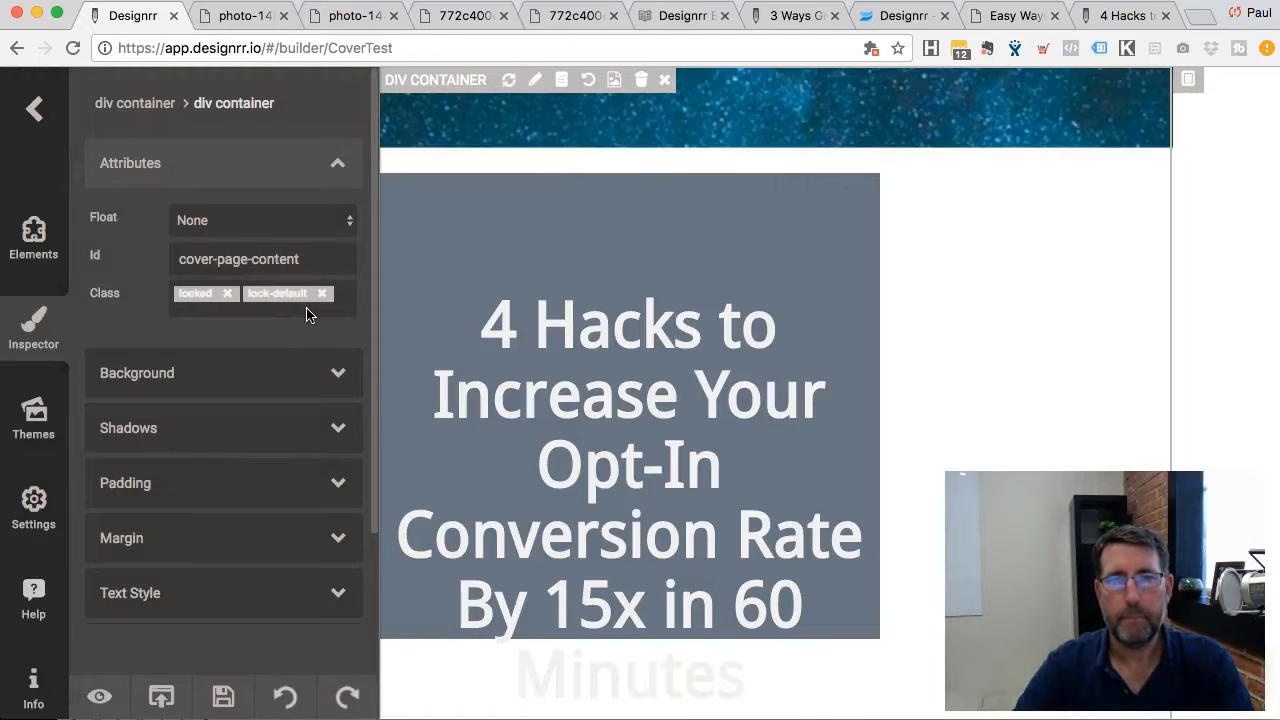
{"action": "scroll", "coordinate": [910, 252], "scroll_direction": "down", "scroll_amount": 3}
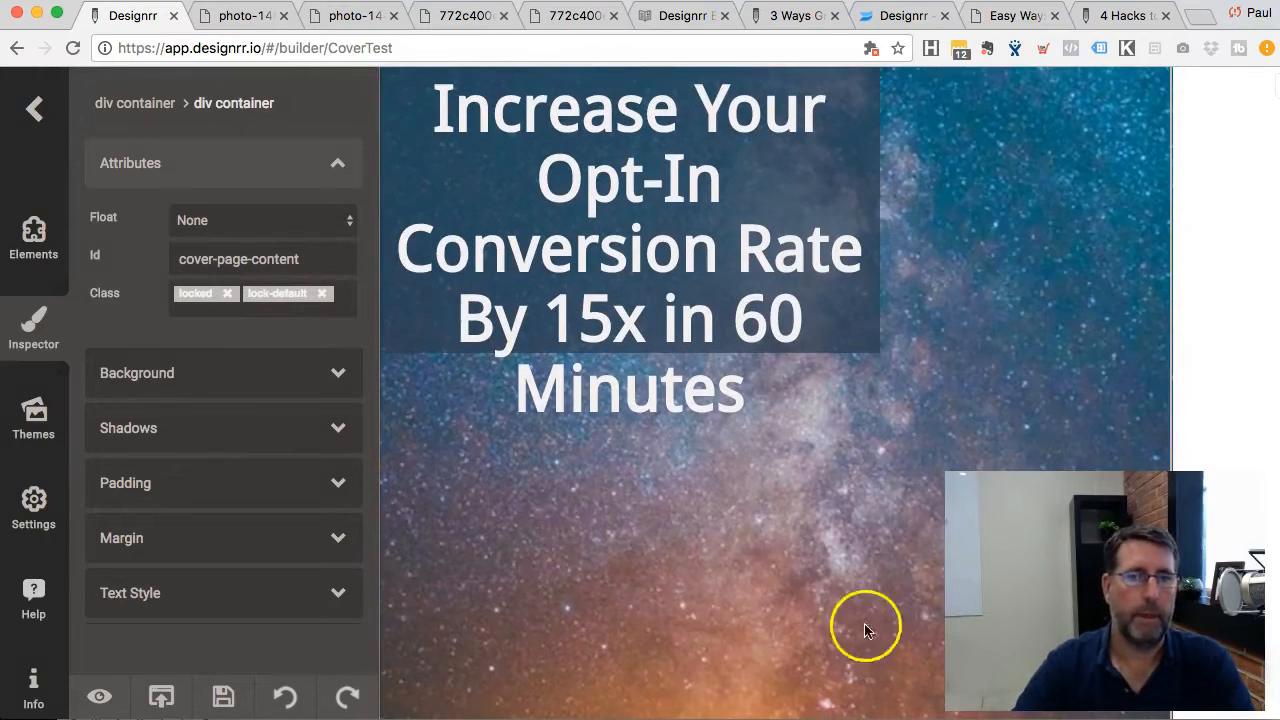
{"action": "scroll", "coordinate": [669, 583], "scroll_direction": "up", "scroll_amount": 3}
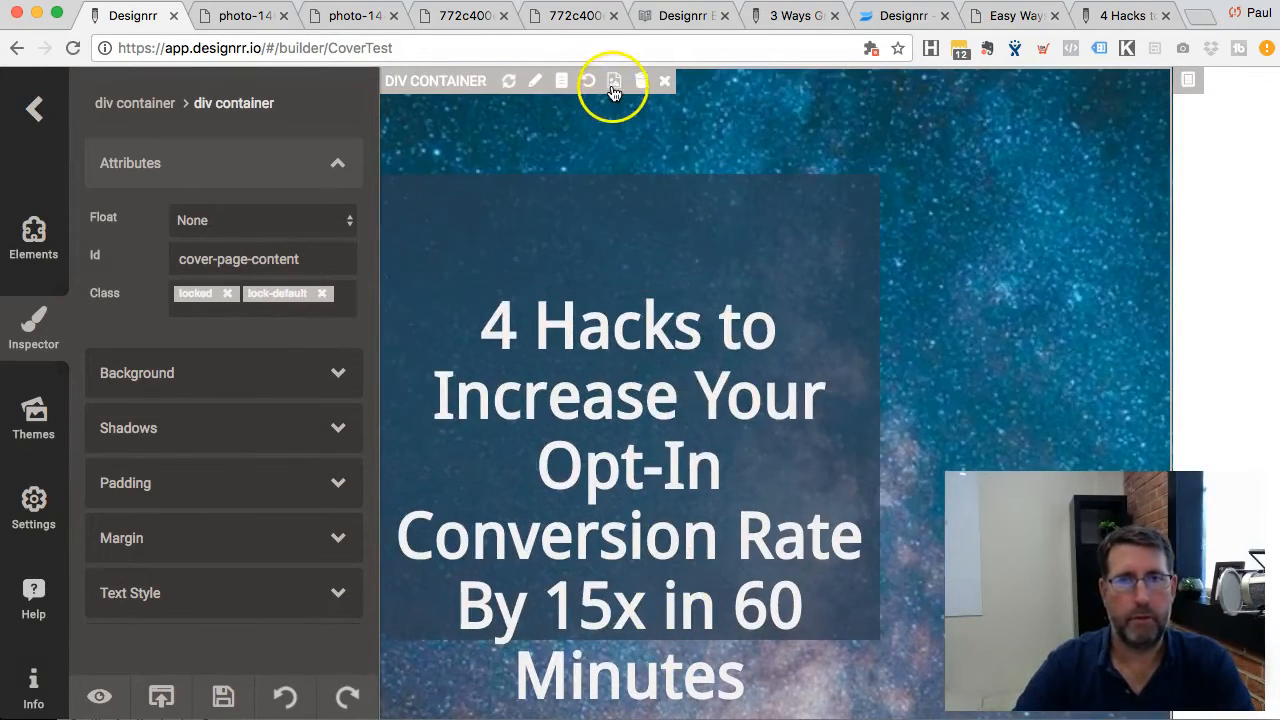
Step: Reopen the galaxy image results for the cover and preview the starry sky above the pine forest at full size
{"action": "left_click", "coordinate": [614, 88]}
{"action": "scroll", "coordinate": [600, 457], "scroll_direction": "down", "scroll_amount": 3}
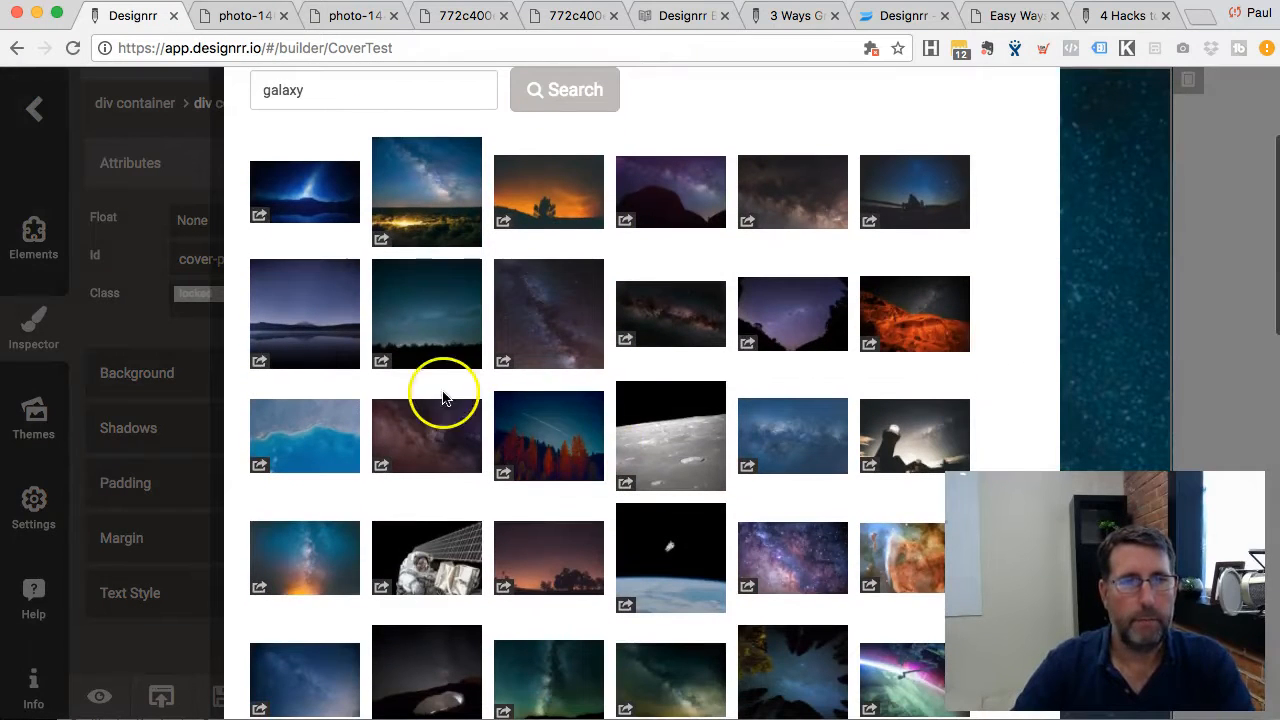
{"action": "scroll", "coordinate": [423, 500], "scroll_direction": "down", "scroll_amount": 2}
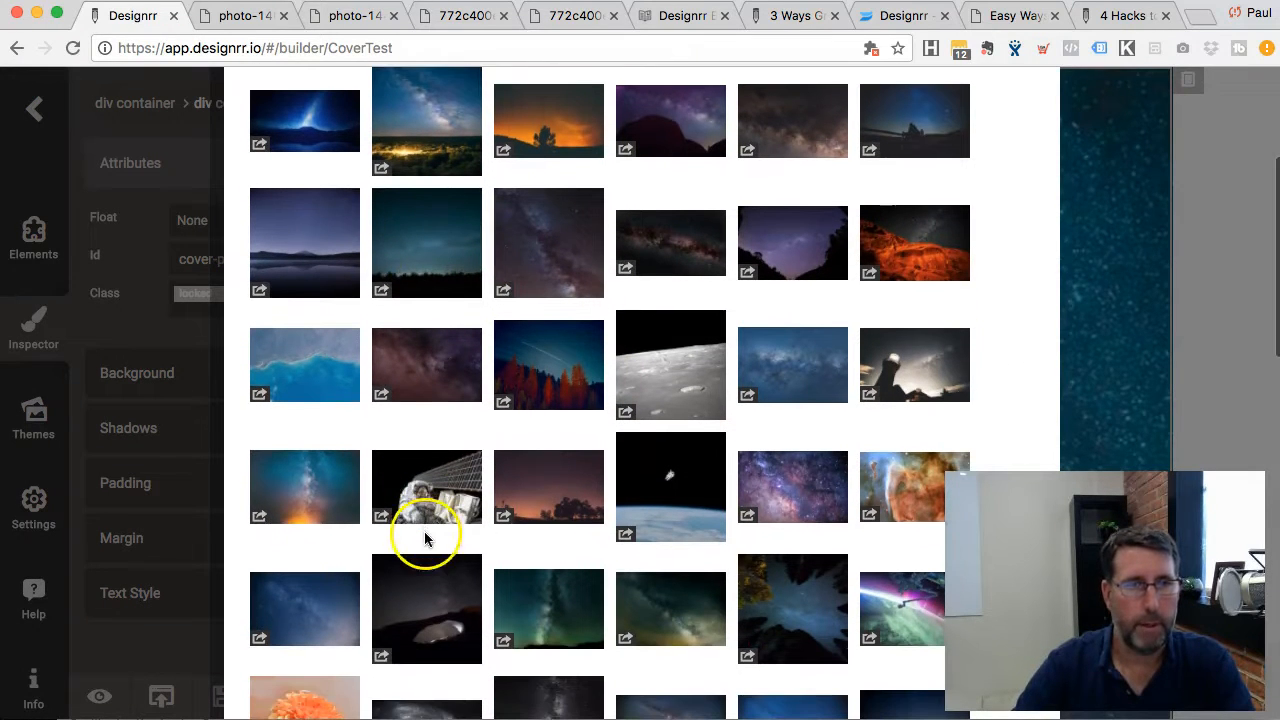
{"action": "left_click", "coordinate": [381, 290]}
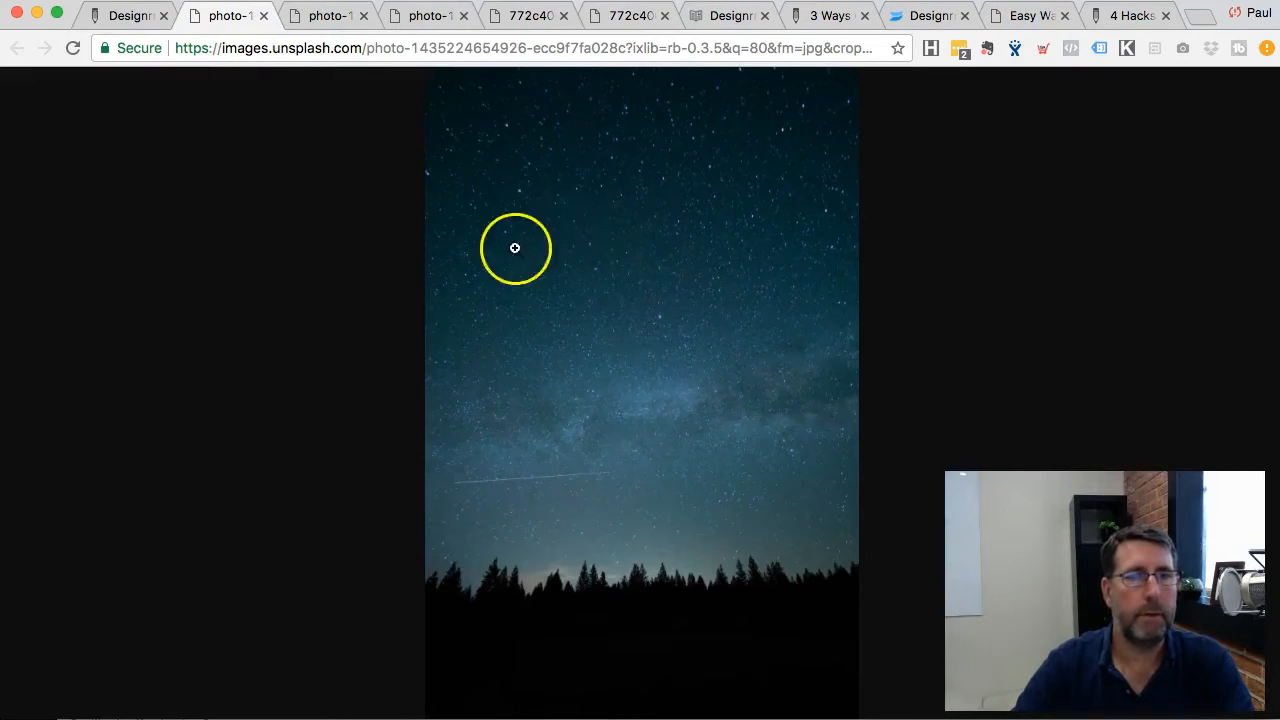
{"action": "left_click", "coordinate": [128, 24]}
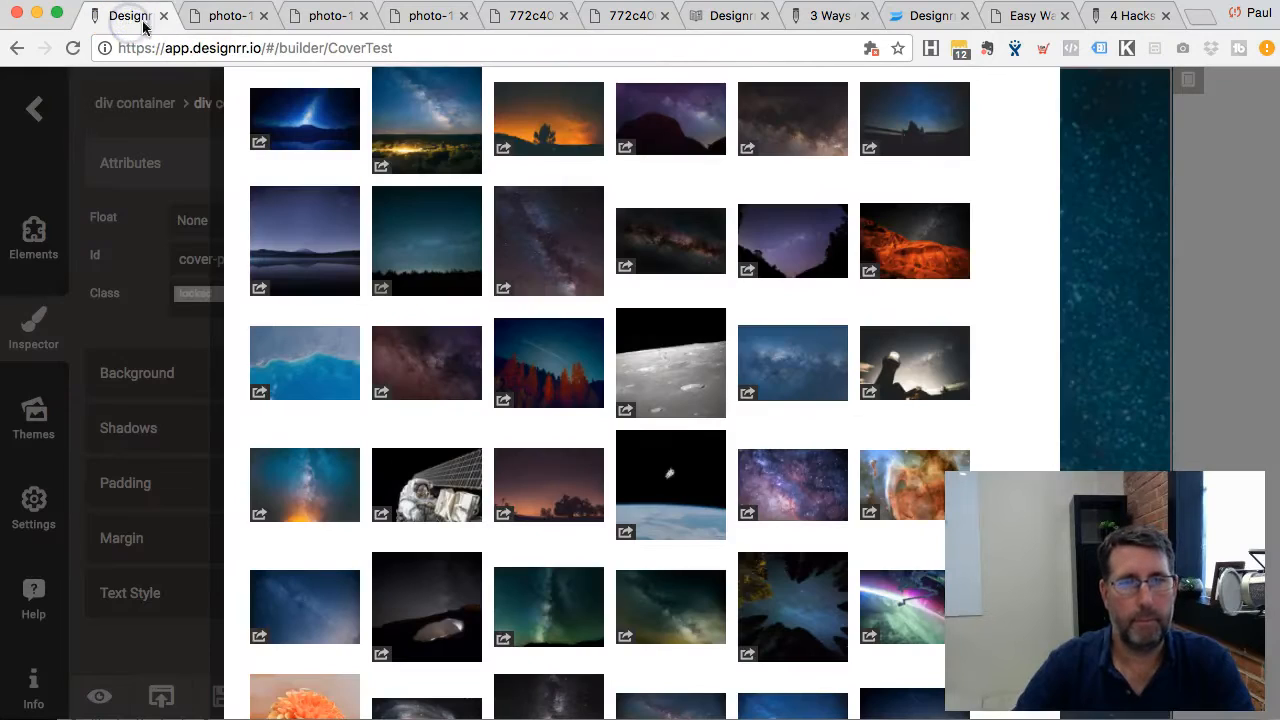
Step: Replace the cover background with the portrait photo of a starry sky above a pine forest and check the whole cover
{"action": "left_click", "coordinate": [437, 243]}
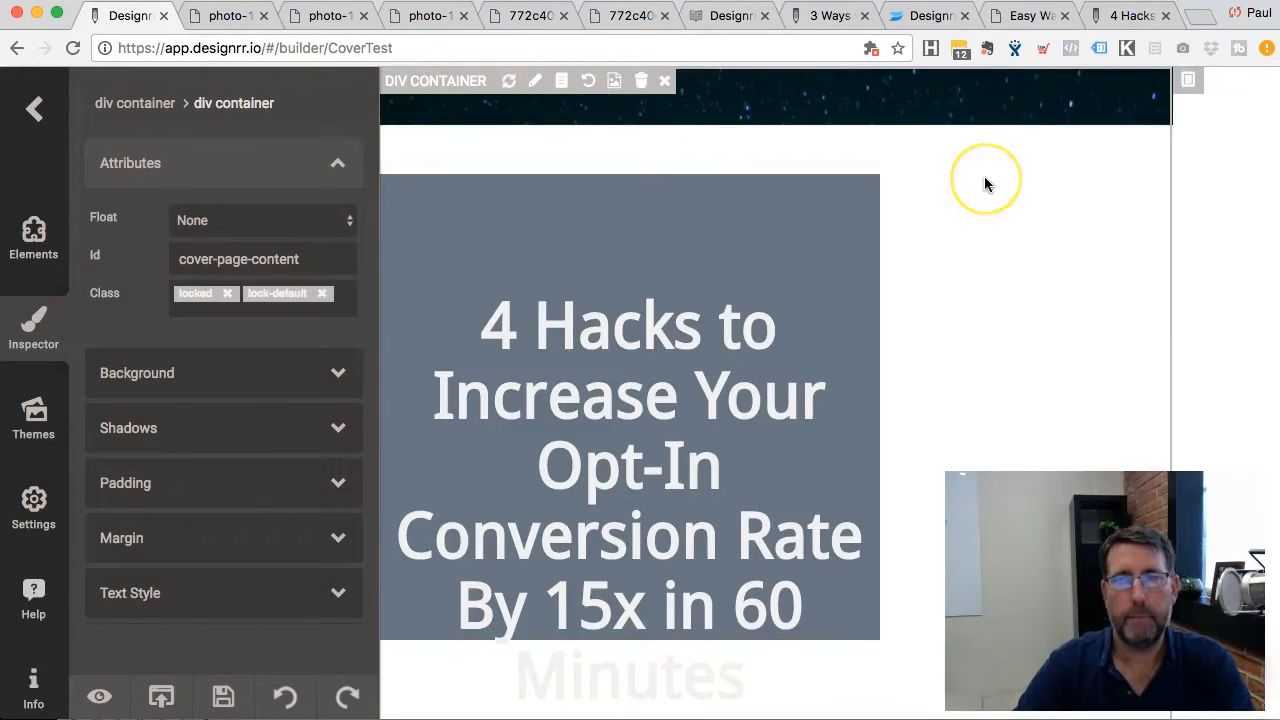
{"action": "scroll", "coordinate": [984, 178], "scroll_direction": "down", "scroll_amount": 5}
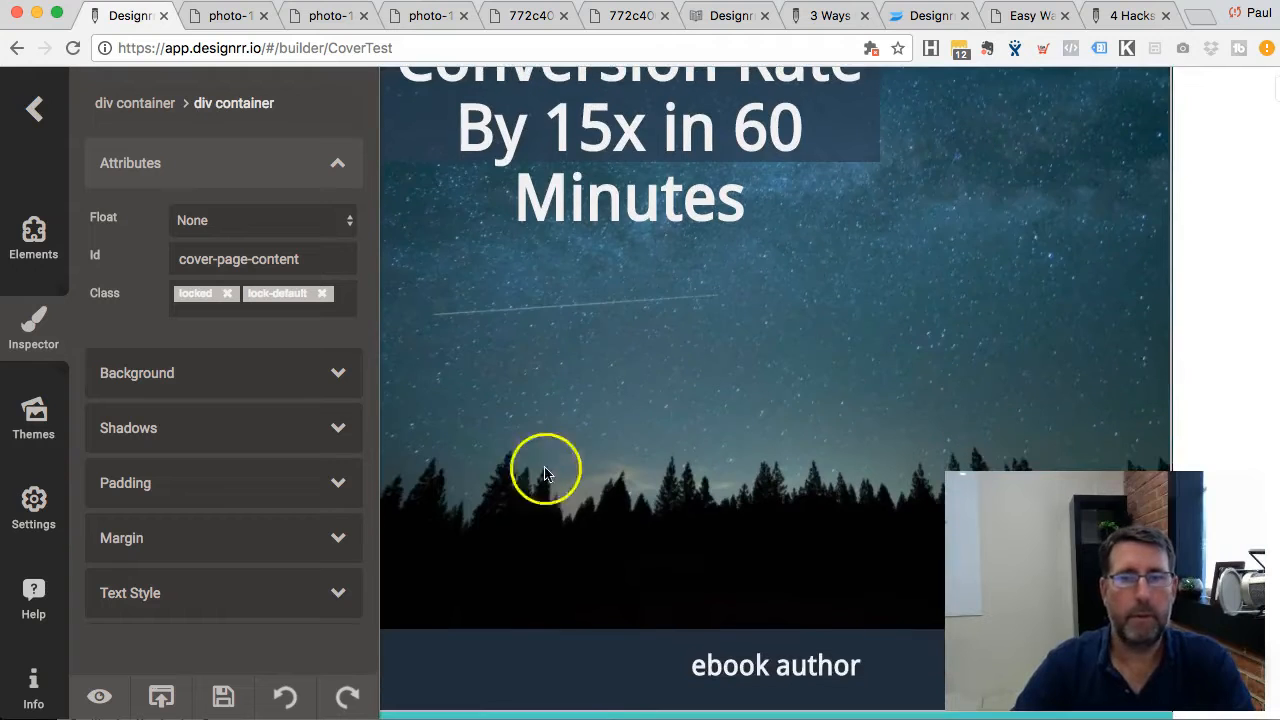
{"action": "scroll", "coordinate": [846, 403], "scroll_direction": "up", "scroll_amount": 5}
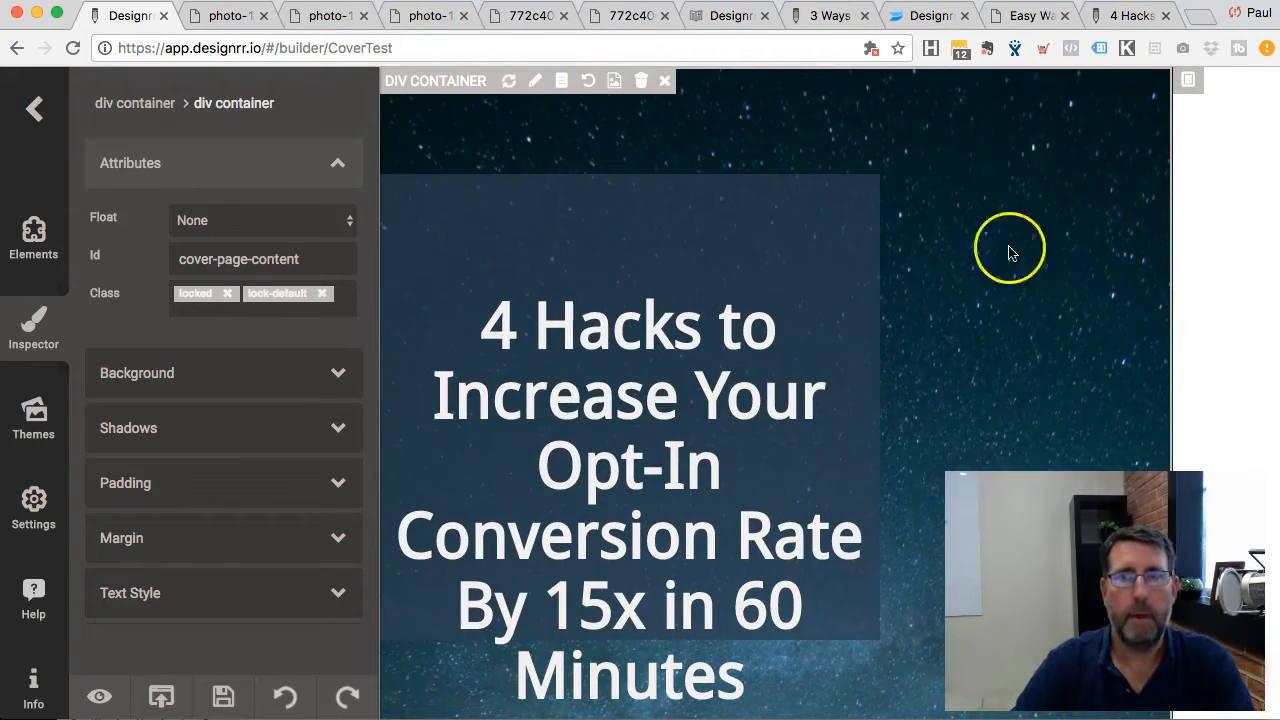
{"action": "scroll", "coordinate": [977, 171], "scroll_direction": "down", "scroll_amount": 3}
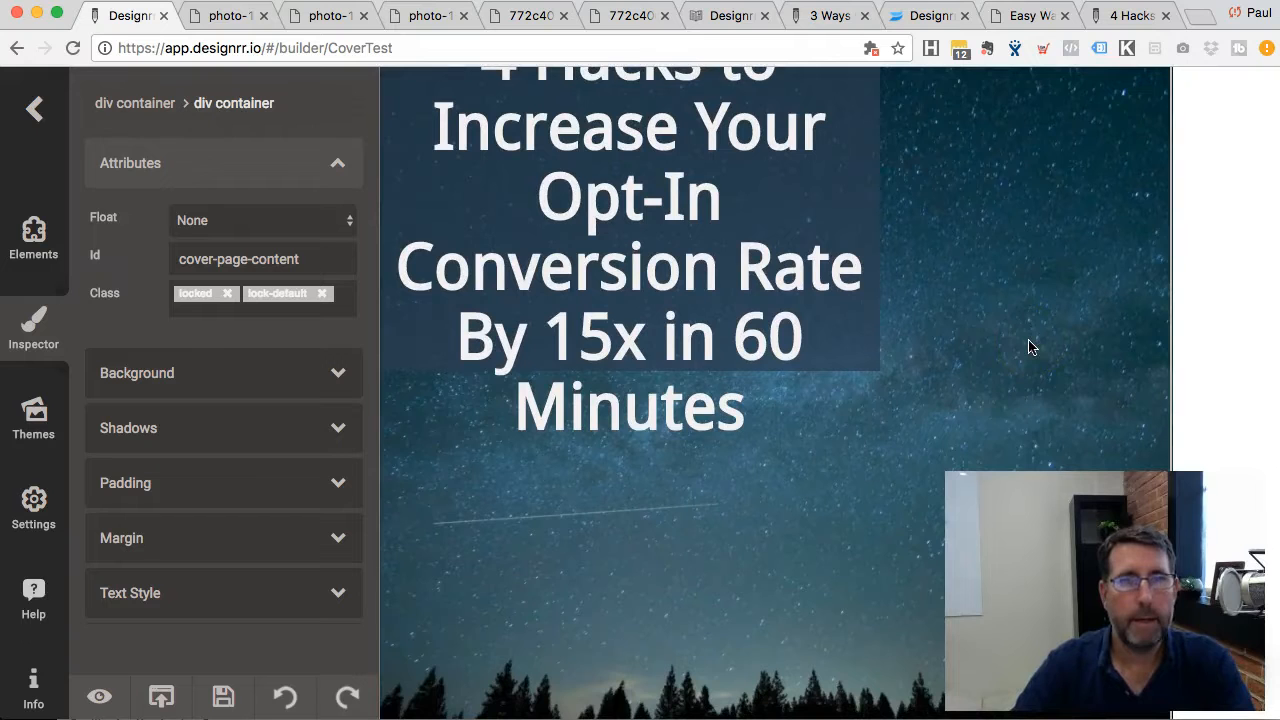
{"action": "scroll", "coordinate": [1030, 348], "scroll_direction": "up", "scroll_amount": 3}
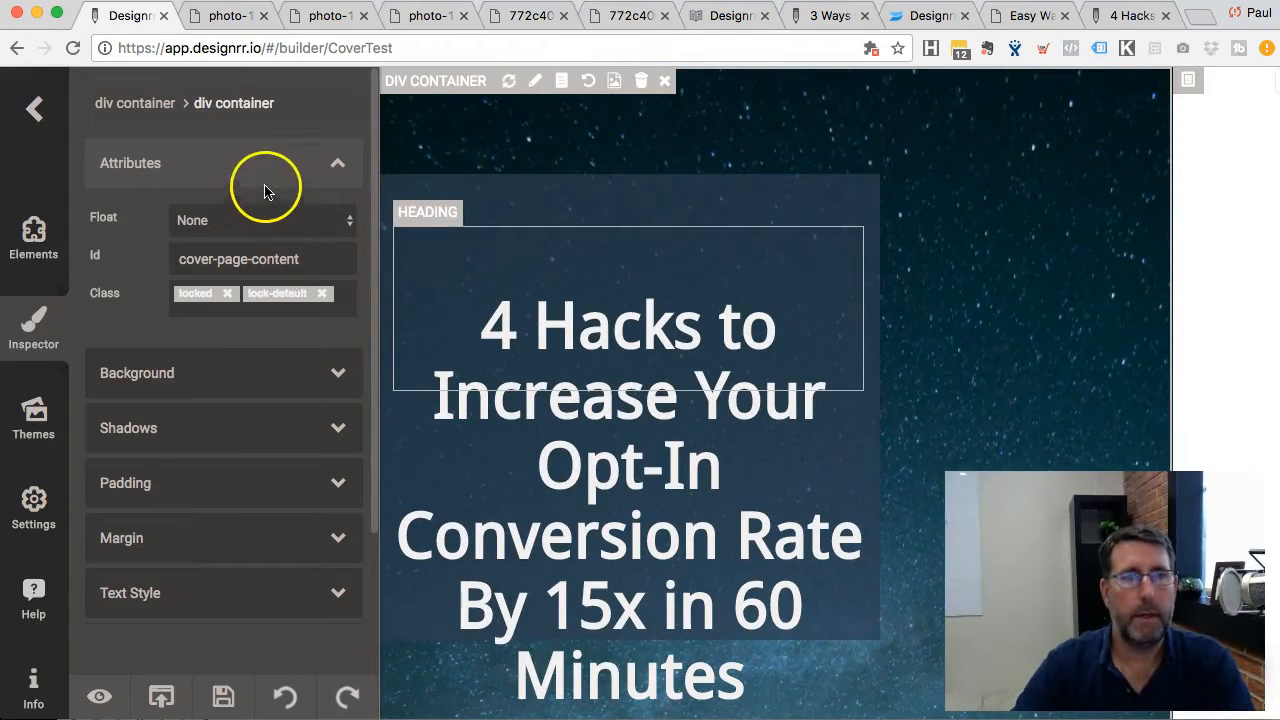
Step: Look at the image URL option and the uploaded images in the cover container's Media Manager, and close it without choosing an image
{"action": "left_click", "coordinate": [614, 81]}
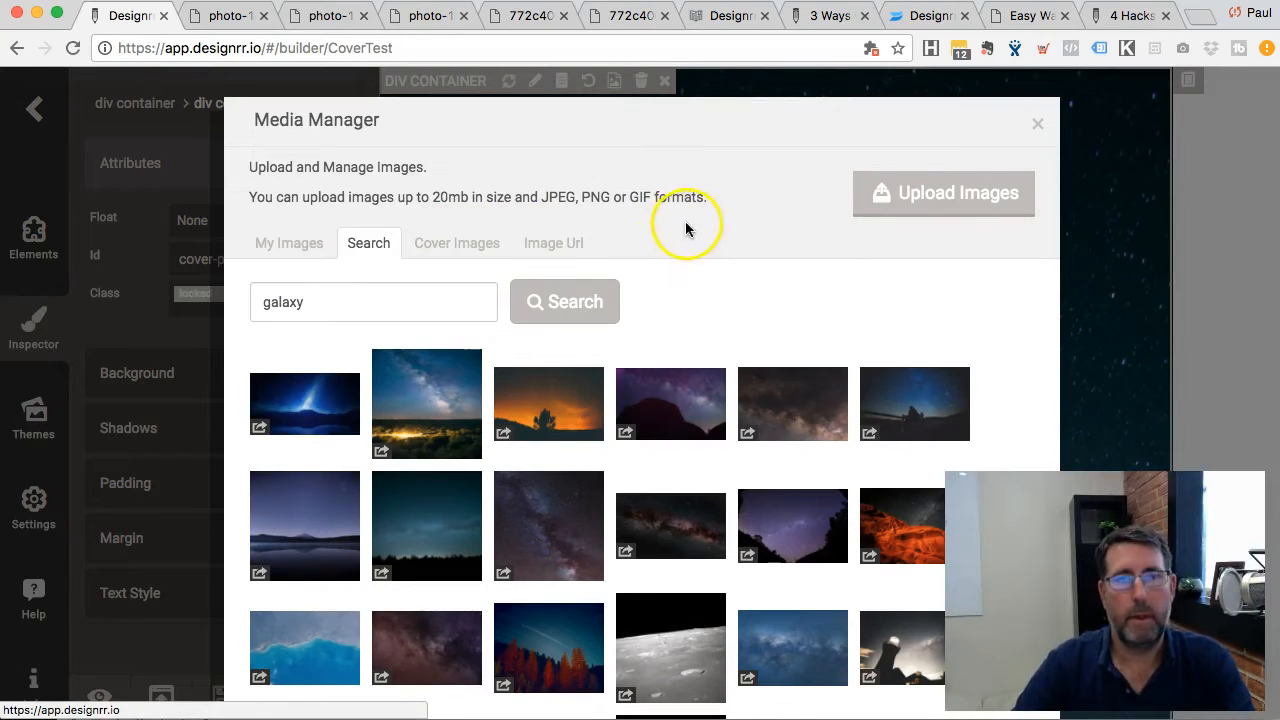
{"action": "left_click", "coordinate": [577, 250]}
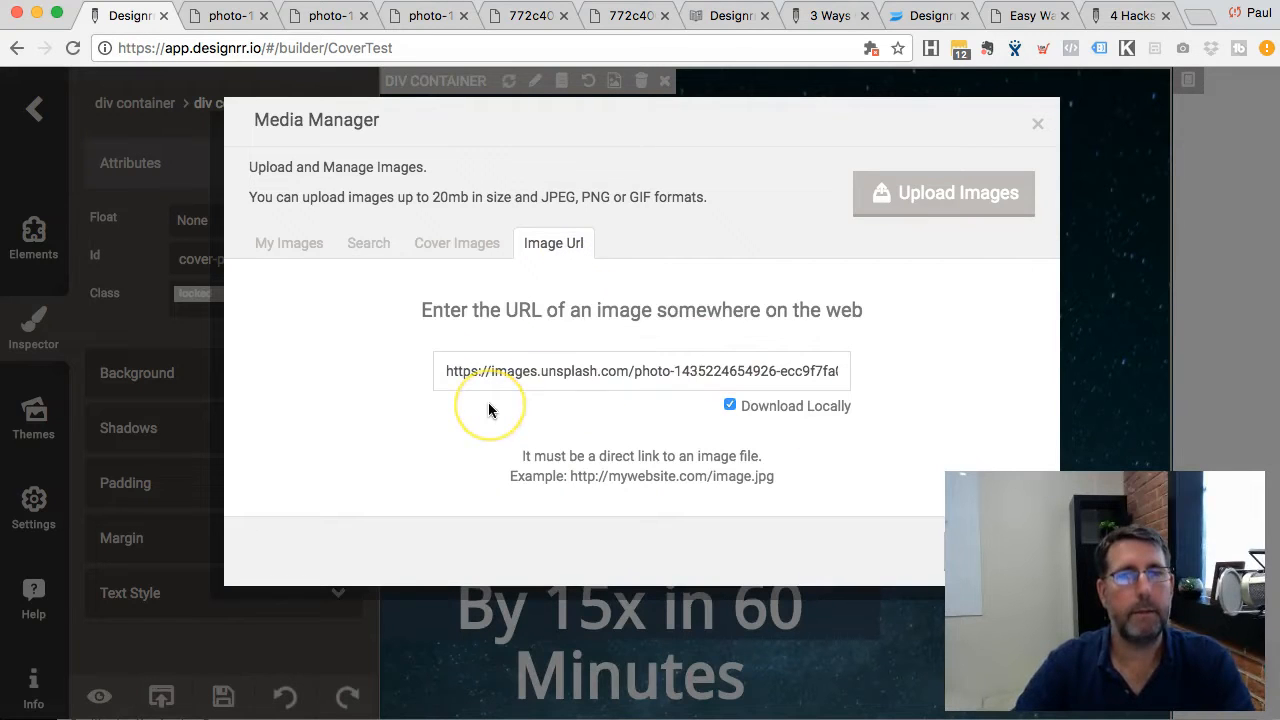
{"action": "double_click", "coordinate": [560, 371]}
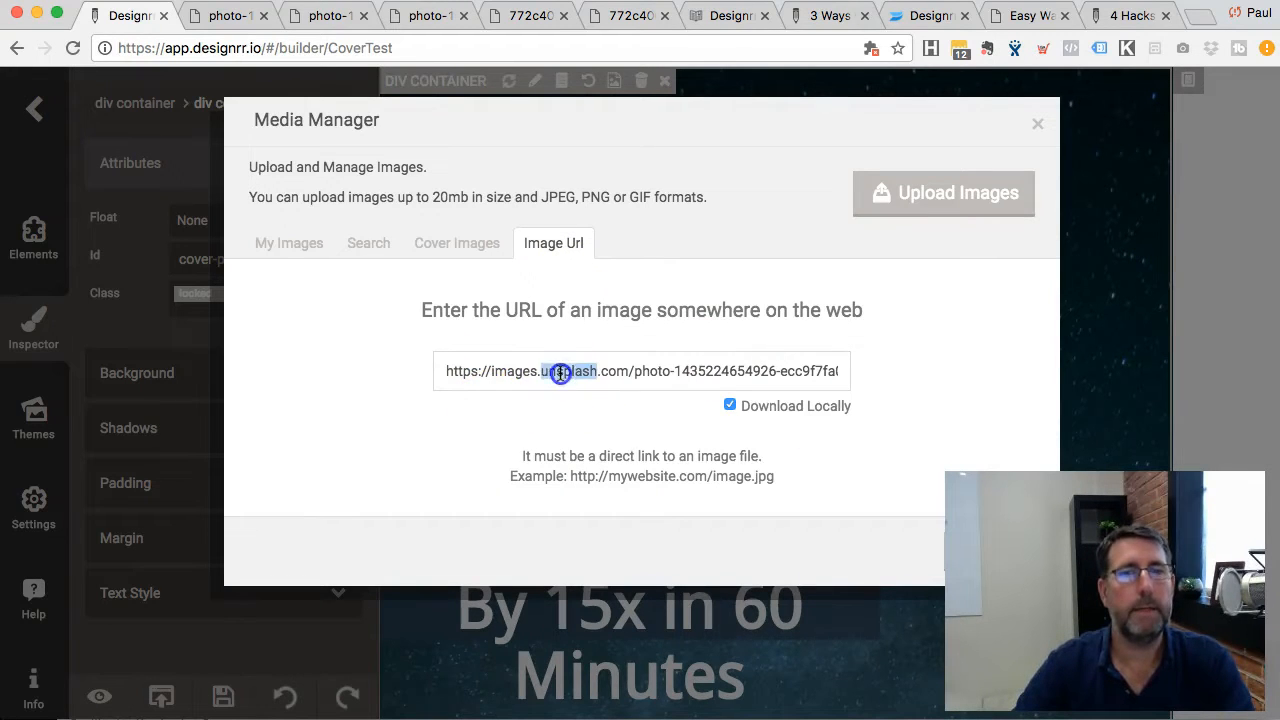
{"action": "triple_click", "coordinate": [561, 371]}
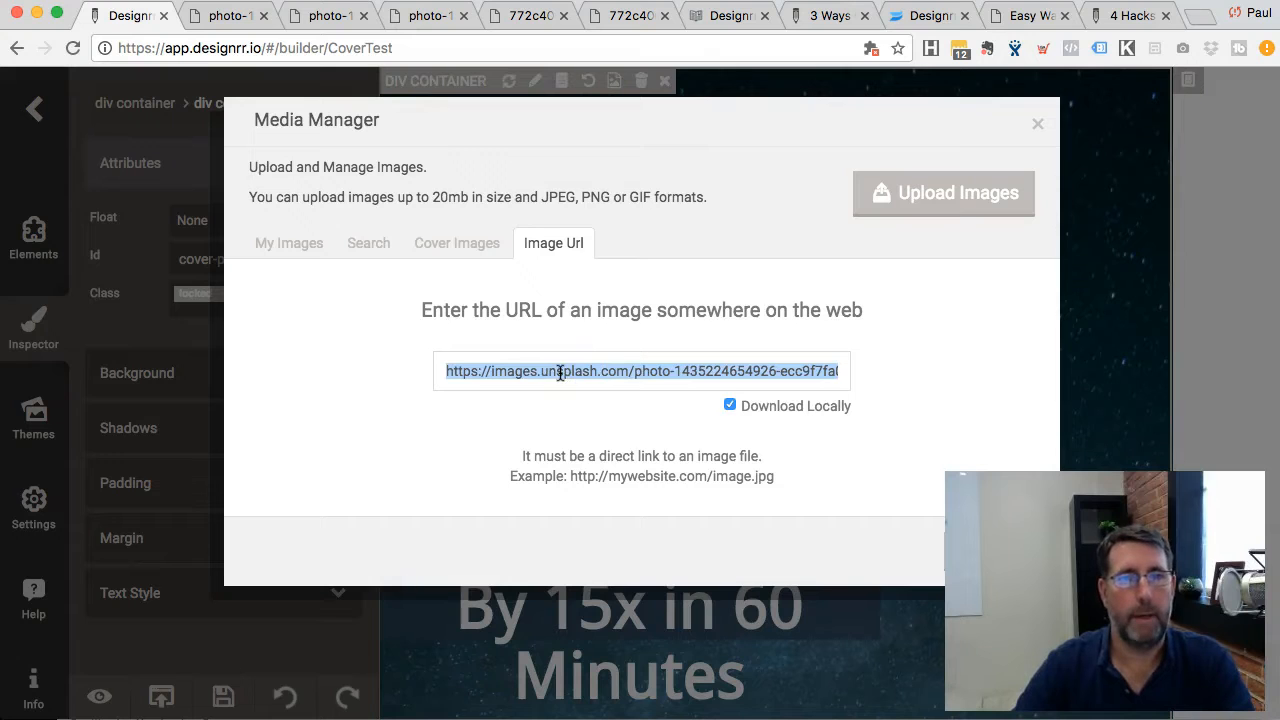
{"action": "left_click", "coordinate": [288, 250]}
{"action": "left_click", "coordinate": [289, 252]}
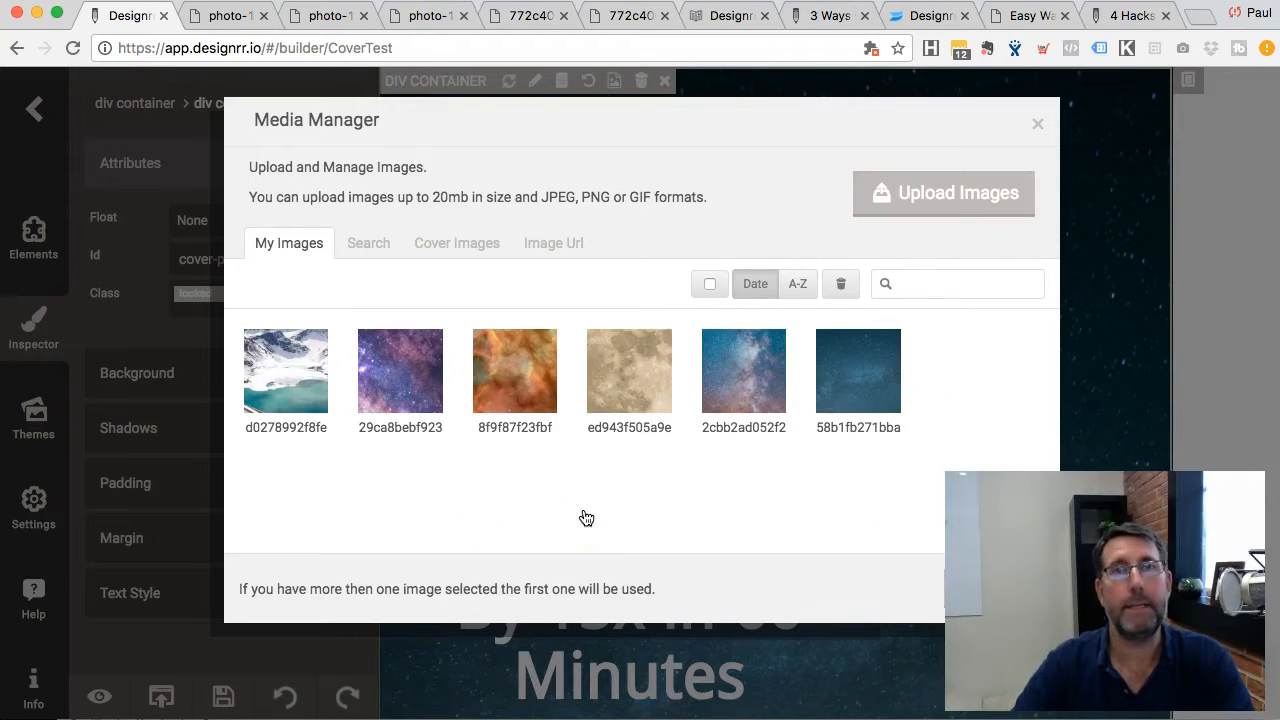
{"action": "left_click", "coordinate": [1039, 127]}
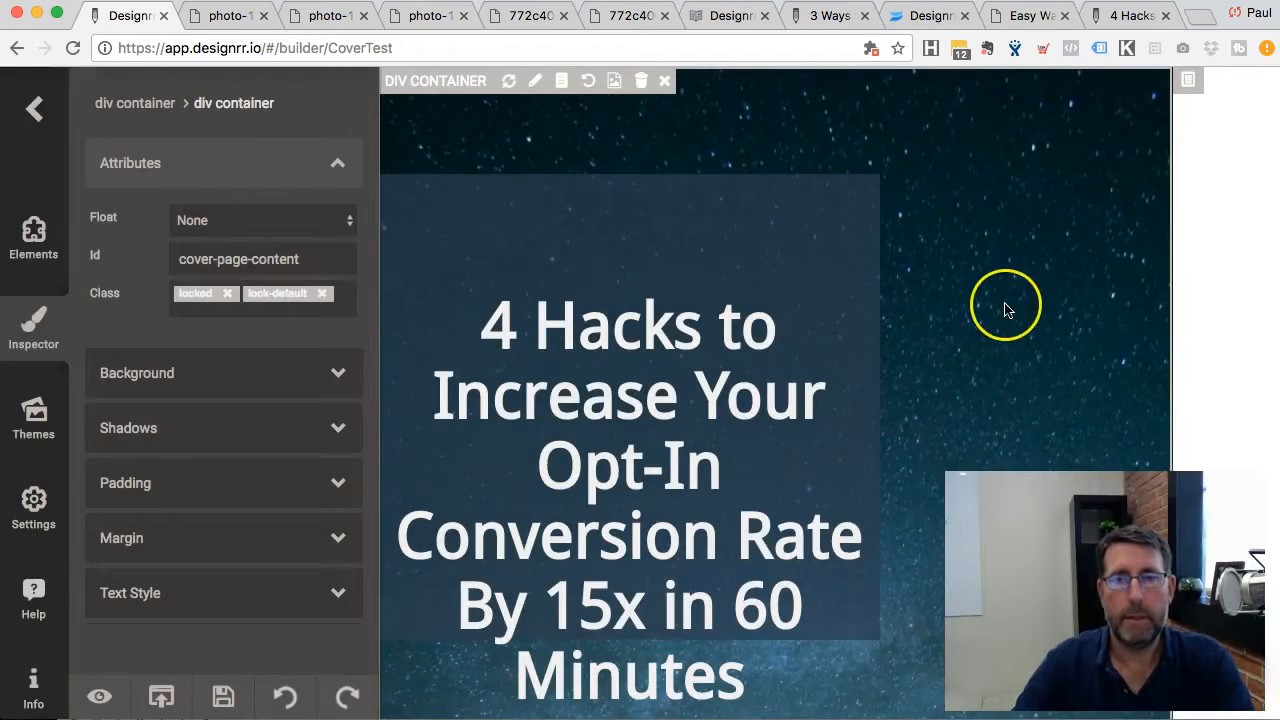
Step: Select the cover title's container and extend its bottom edge so the box encloses the whole title
{"action": "scroll", "coordinate": [1006, 306], "scroll_direction": "down", "scroll_amount": 5}
{"action": "scroll", "coordinate": [1006, 383], "scroll_direction": "up", "scroll_amount": 2}
{"action": "scroll", "coordinate": [1006, 383], "scroll_direction": "down", "scroll_amount": 3}
{"action": "scroll", "coordinate": [1006, 383], "scroll_direction": "up", "scroll_amount": 4}
{"action": "scroll", "coordinate": [1006, 382], "scroll_direction": "up", "scroll_amount": 2}
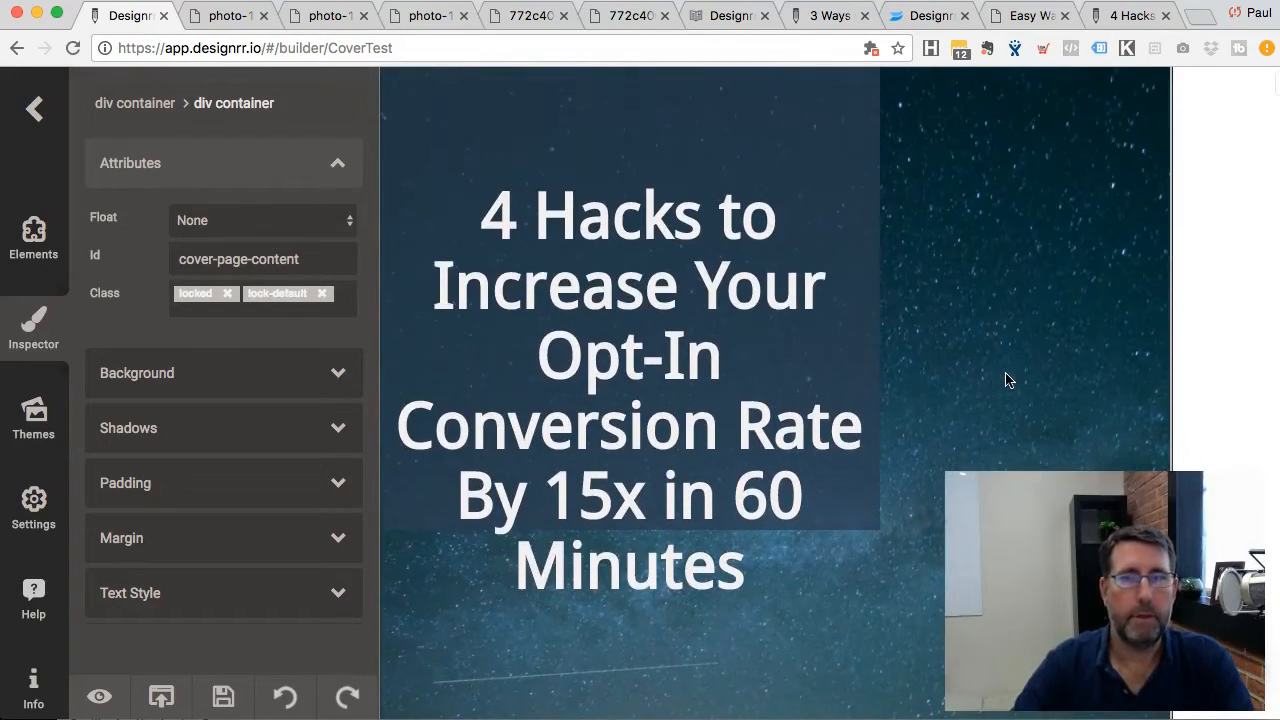
{"action": "scroll", "coordinate": [929, 314], "scroll_direction": "up", "scroll_amount": 2}
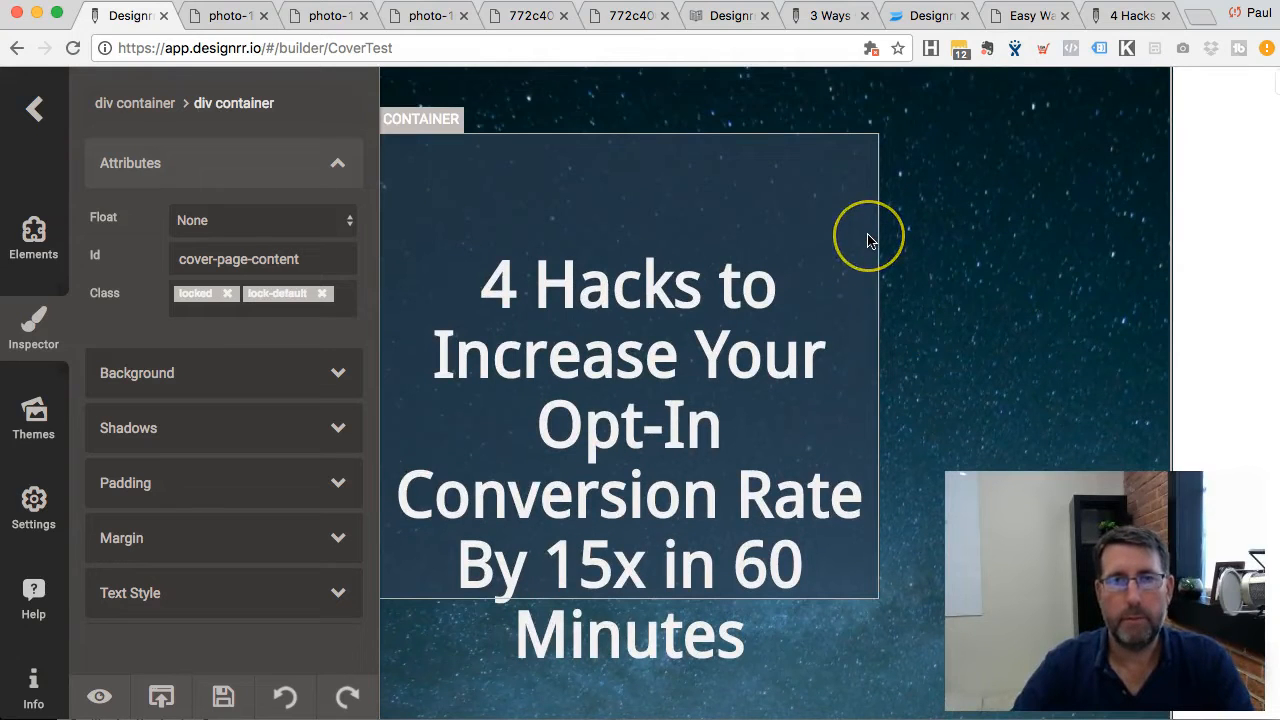
{"action": "left_click", "coordinate": [868, 240]}
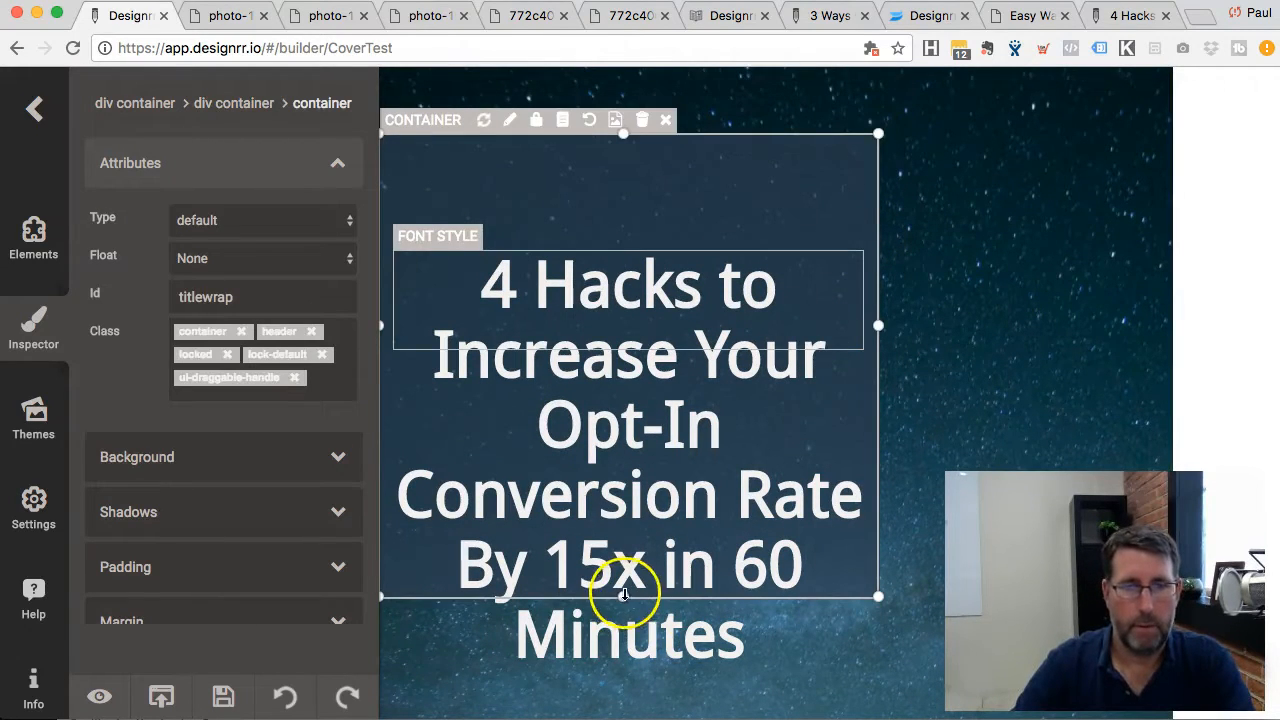
{"action": "left_click_drag", "start_coordinate": [622, 597], "coordinate": [622, 703]}
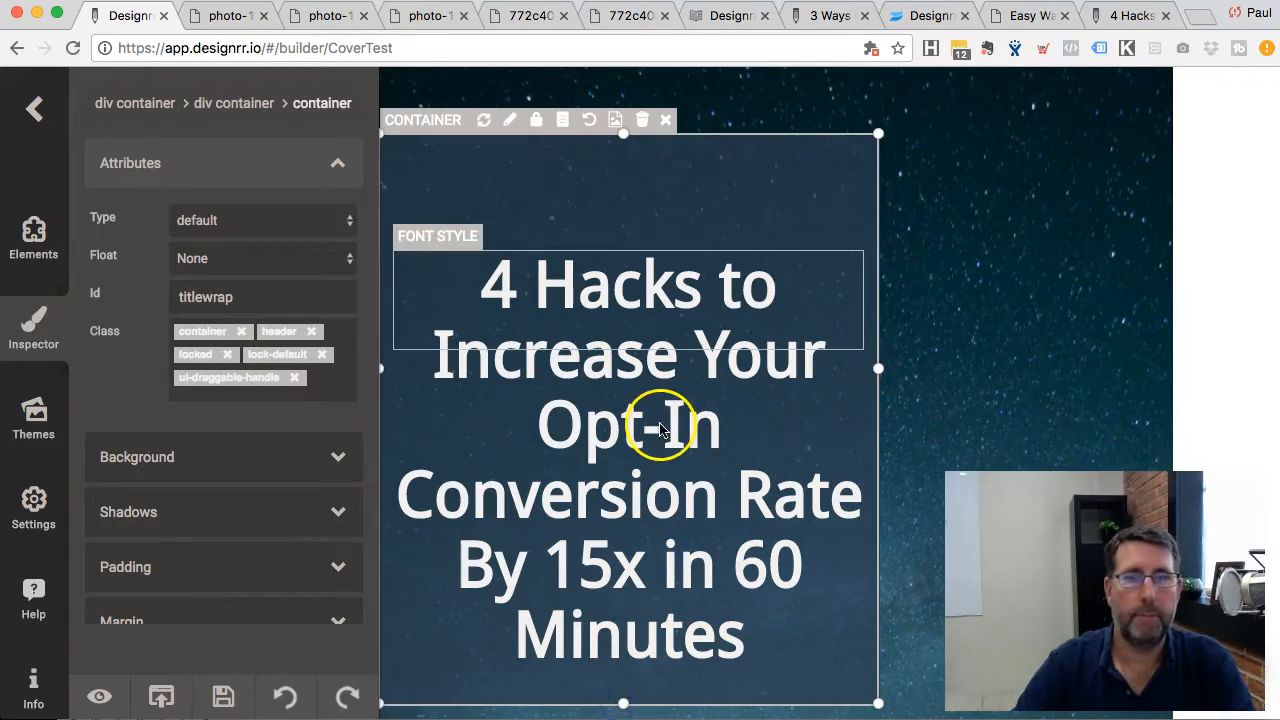
Step: Lower the title container's bottom edge slightly further and raise its top edge to add space around the title
{"action": "scroll", "coordinate": [660, 425], "scroll_direction": "down", "scroll_amount": 3}
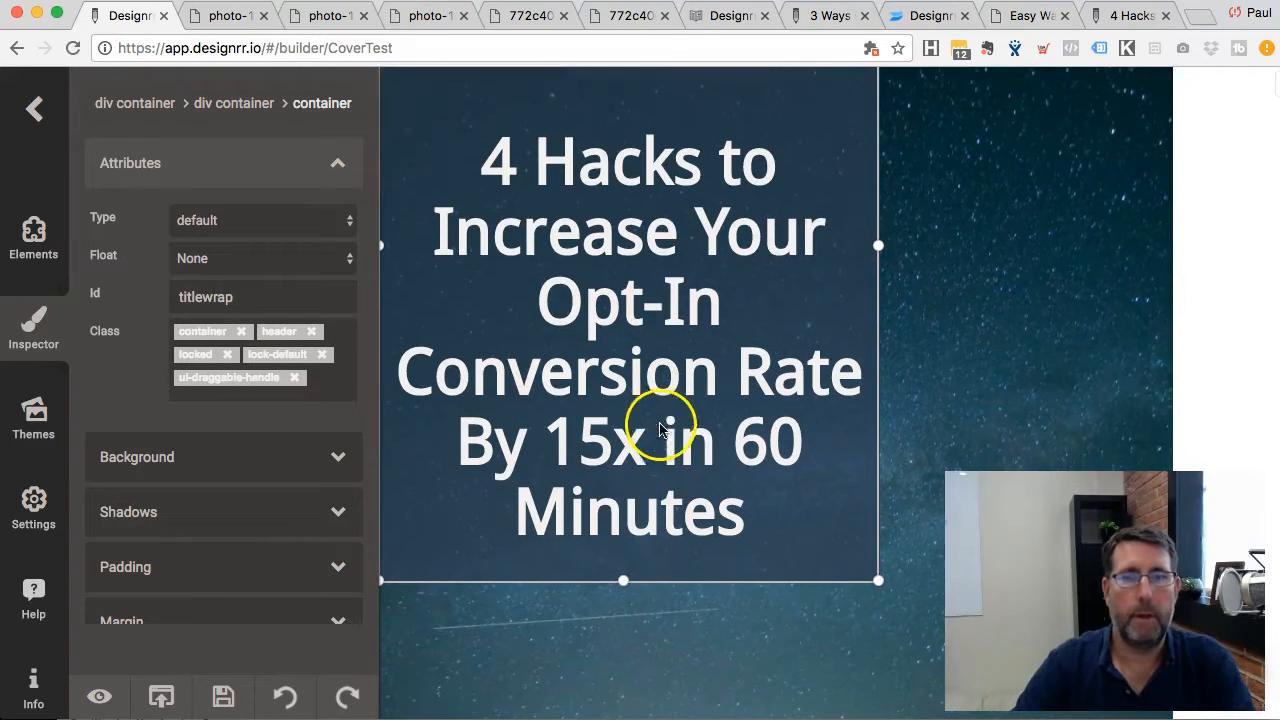
{"action": "left_click", "coordinate": [621, 588]}
{"action": "left_click", "coordinate": [624, 577]}
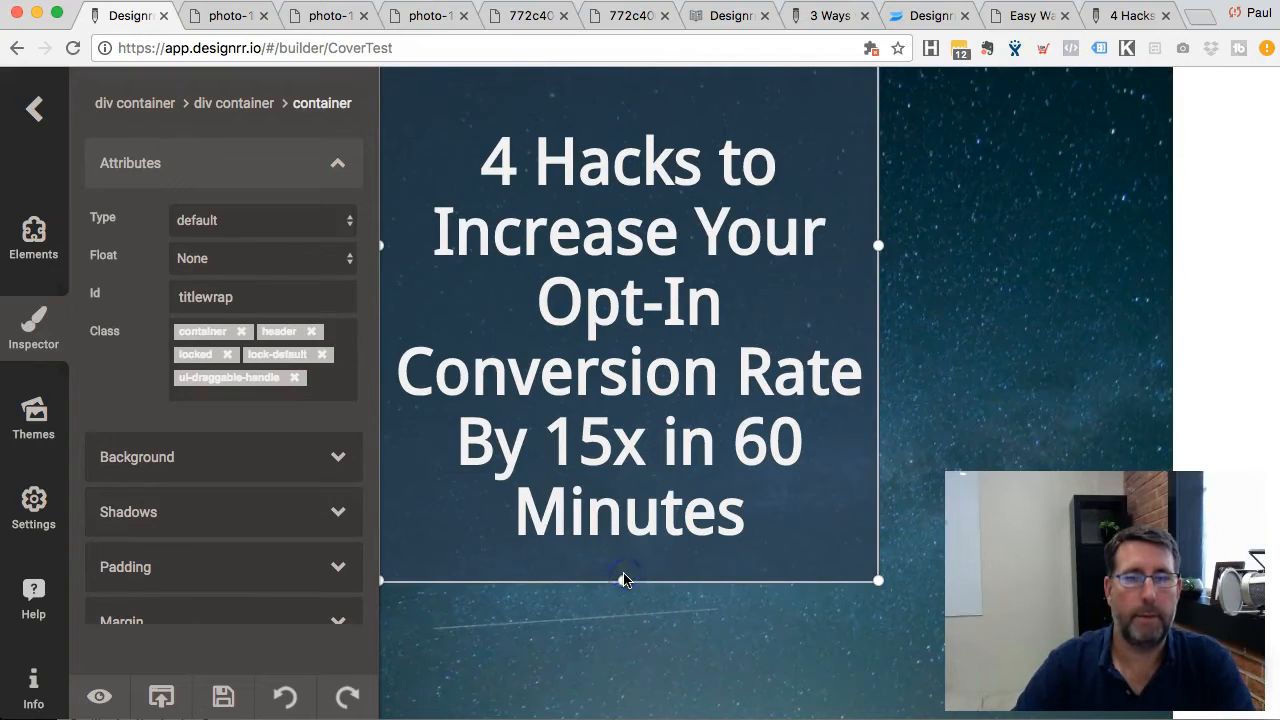
{"action": "left_click_drag", "start_coordinate": [622, 583], "coordinate": [623, 617]}
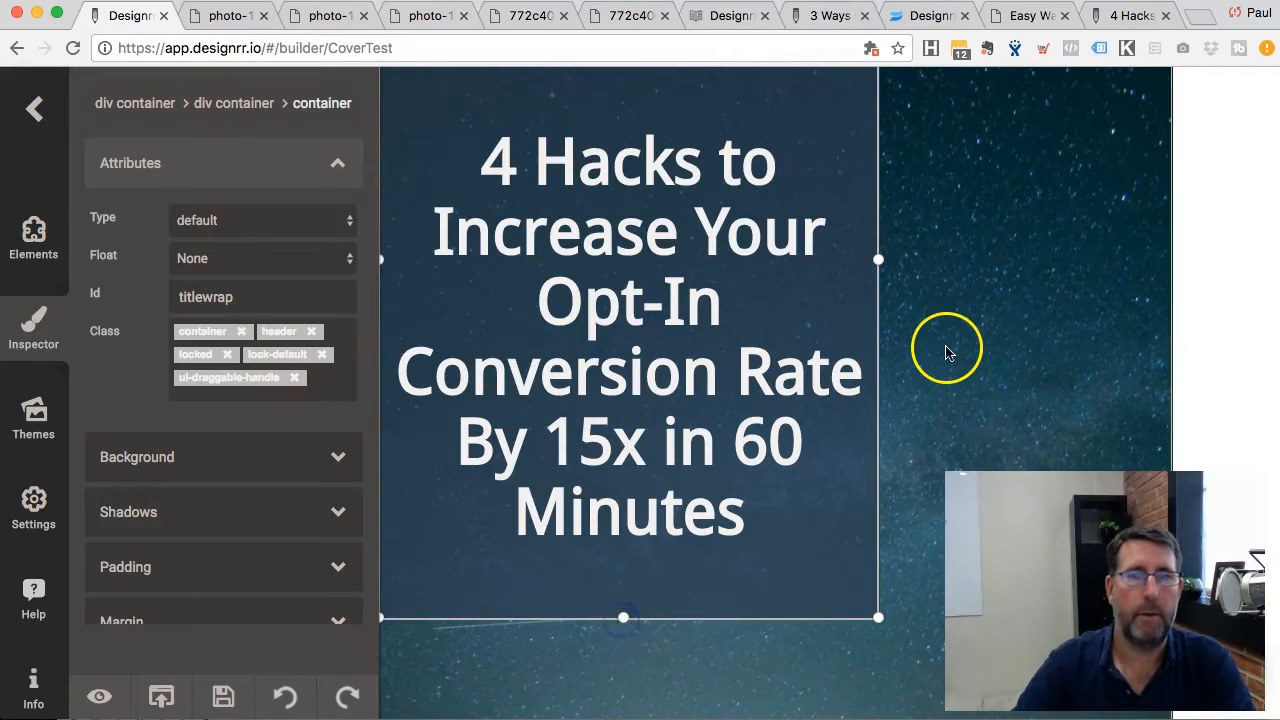
{"action": "scroll", "coordinate": [921, 336], "scroll_direction": "up", "scroll_amount": 3}
{"action": "left_click_drag", "start_coordinate": [622, 145], "coordinate": [623, 89]}
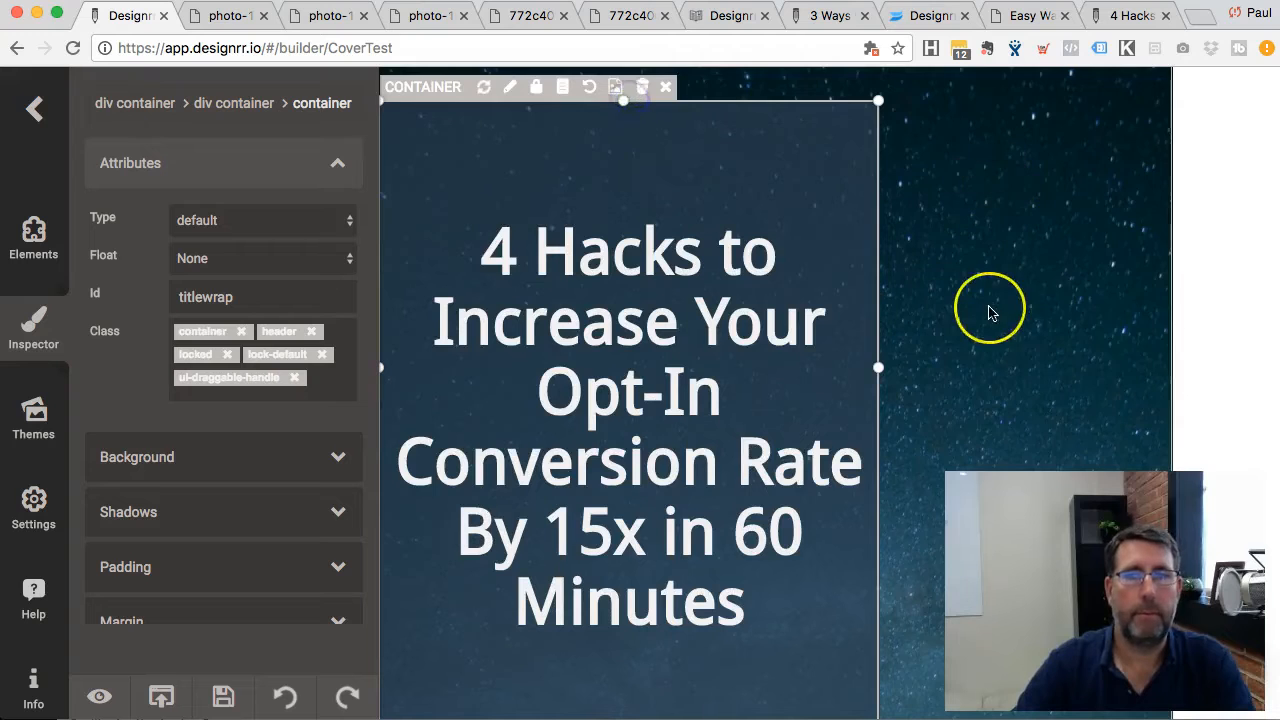
{"action": "scroll", "coordinate": [988, 312], "scroll_direction": "down", "scroll_amount": 3}
{"action": "scroll", "coordinate": [988, 310], "scroll_direction": "up", "scroll_amount": 2}
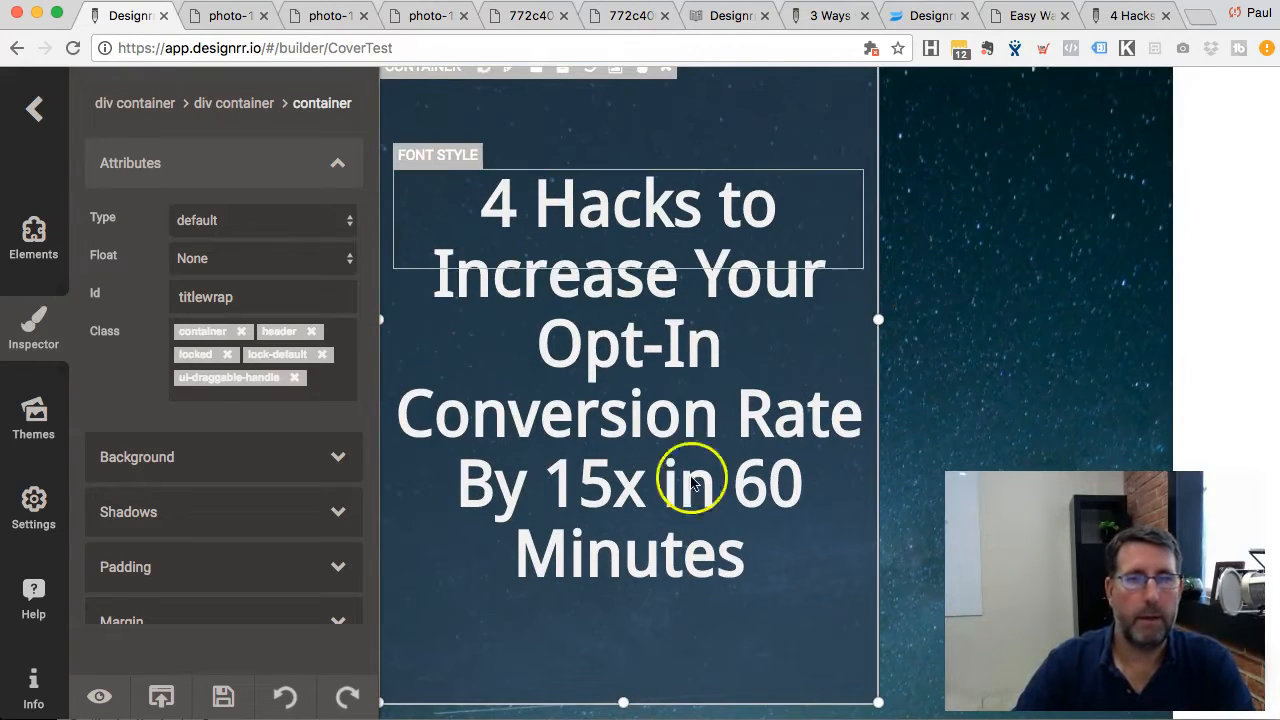
Step: Open the cover title for inline text editing, look at its font and alignment options, and leave it unedited
{"action": "left_click", "coordinate": [1020, 235]}
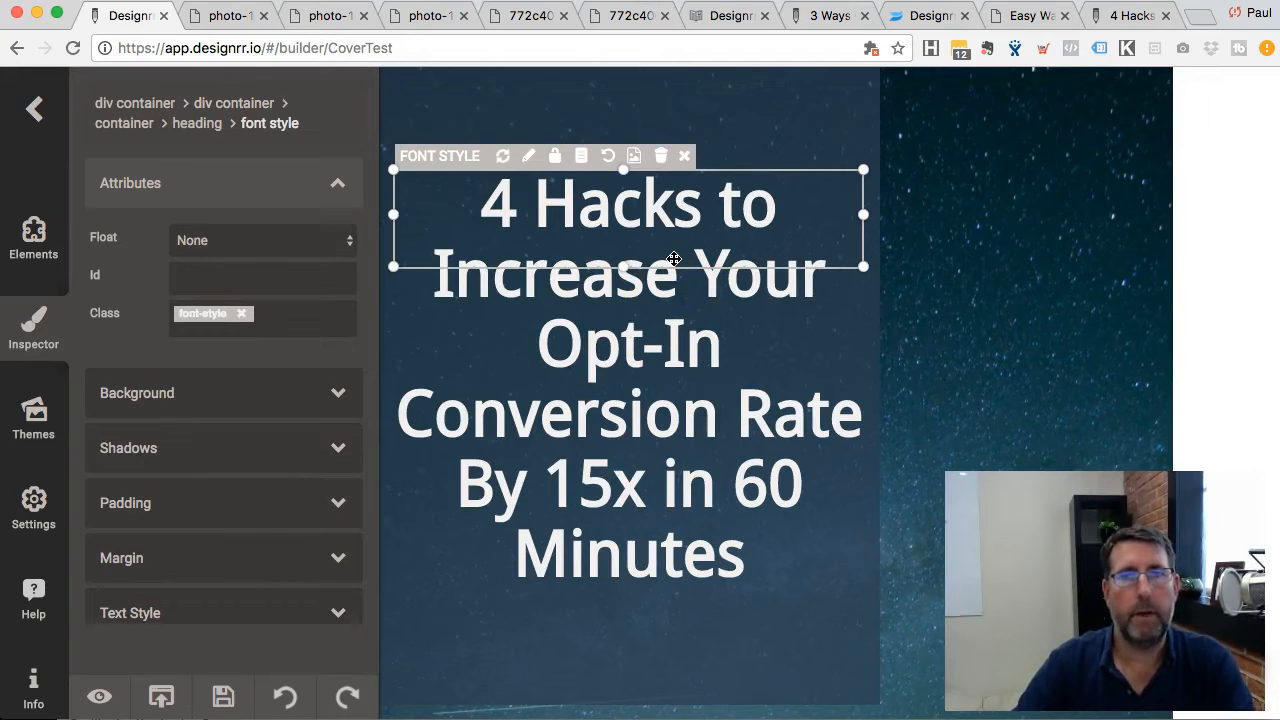
{"action": "double_click", "coordinate": [678, 367]}
{"action": "left_click", "coordinate": [613, 208]}
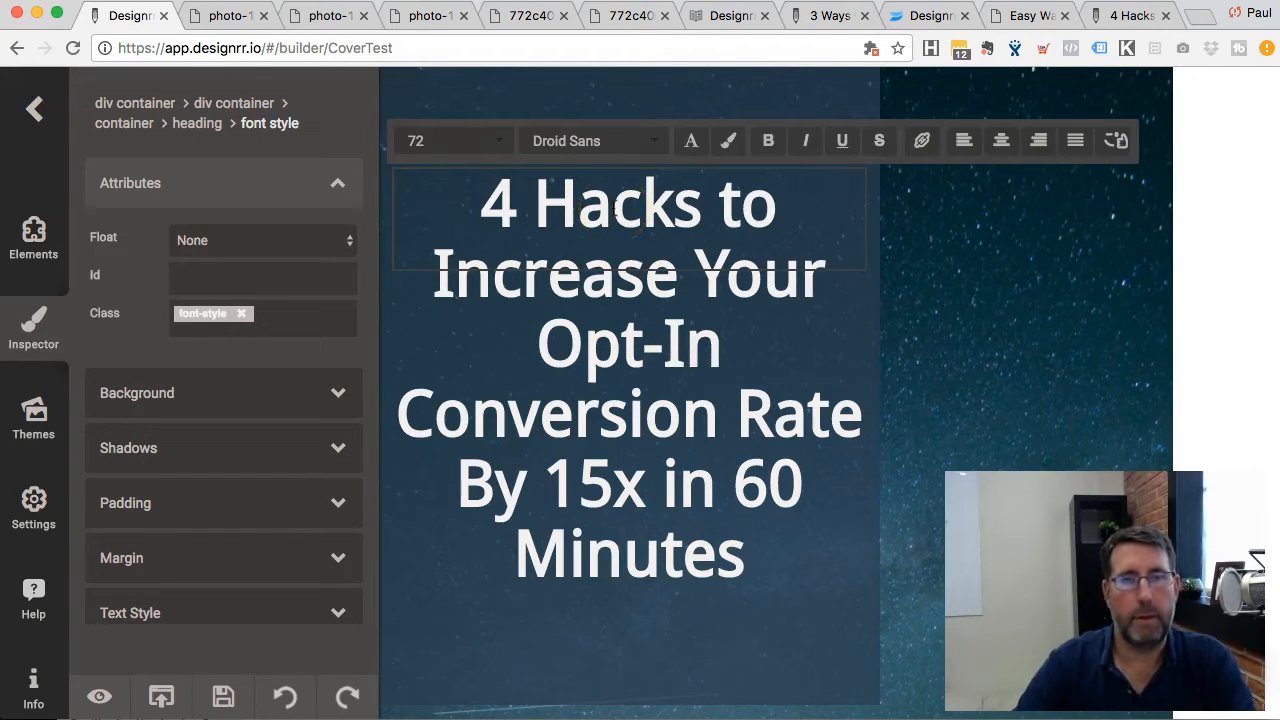
{"action": "left_click", "coordinate": [556, 198]}
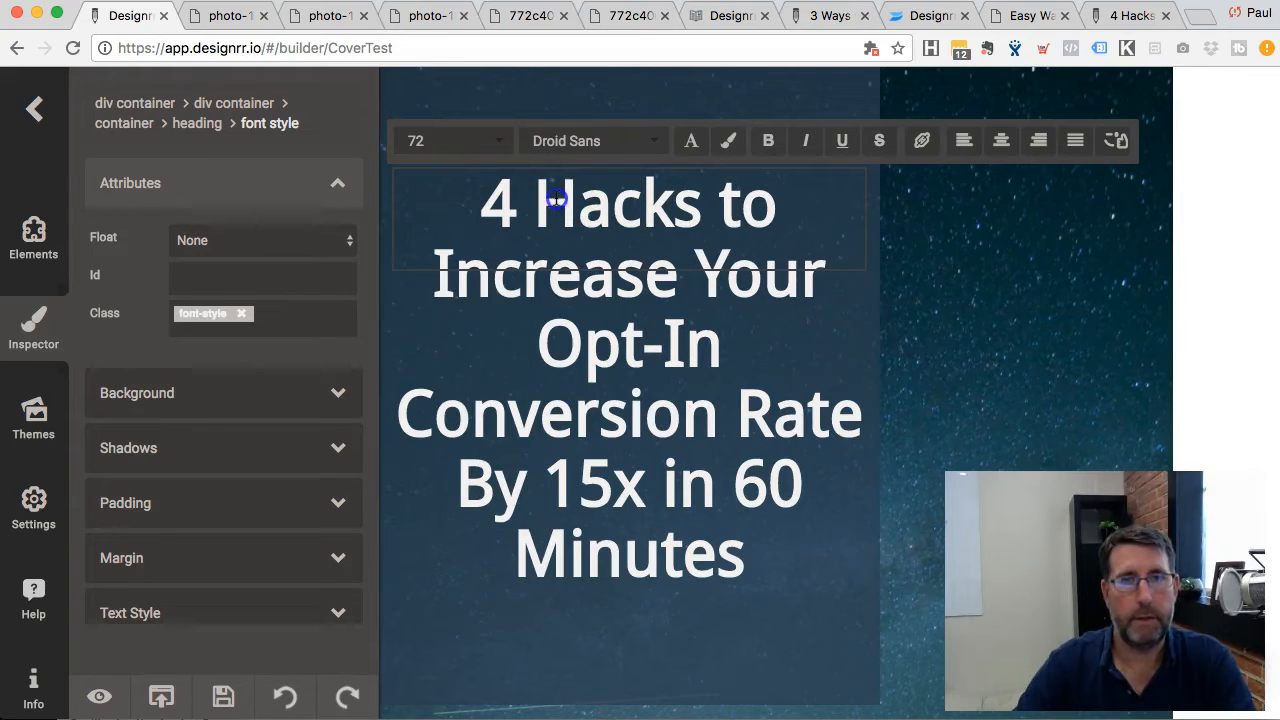
{"action": "left_click", "coordinate": [914, 251]}
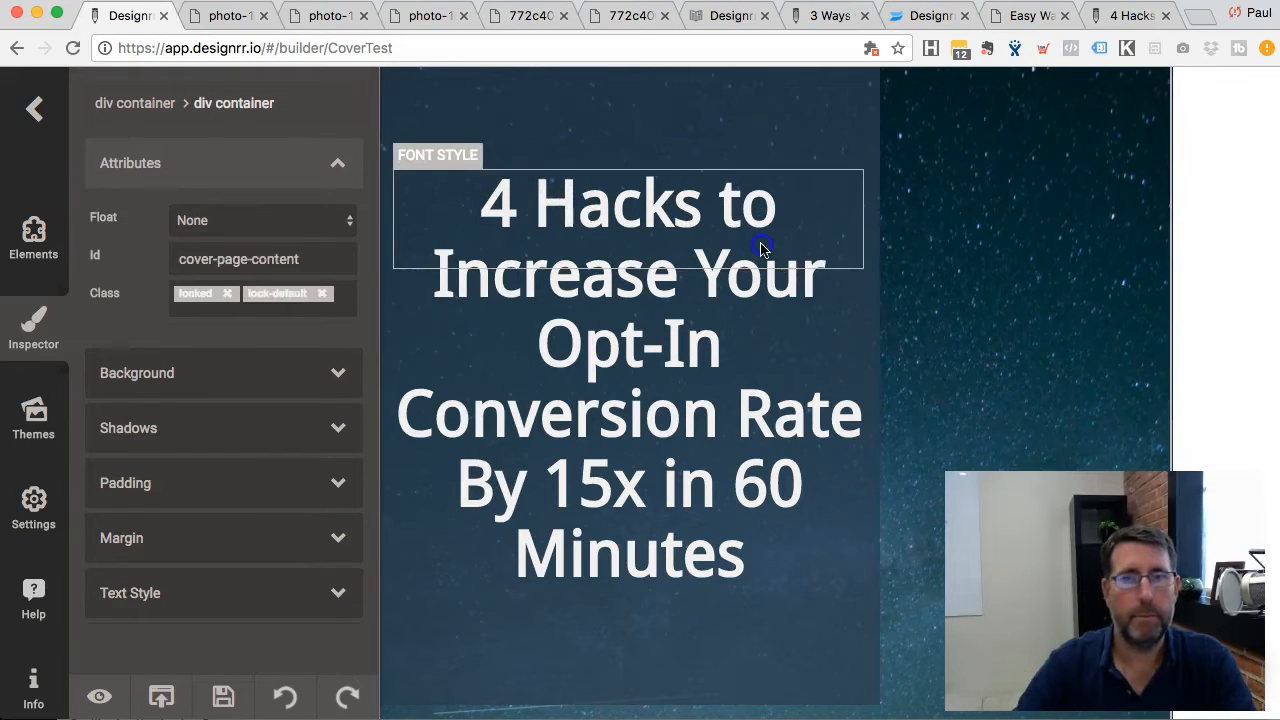
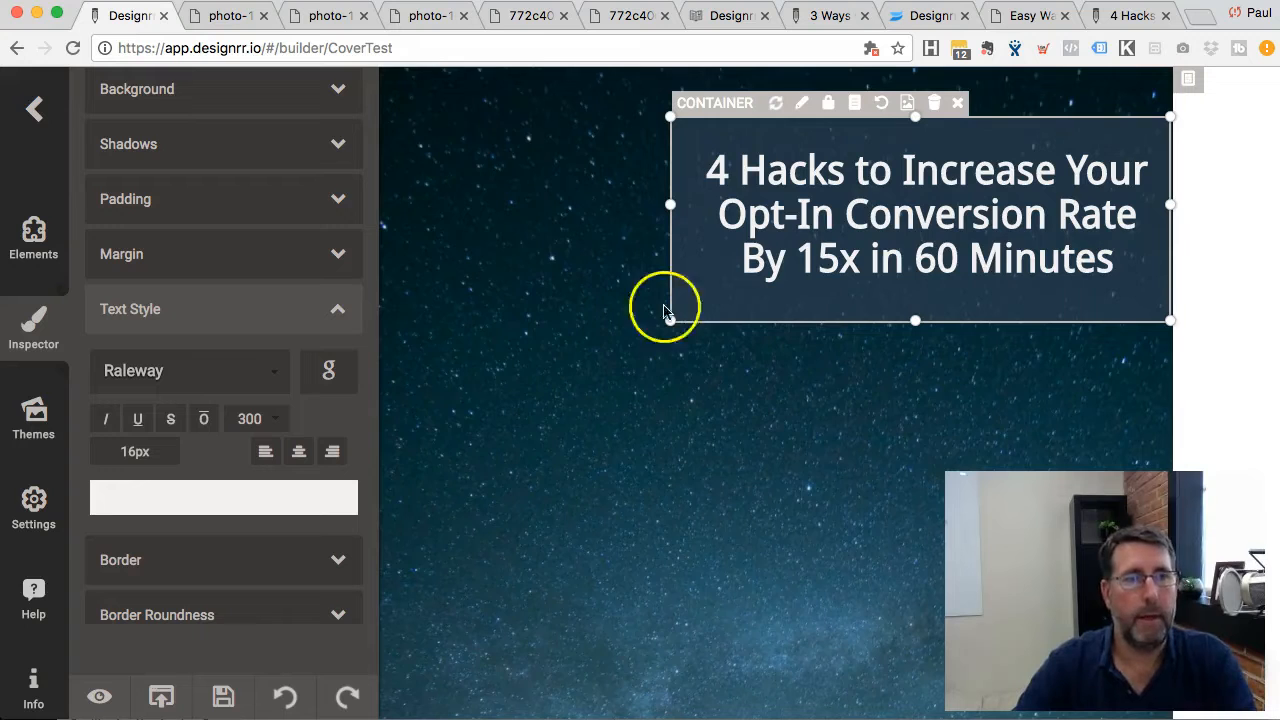
Step: Set the title container's background to the semi-transparent green rgba(70, 137, 102, 0.517) after trying the orange-brown rgb(182, 73, 38)
{"action": "left_click", "coordinate": [166, 89]}
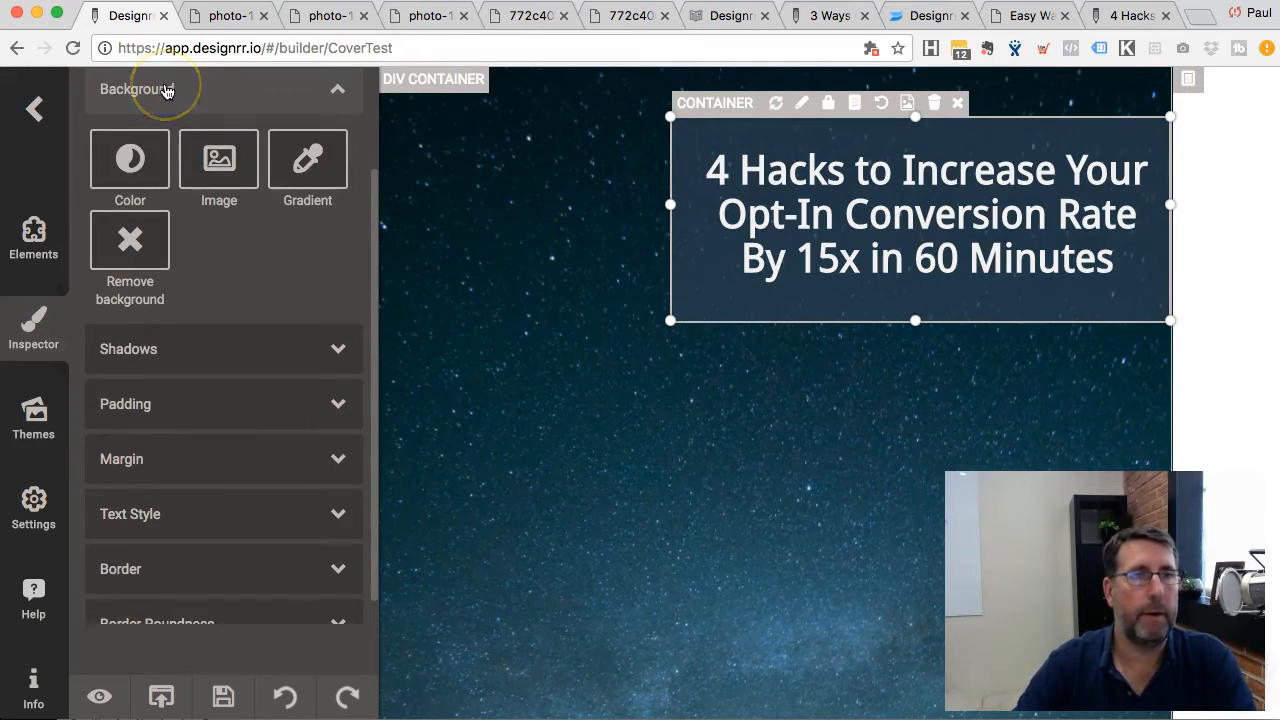
{"action": "left_click", "coordinate": [129, 166]}
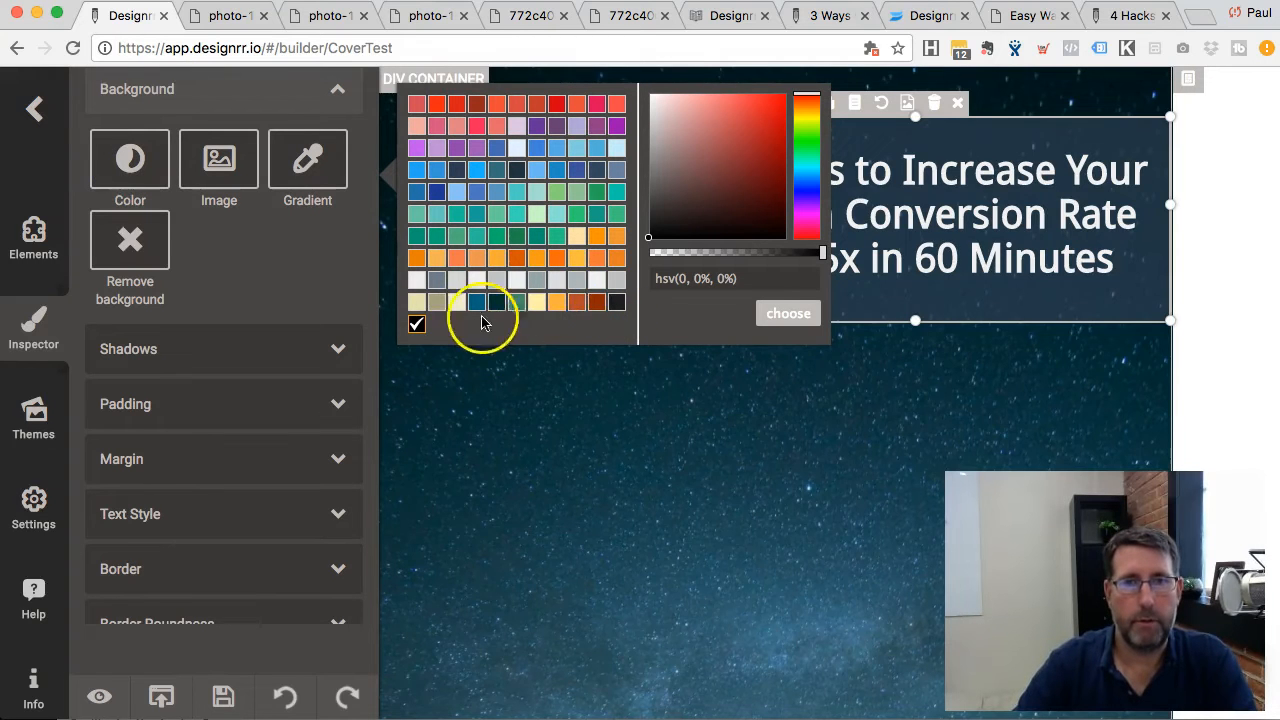
{"action": "left_click", "coordinate": [577, 305]}
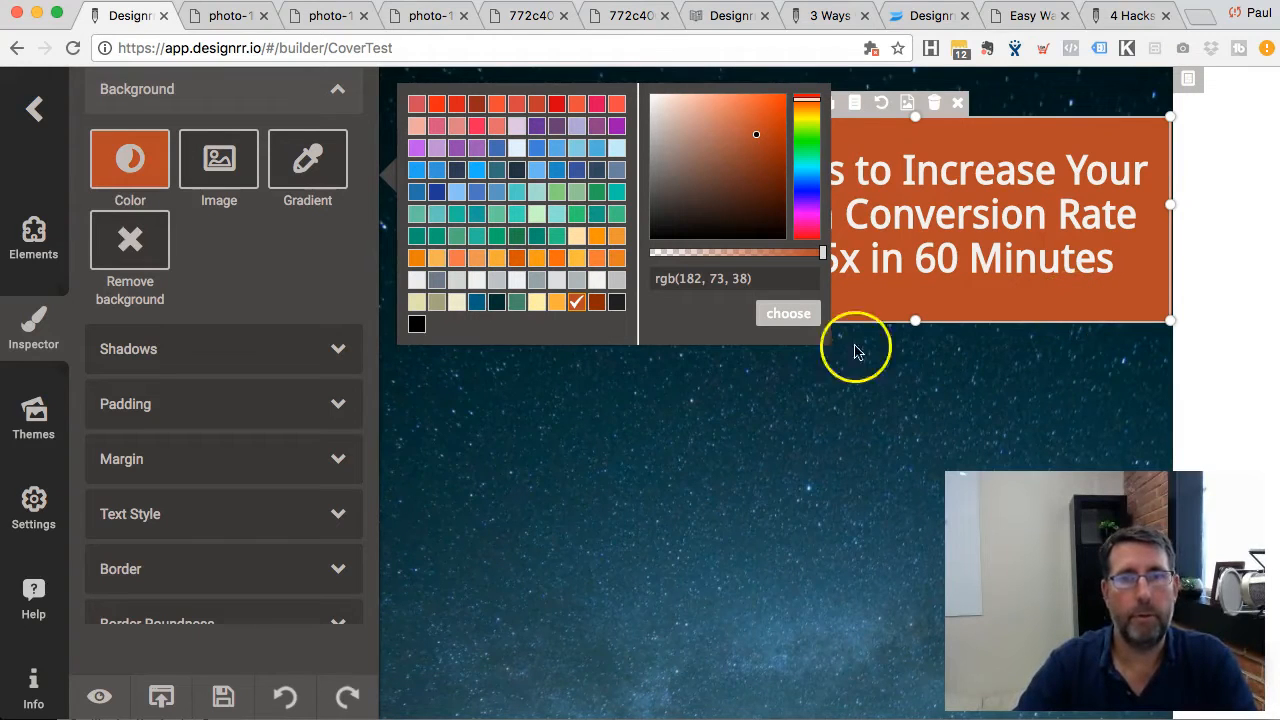
{"action": "left_click", "coordinate": [516, 303]}
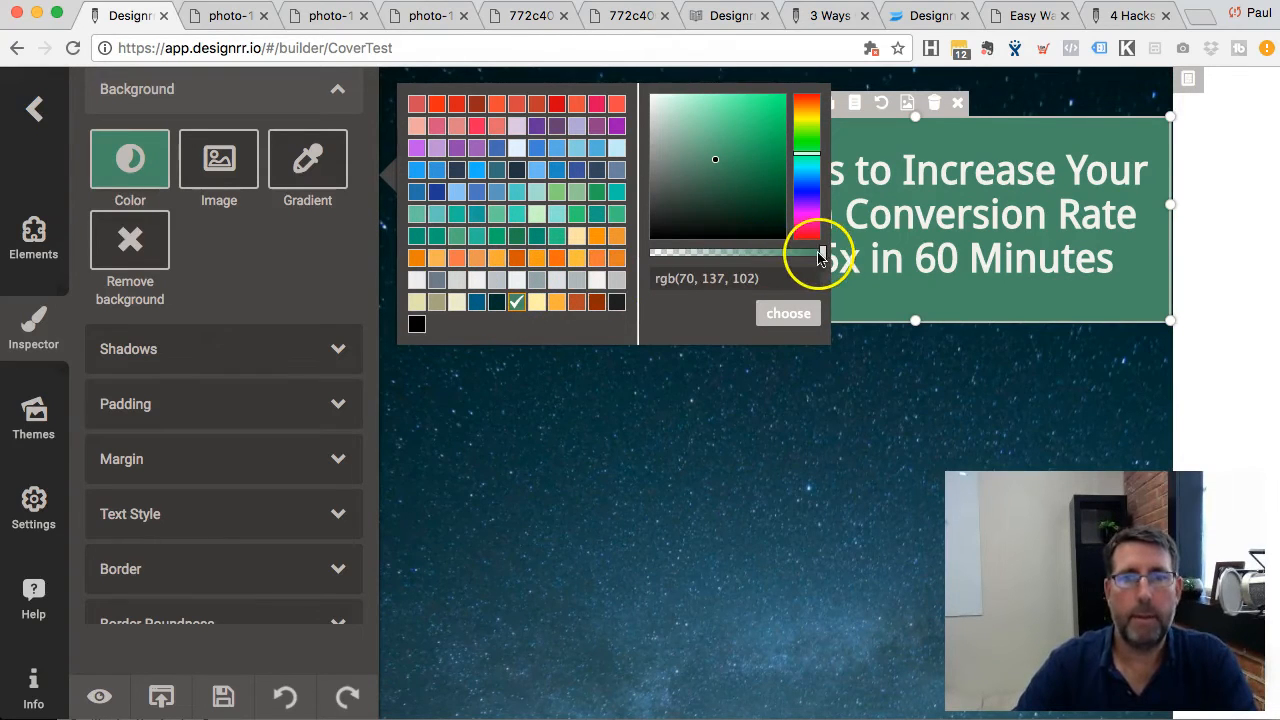
{"action": "left_click_drag", "start_coordinate": [824, 258], "coordinate": [739, 255]}
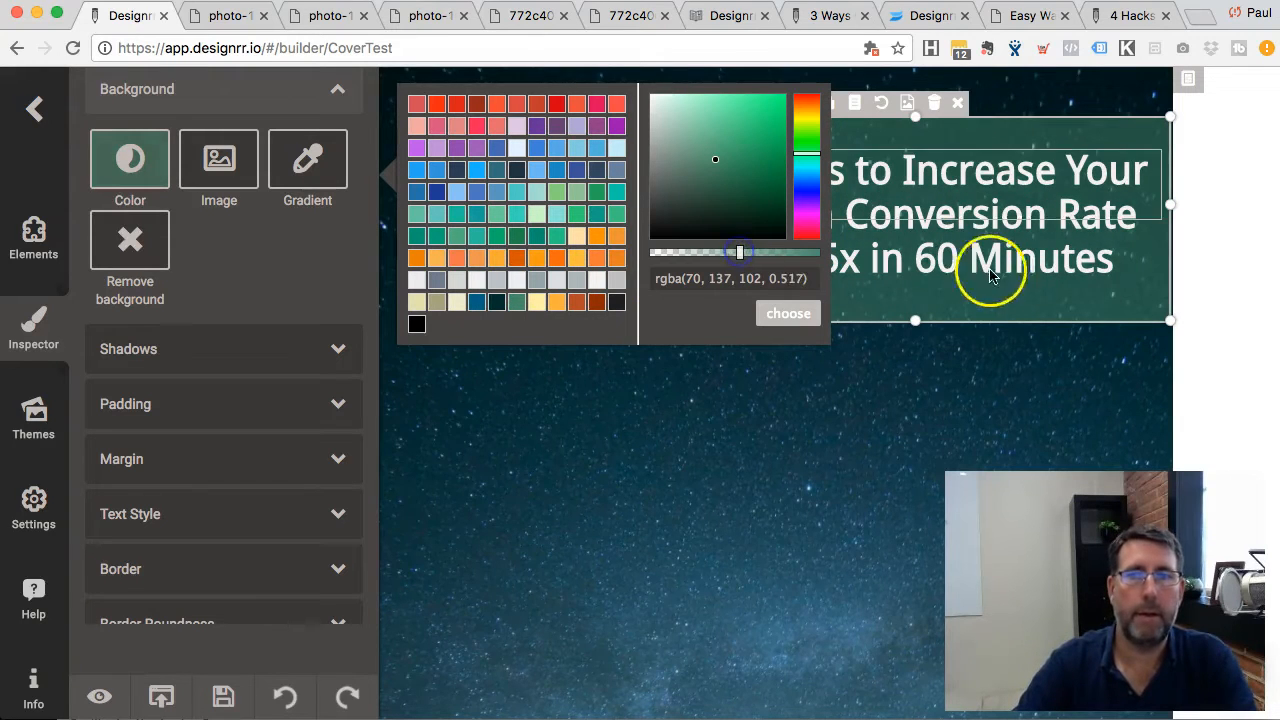
{"action": "left_click", "coordinate": [789, 315]}
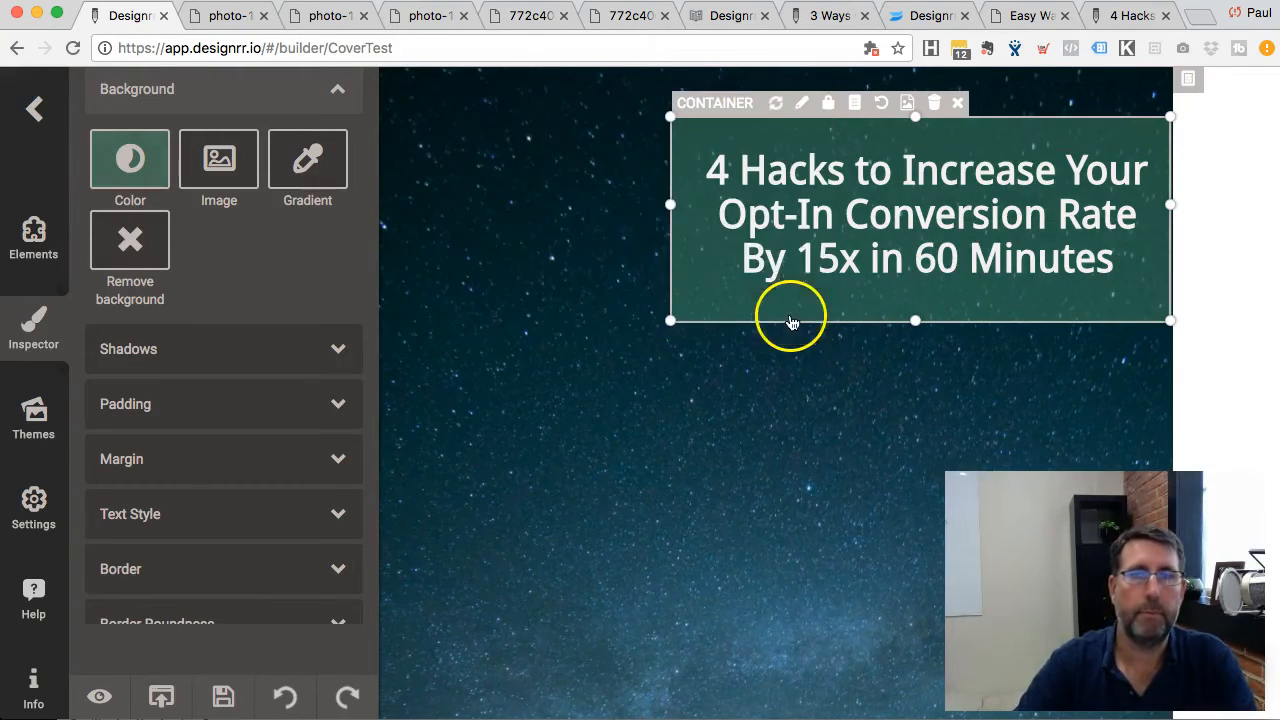
{"action": "left_click", "coordinate": [714, 354]}
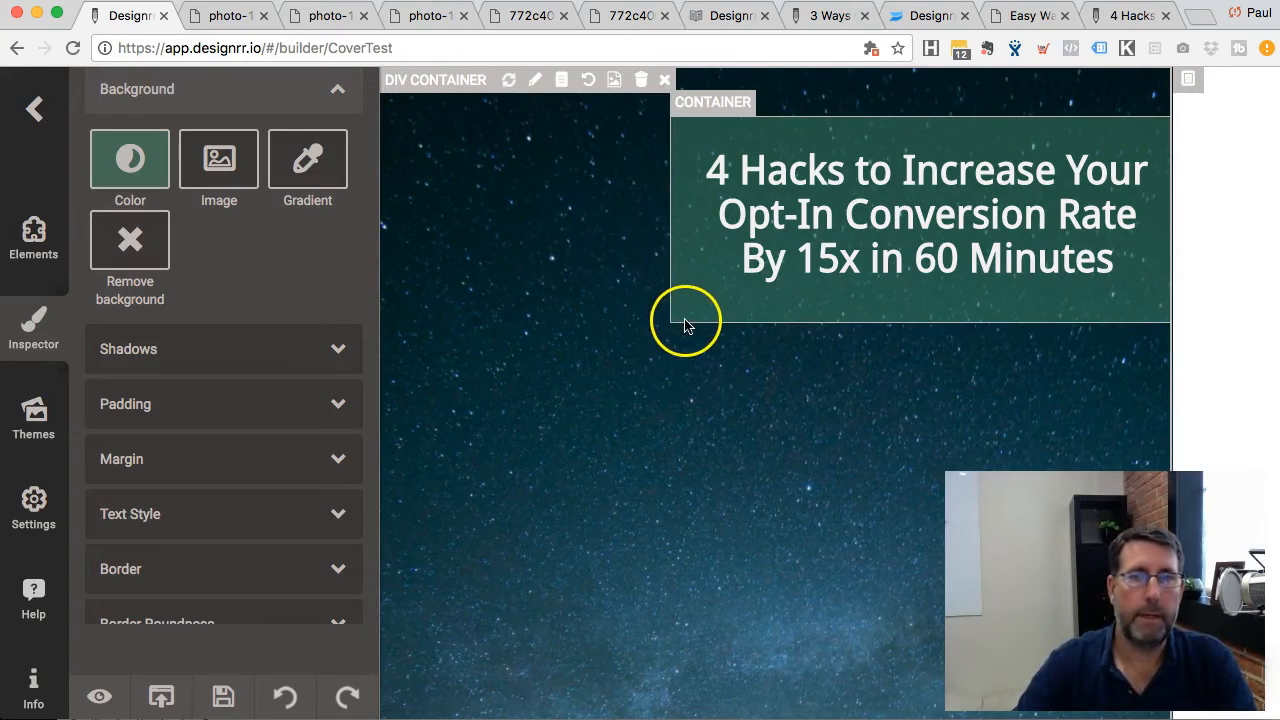
Step: Check the whole cover from the green title box to the forest silhouette and the author bar
{"action": "scroll", "coordinate": [600, 308], "scroll_direction": "down", "scroll_amount": 2}
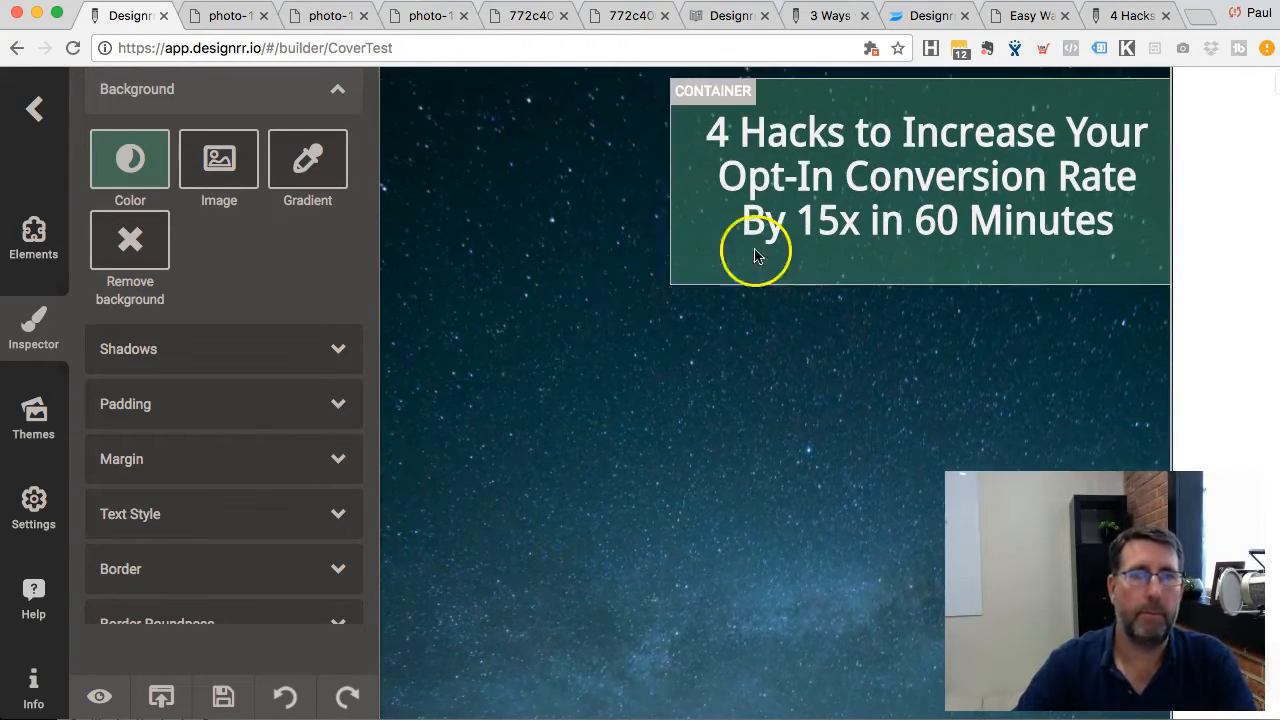
{"action": "scroll", "coordinate": [620, 330], "scroll_direction": "down", "scroll_amount": 2}
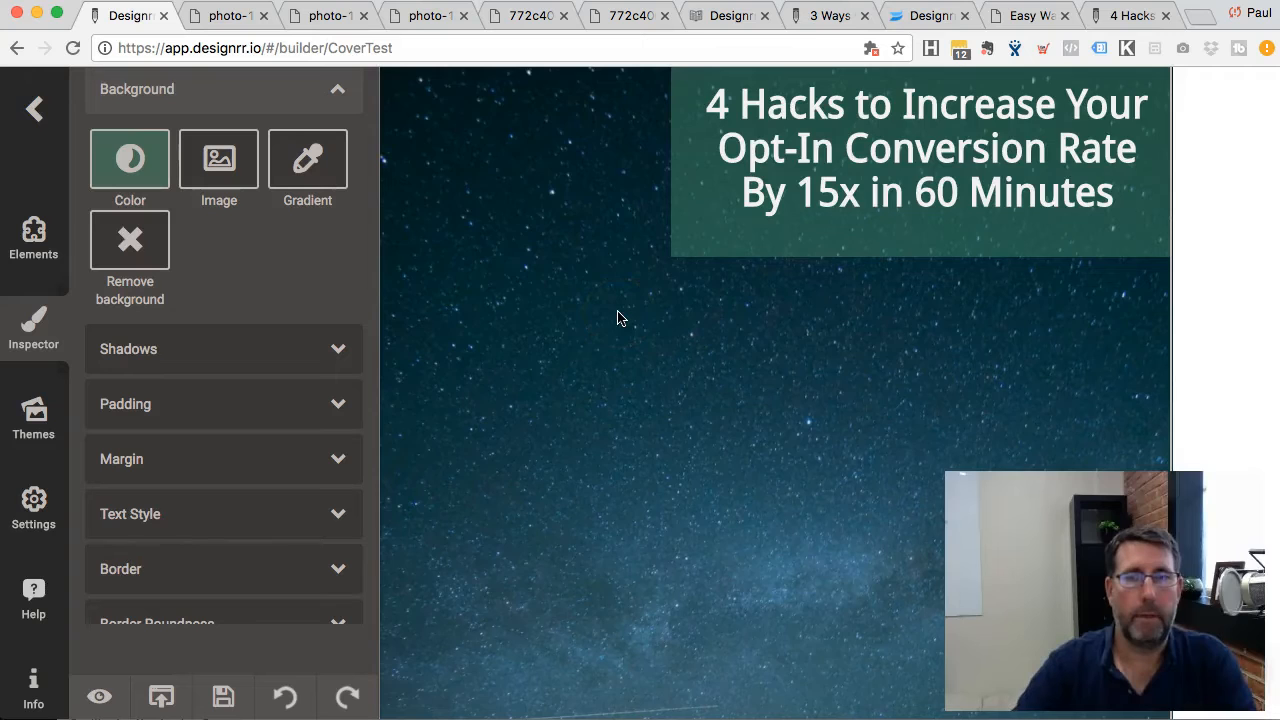
{"action": "scroll", "coordinate": [617, 315], "scroll_direction": "down", "scroll_amount": 10}
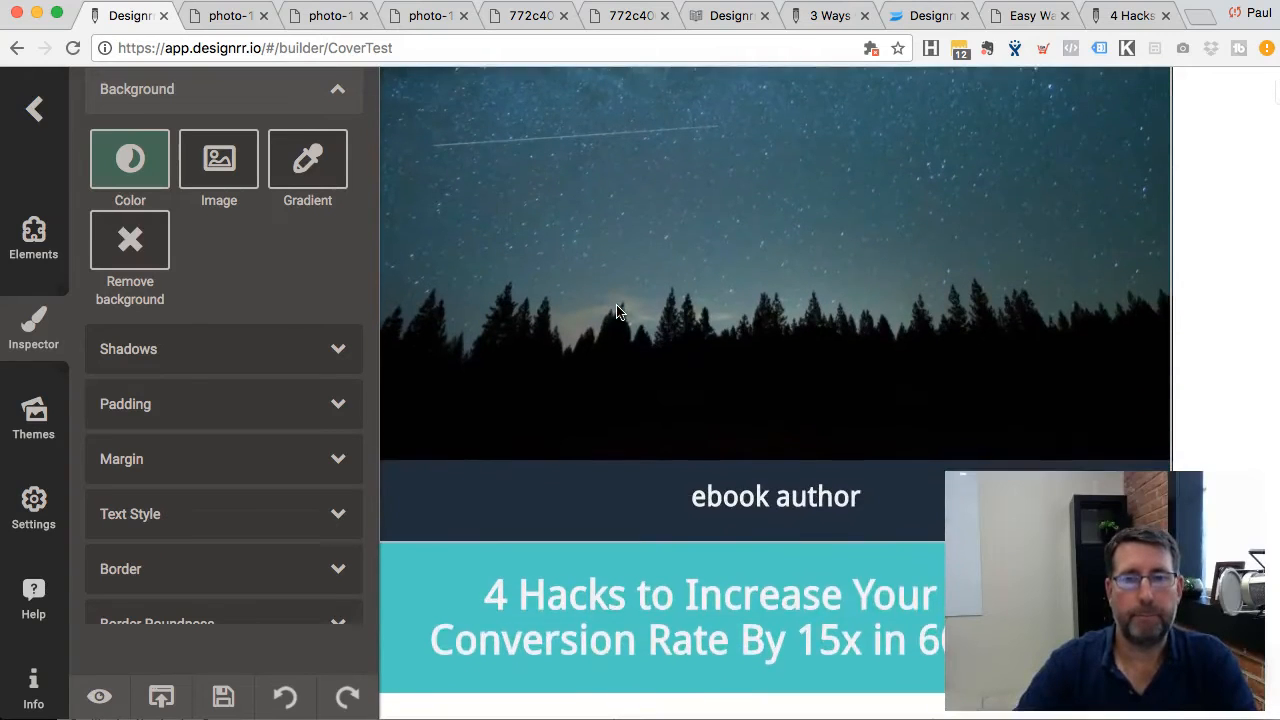
{"action": "scroll", "coordinate": [617, 309], "scroll_direction": "up", "scroll_amount": 5}
{"action": "scroll", "coordinate": [614, 309], "scroll_direction": "down", "scroll_amount": 6}
{"action": "left_click", "coordinate": [738, 308]}
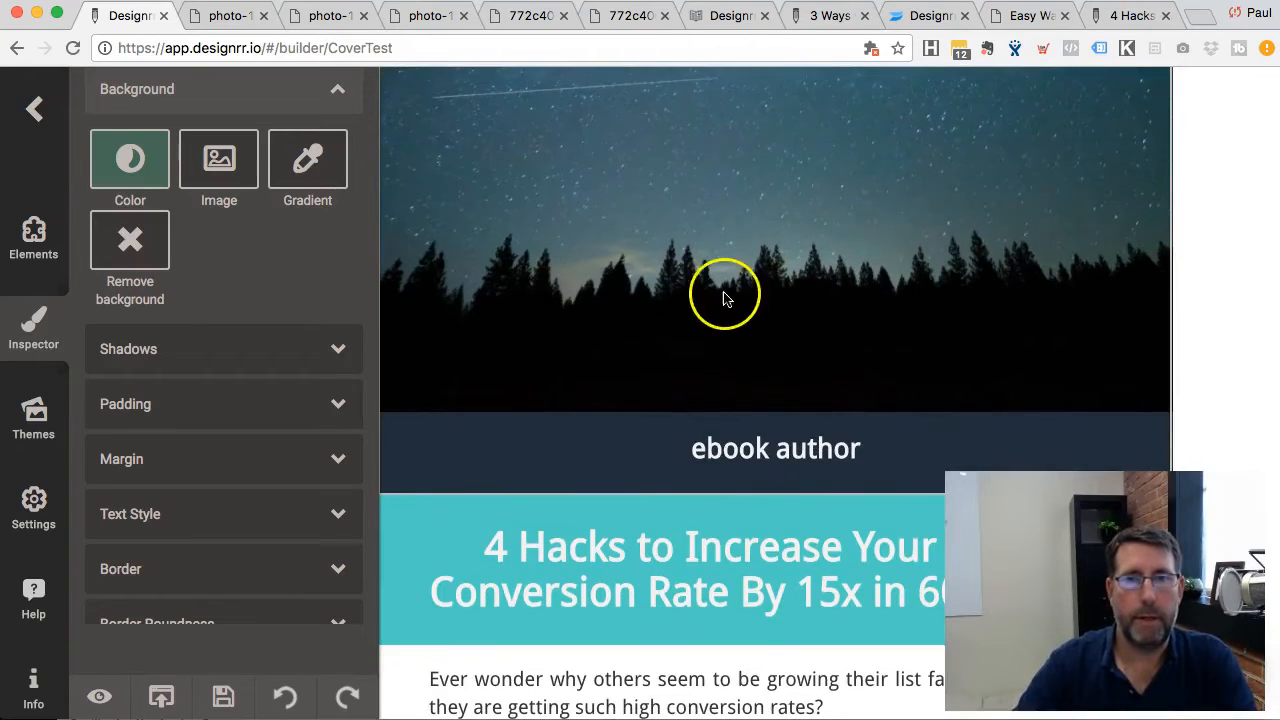
{"action": "scroll", "coordinate": [723, 294], "scroll_direction": "up", "scroll_amount": 5}
{"action": "scroll", "coordinate": [724, 298], "scroll_direction": "down", "scroll_amount": 3}
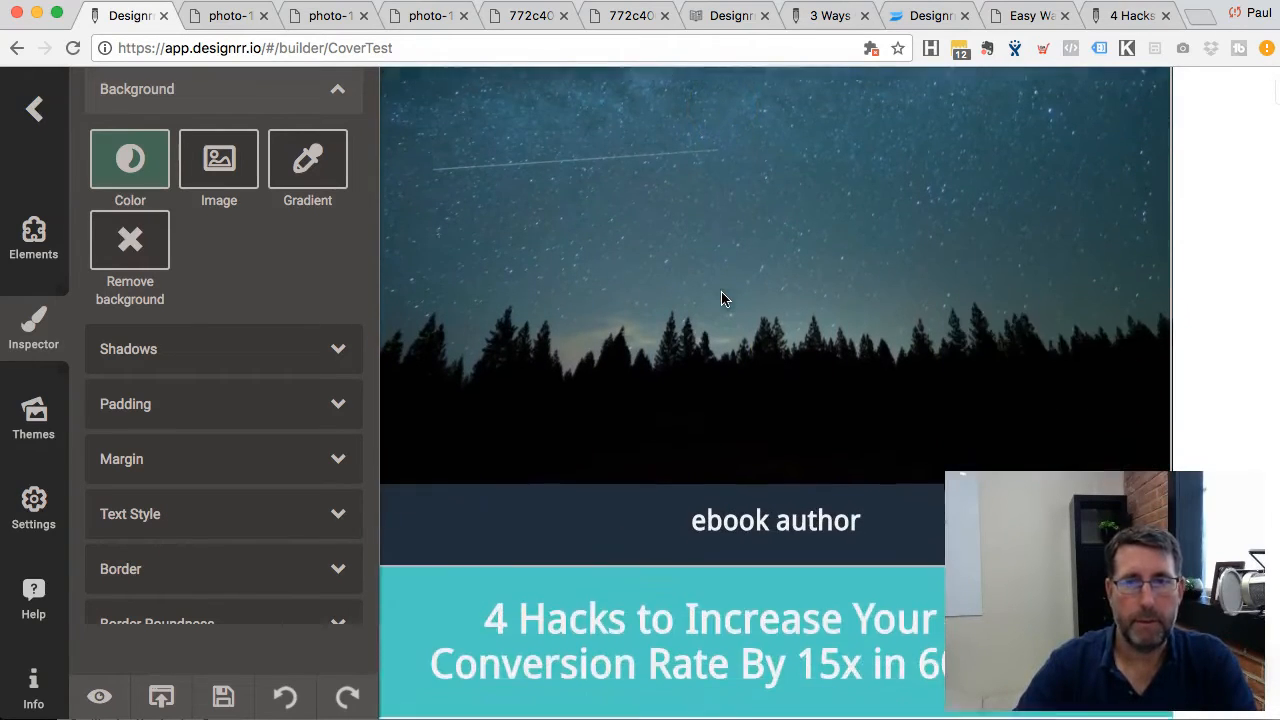
Step: Replace the "ebook author" placeholder in the bar below the cover image with the author's full name
{"action": "scroll", "coordinate": [723, 298], "scroll_direction": "down", "scroll_amount": 2}
{"action": "left_click", "coordinate": [800, 486]}
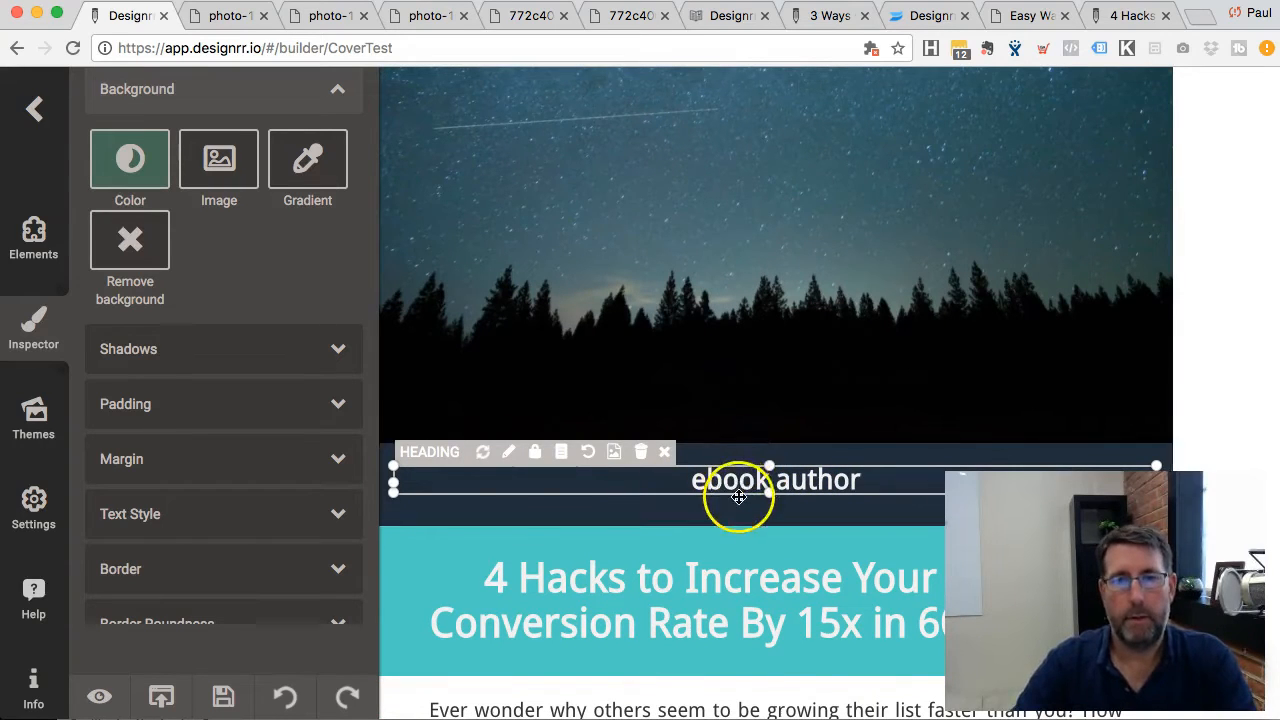
{"action": "left_click", "coordinate": [744, 487]}
{"action": "triple_click", "coordinate": [744, 487]}
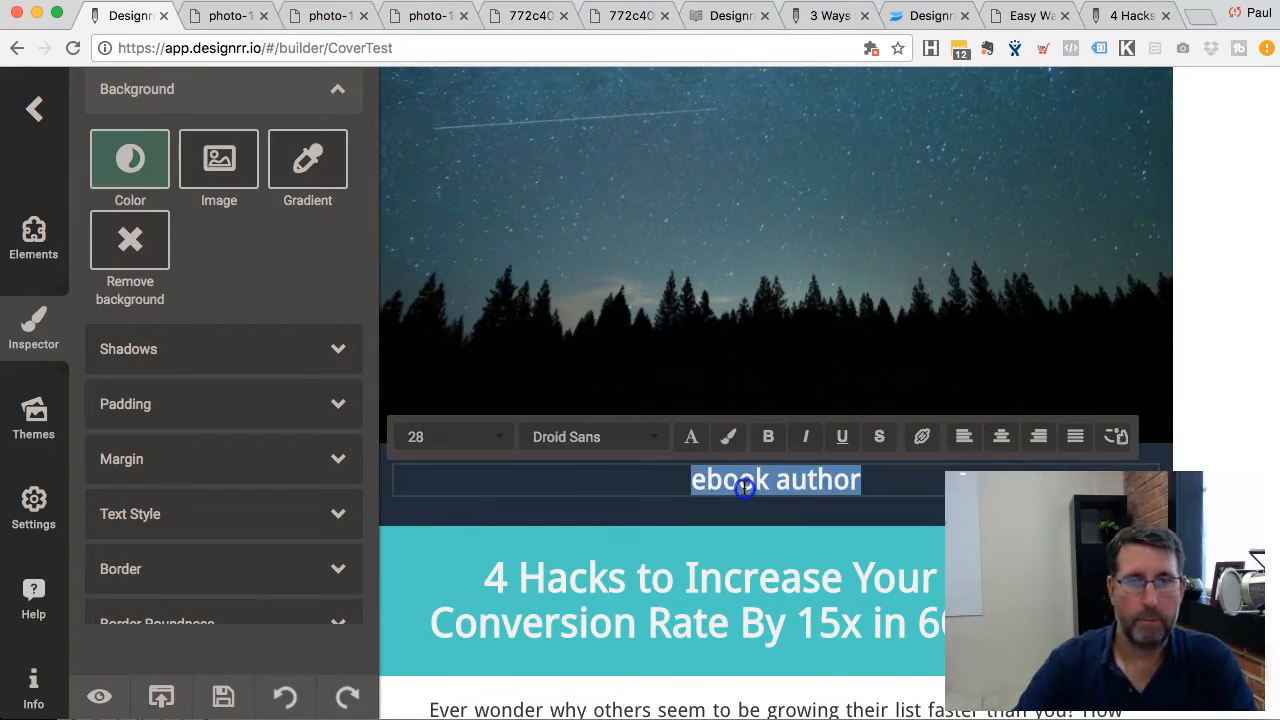
{"action": "type", "text": "Paul Clifford"}
{"action": "left_click", "coordinate": [940, 300]}
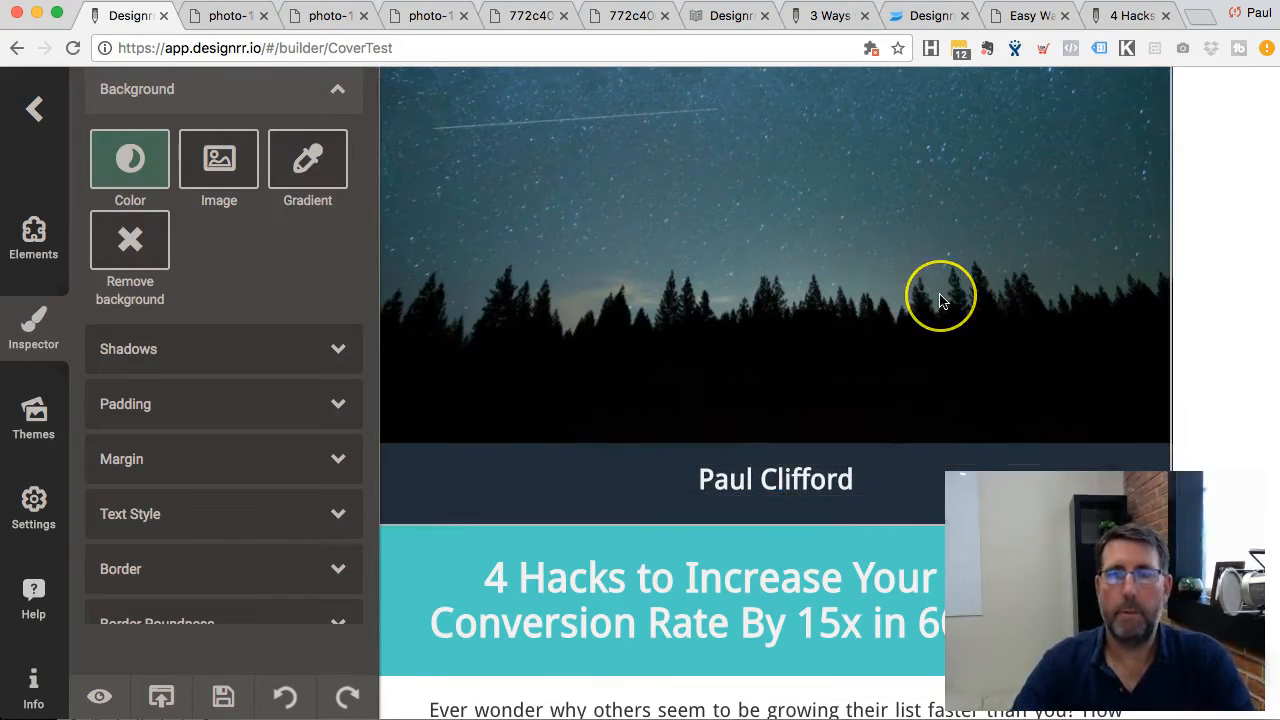
Step: Move the author name heading from the centre to the right edge of the author bar below the cover image
{"action": "scroll", "coordinate": [940, 297], "scroll_direction": "down", "scroll_amount": 3}
{"action": "left_click", "coordinate": [885, 347]}
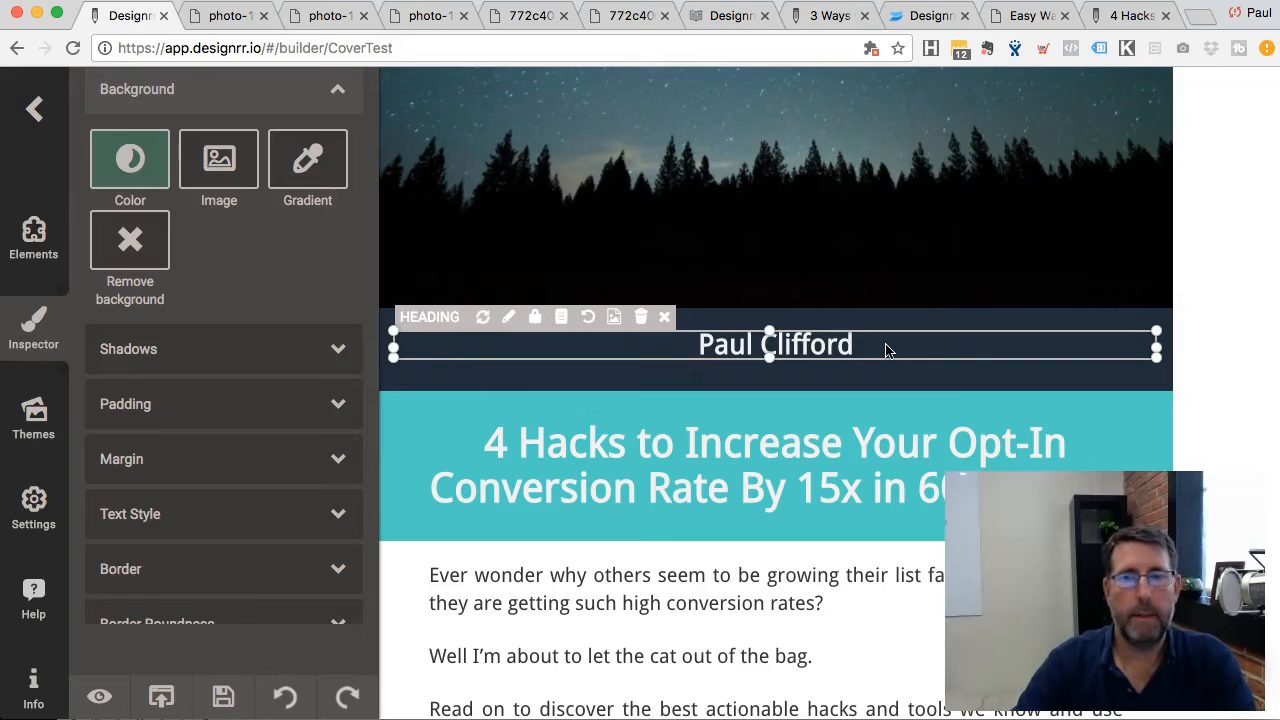
{"action": "left_click_drag", "start_coordinate": [885, 349], "coordinate": [1199, 333]}
{"action": "left_click", "coordinate": [1209, 254]}
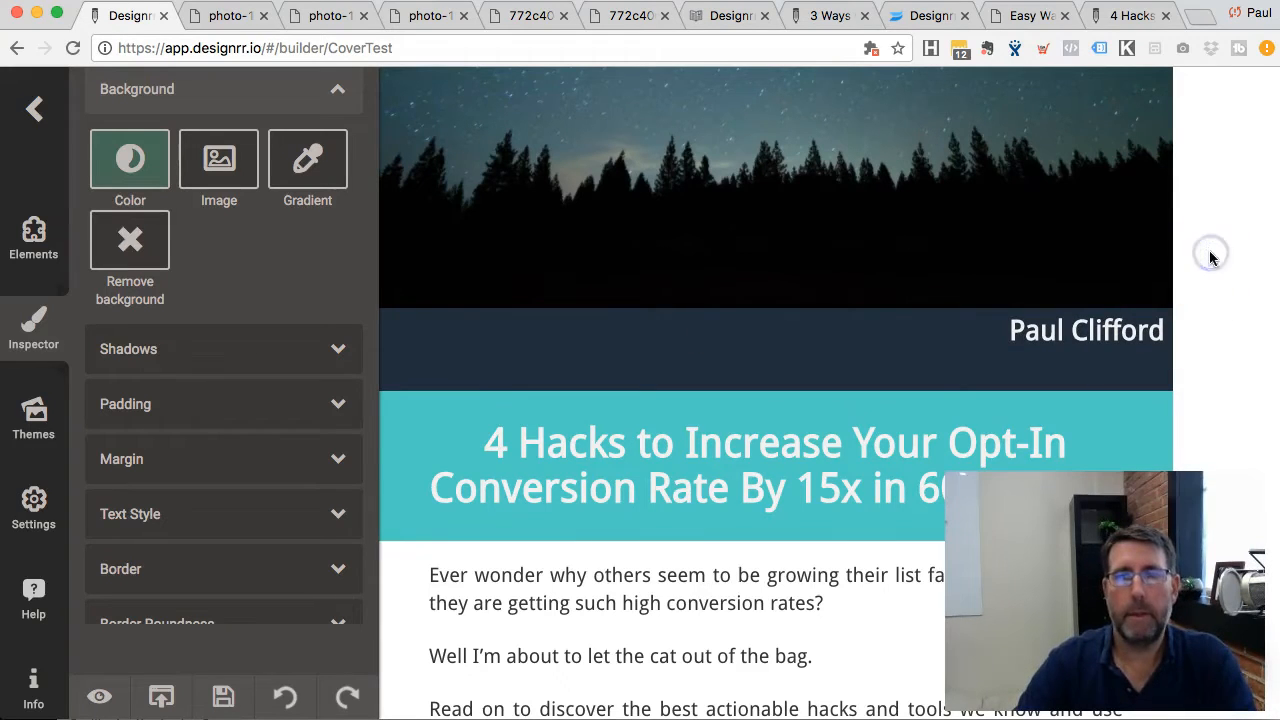
Step: Make the author bar taller by extending its upper edge over the forest silhouette, and nudge the author name slightly inward from the bar's corner
{"action": "left_click", "coordinate": [605, 331]}
{"action": "left_click_drag", "start_coordinate": [767, 307], "coordinate": [777, 194]}
{"action": "scroll", "coordinate": [1217, 194], "scroll_direction": "up", "scroll_amount": 2}
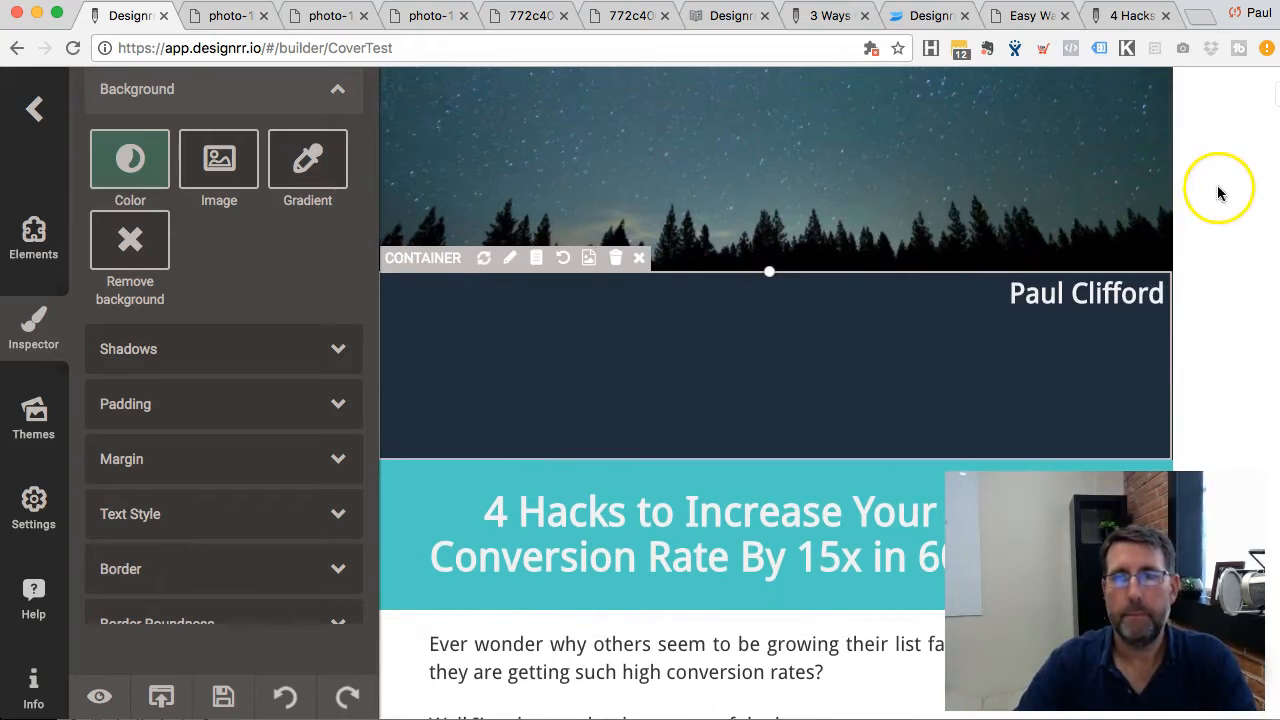
{"action": "left_click", "coordinate": [1126, 308]}
{"action": "left_click_drag", "start_coordinate": [991, 305], "coordinate": [977, 297]}
{"action": "left_click", "coordinate": [1217, 217]}
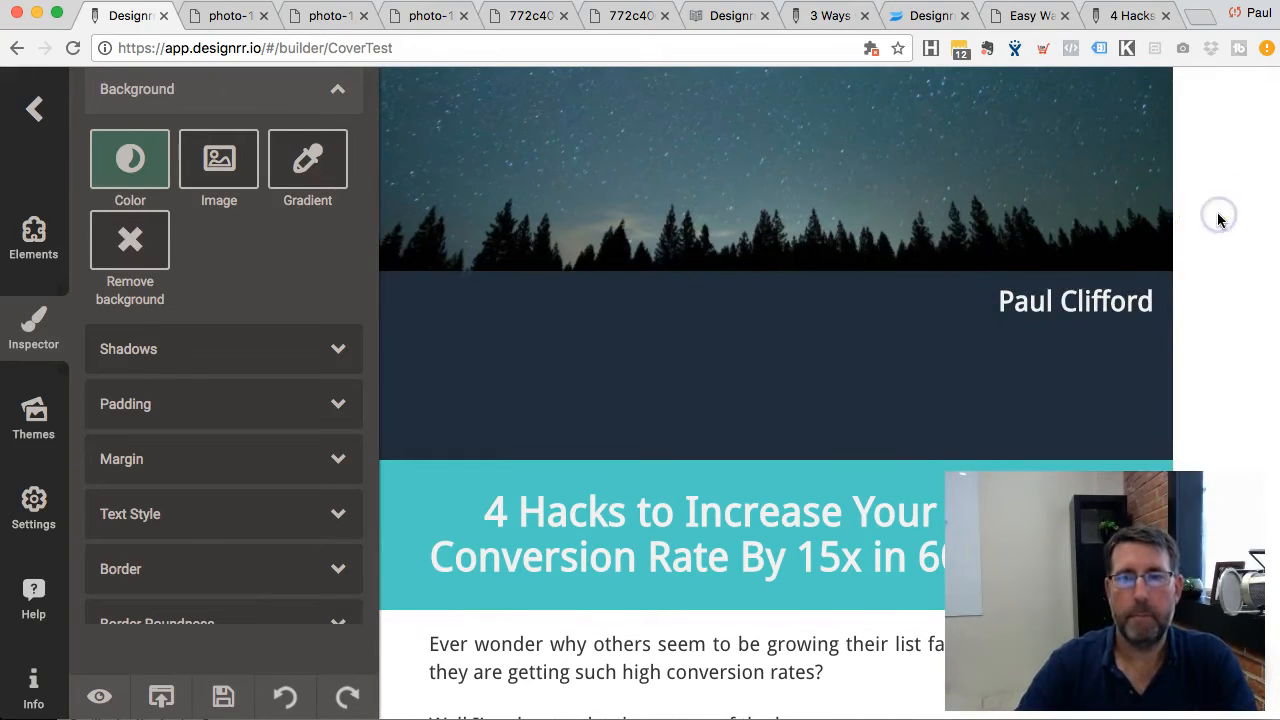
Step: Give the author bar's container the same semi-transparent green background as the title box, rgba(70, 137, 102, 0.517)
{"action": "scroll", "coordinate": [1214, 217], "scroll_direction": "up", "scroll_amount": 3}
{"action": "left_click", "coordinate": [505, 388]}
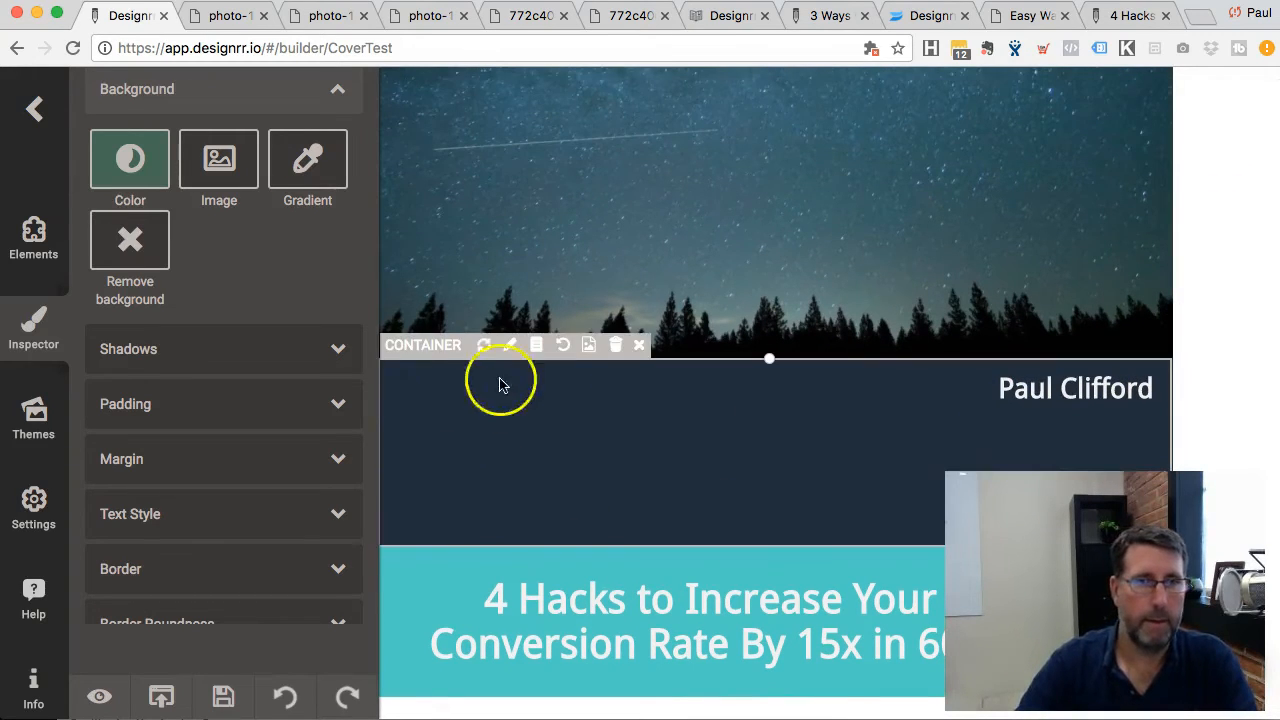
{"action": "scroll", "coordinate": [763, 291], "scroll_direction": "up", "scroll_amount": 10}
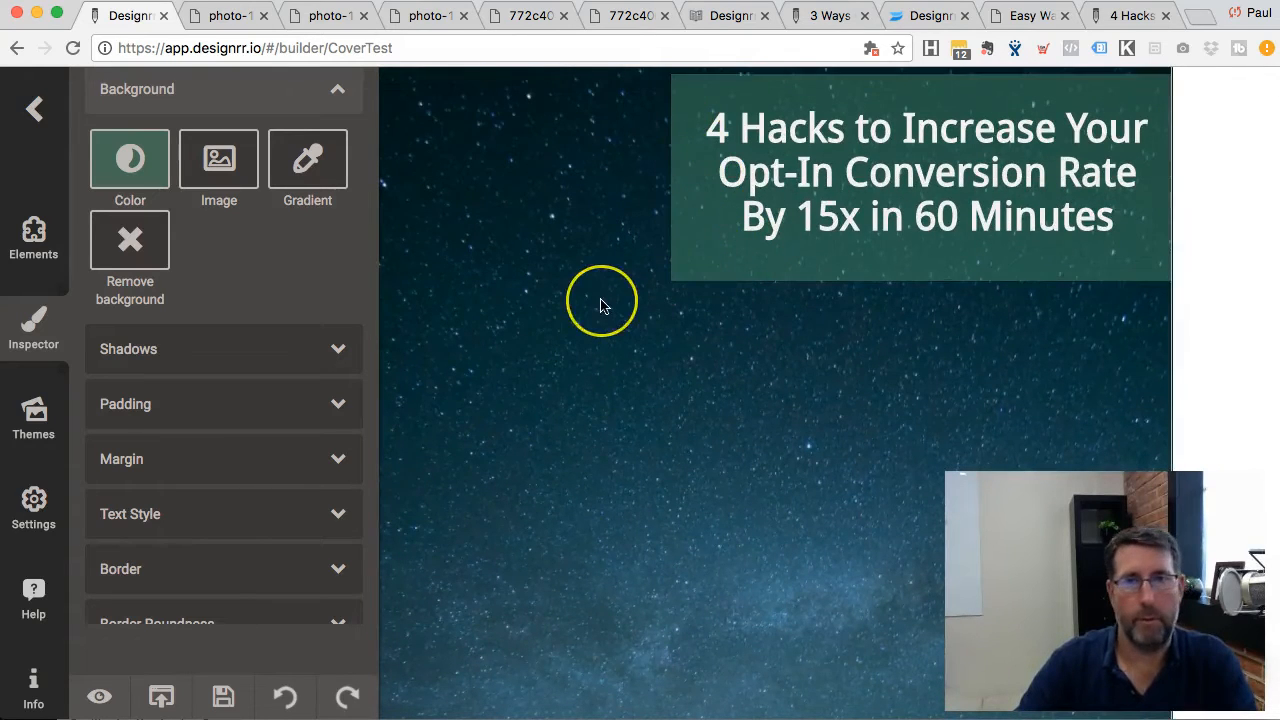
{"action": "scroll", "coordinate": [600, 305], "scroll_direction": "down", "scroll_amount": 5}
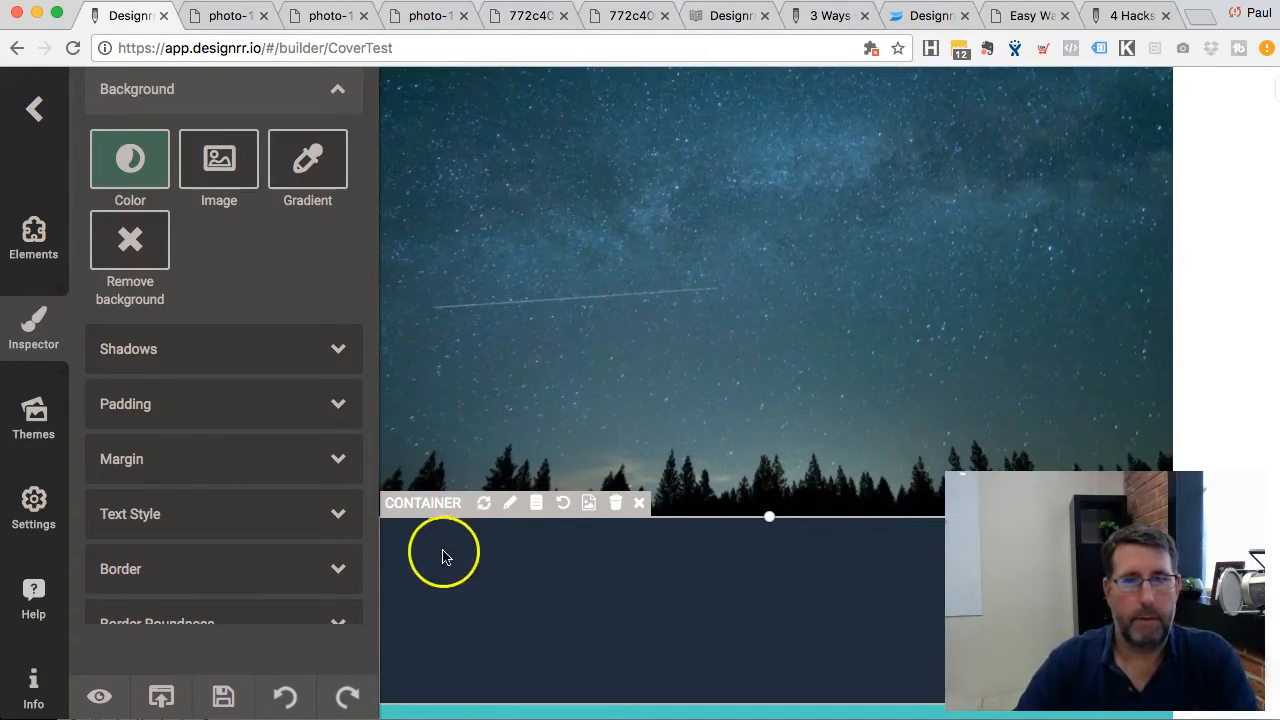
{"action": "left_click", "coordinate": [131, 171]}
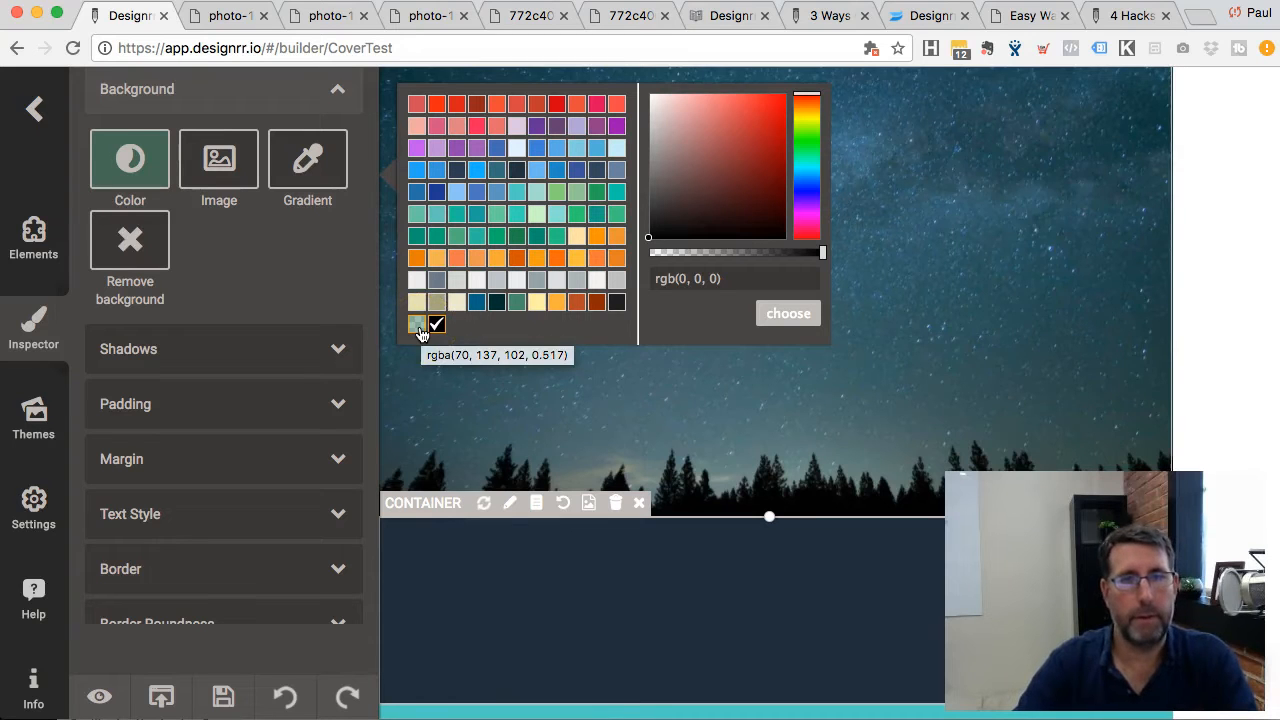
{"action": "left_click", "coordinate": [418, 326]}
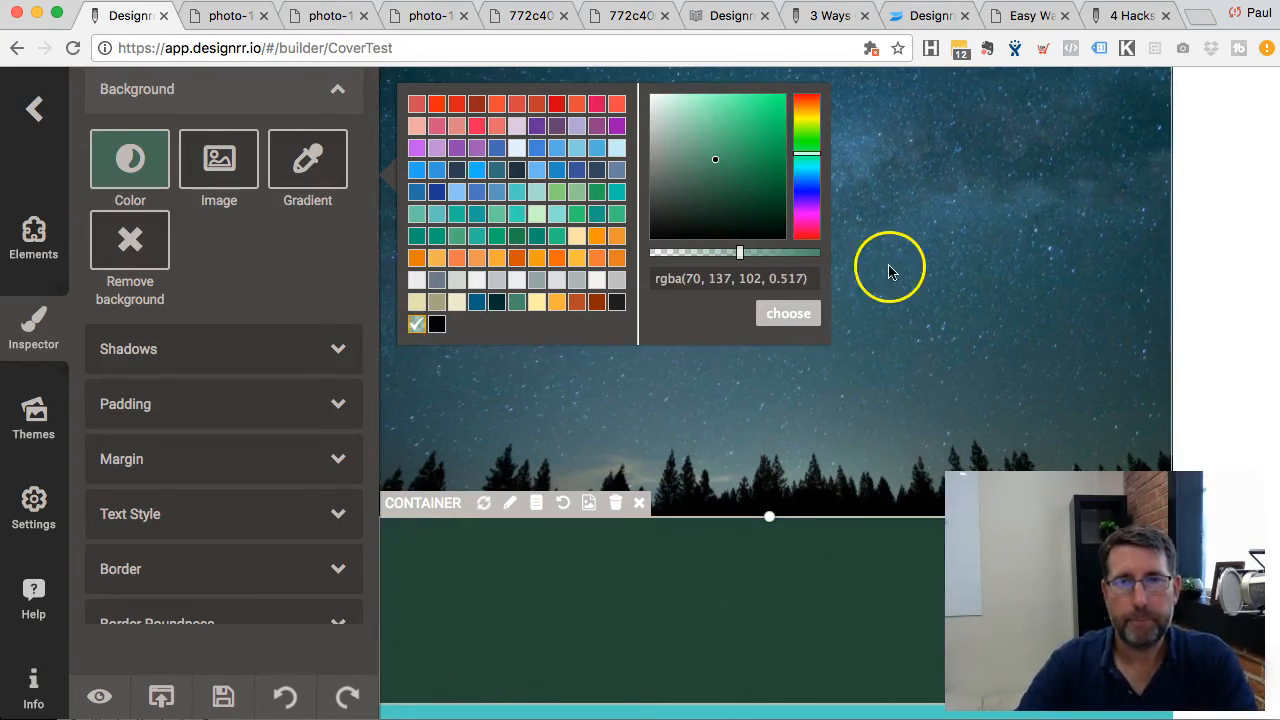
Step: Set the author bar's green background to rgba(70, 137, 102, 0.686) after trying an opacity of 0.343, and compare it with the cover
{"action": "mouse_move", "coordinate": [739, 252]}
{"action": "left_mouse_down"}
{"action": "mouse_move", "coordinate": [789, 251]}
{"action": "mouse_move", "coordinate": [740, 254]}
{"action": "left_mouse_up"}
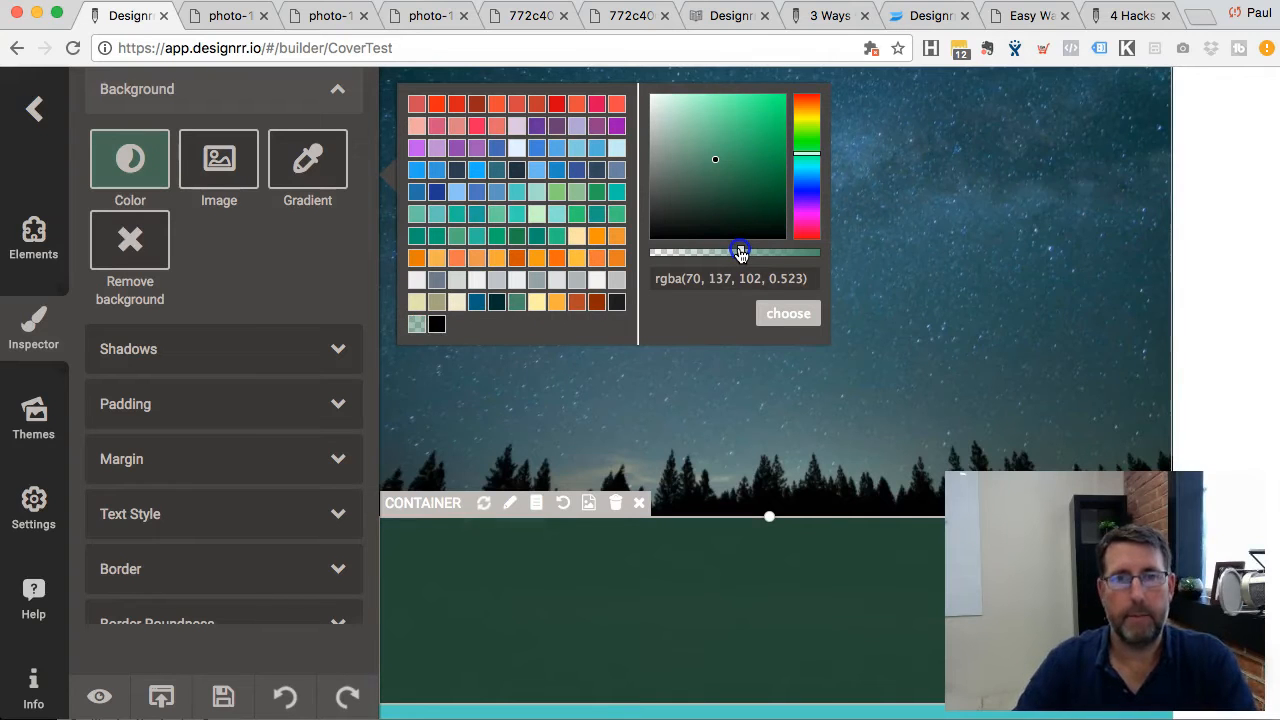
{"action": "left_click", "coordinate": [417, 324]}
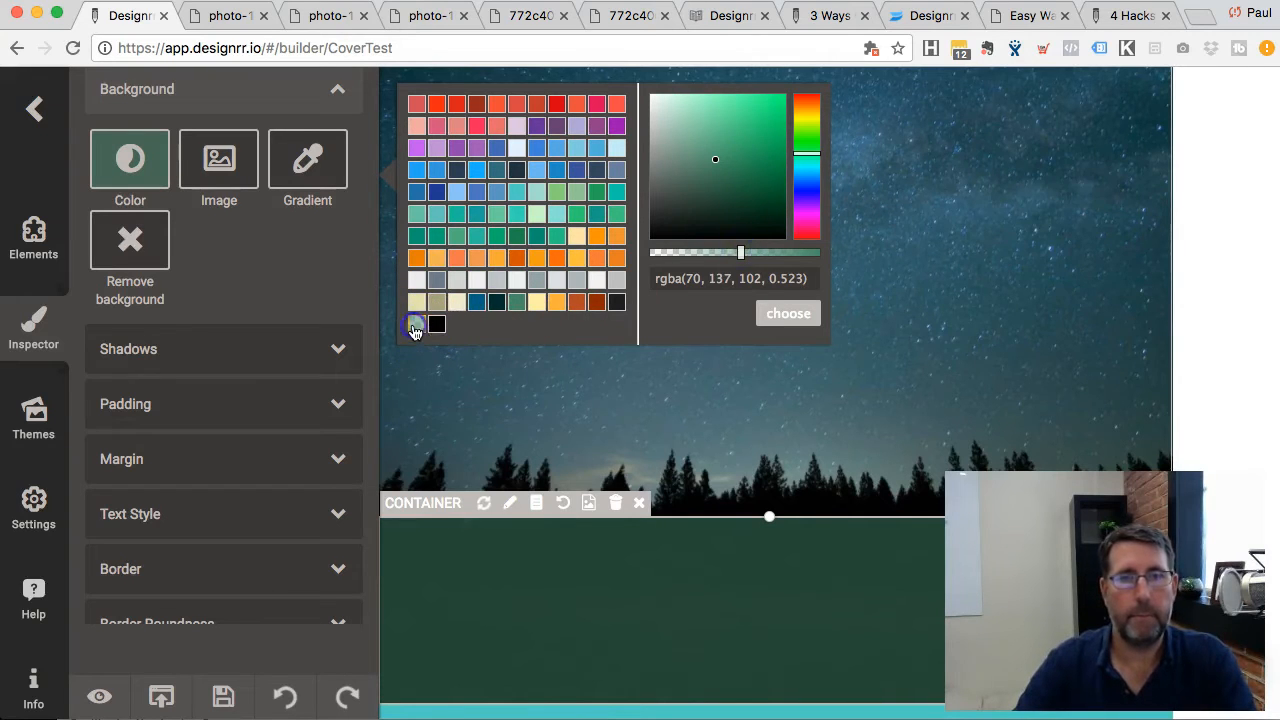
{"action": "left_click", "coordinate": [709, 255]}
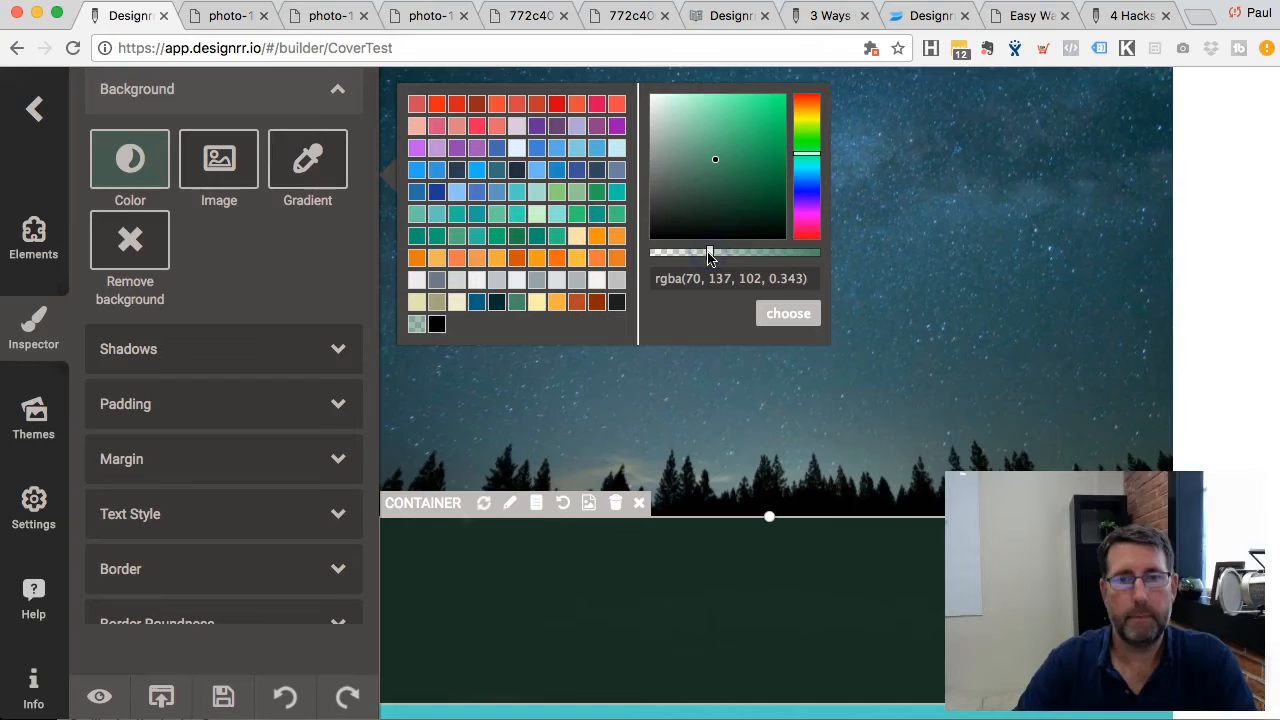
{"action": "left_click_drag", "start_coordinate": [712, 256], "coordinate": [769, 252]}
{"action": "left_click", "coordinate": [789, 320]}
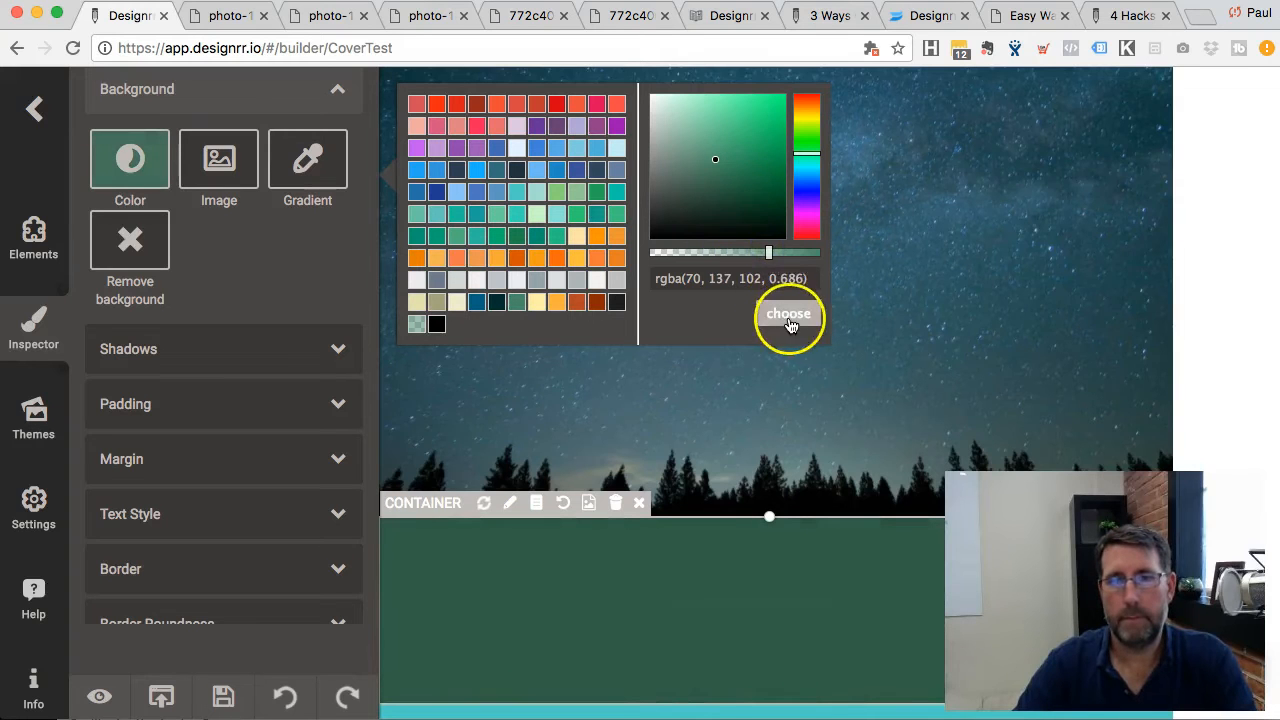
{"action": "left_click", "coordinate": [752, 397]}
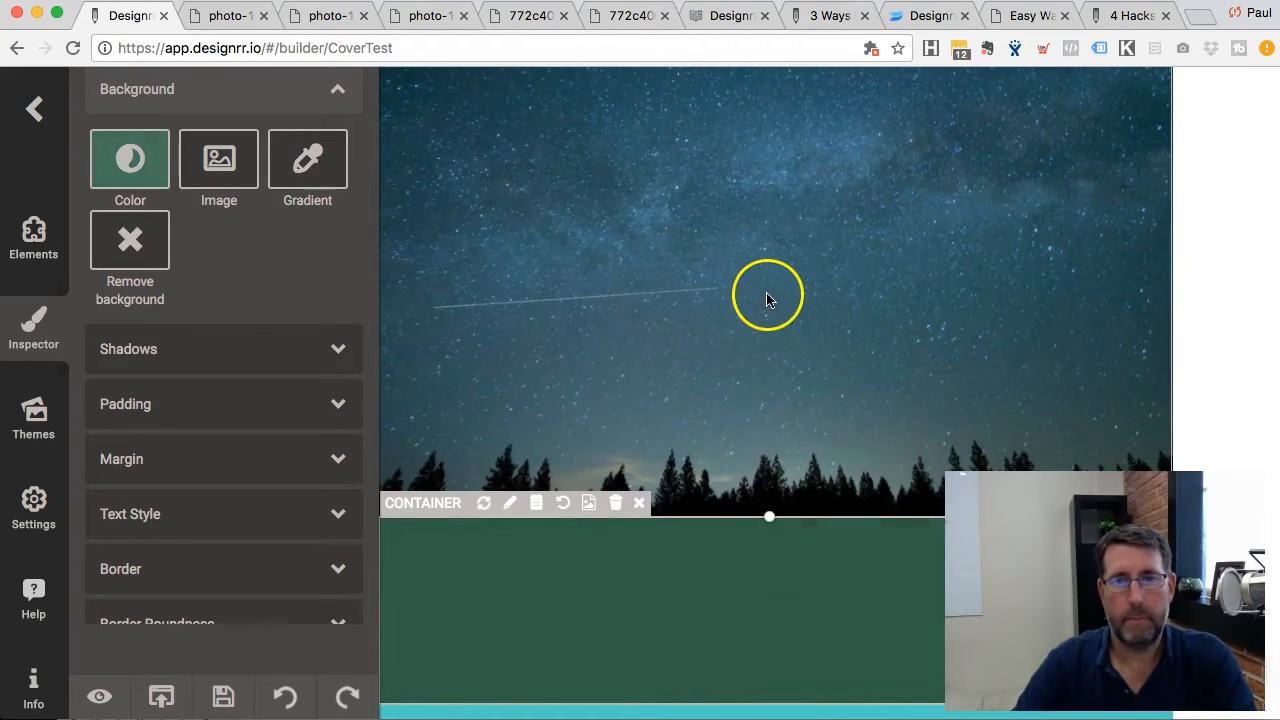
{"action": "scroll", "coordinate": [768, 300], "scroll_direction": "up", "scroll_amount": 5}
{"action": "scroll", "coordinate": [768, 300], "scroll_direction": "down", "scroll_amount": 7}
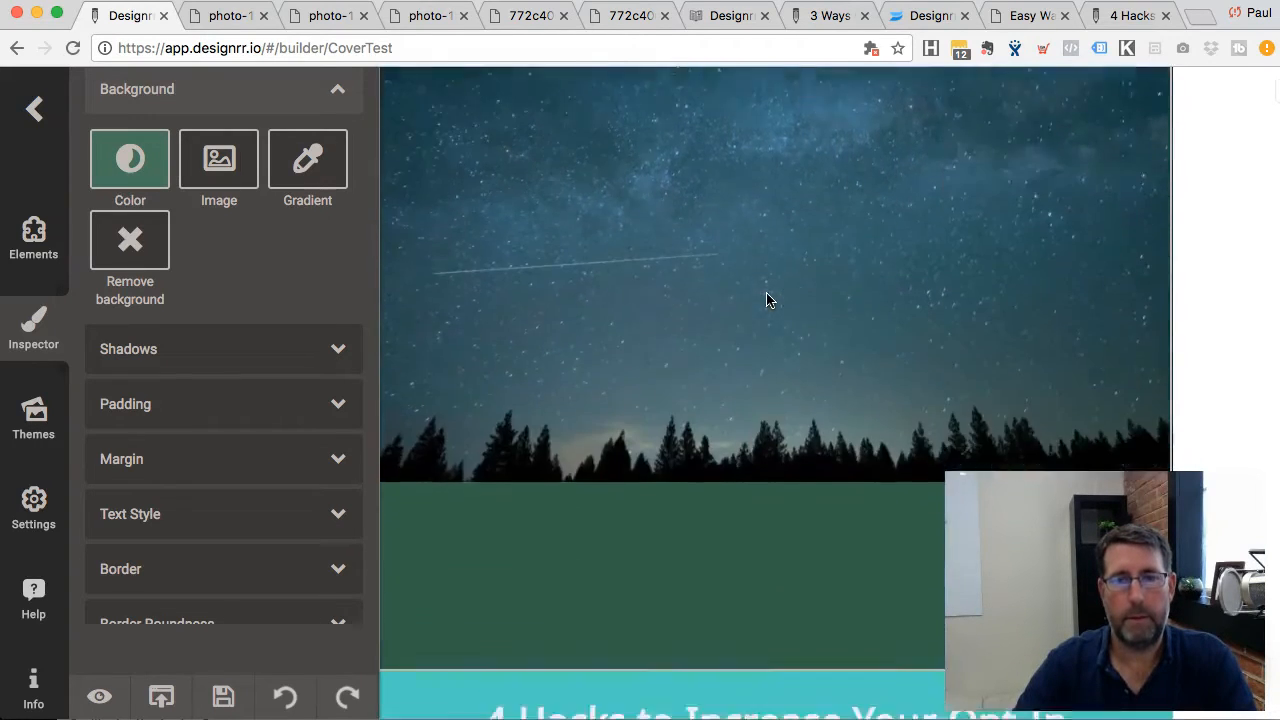
Step: Extend the author bar's container upward again over the dark forest area to make room for more text
{"action": "left_click", "coordinate": [512, 362]}
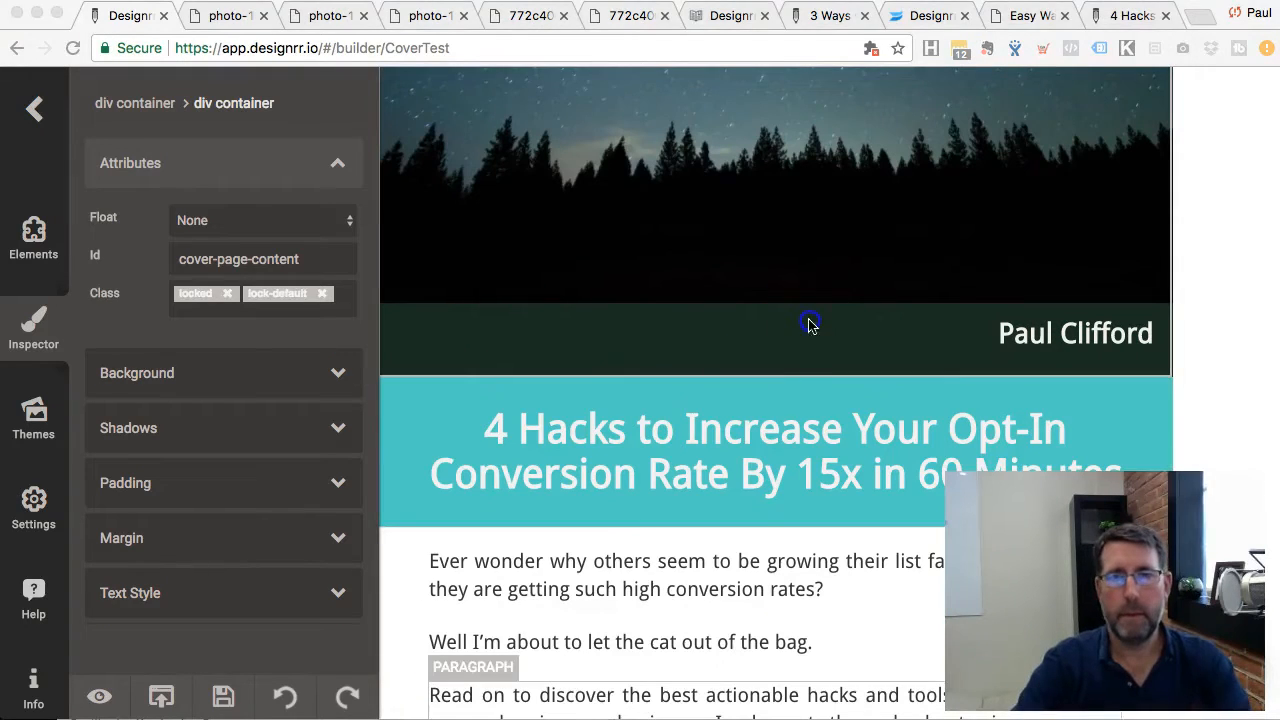
{"action": "left_click", "coordinate": [808, 320]}
{"action": "left_click", "coordinate": [780, 318]}
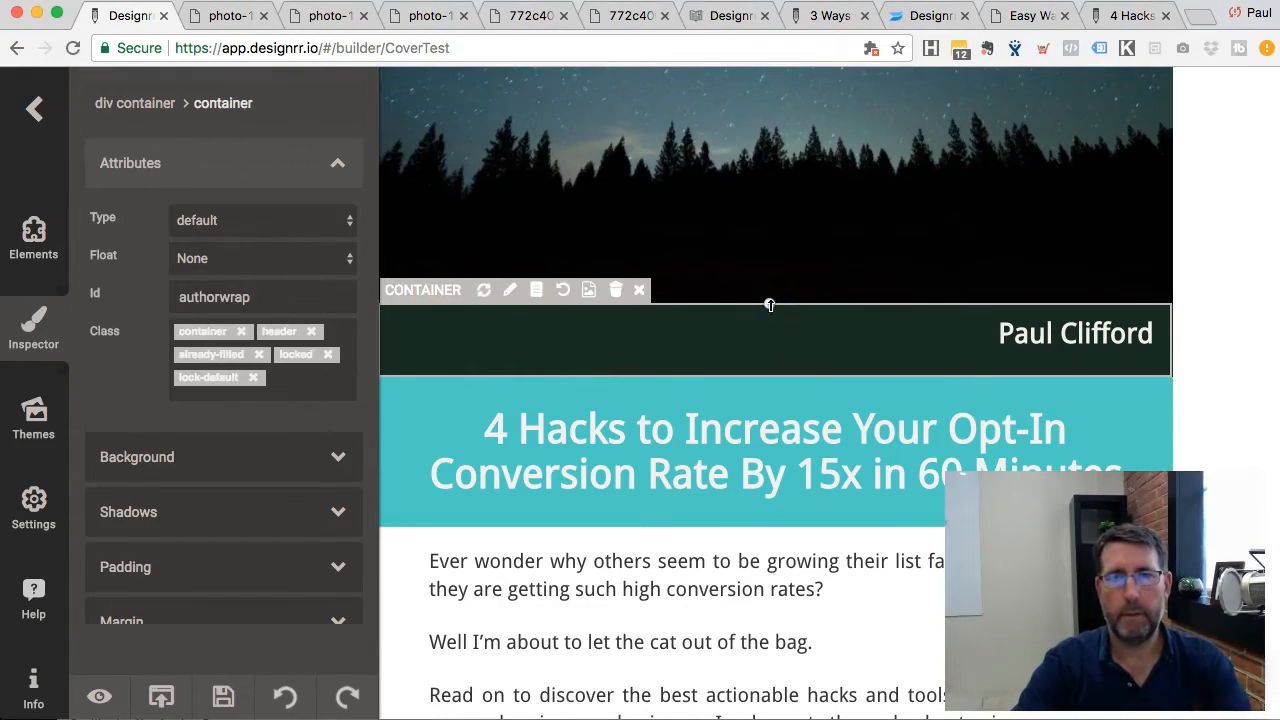
{"action": "left_click_drag", "start_coordinate": [769, 304], "coordinate": [763, 169]}
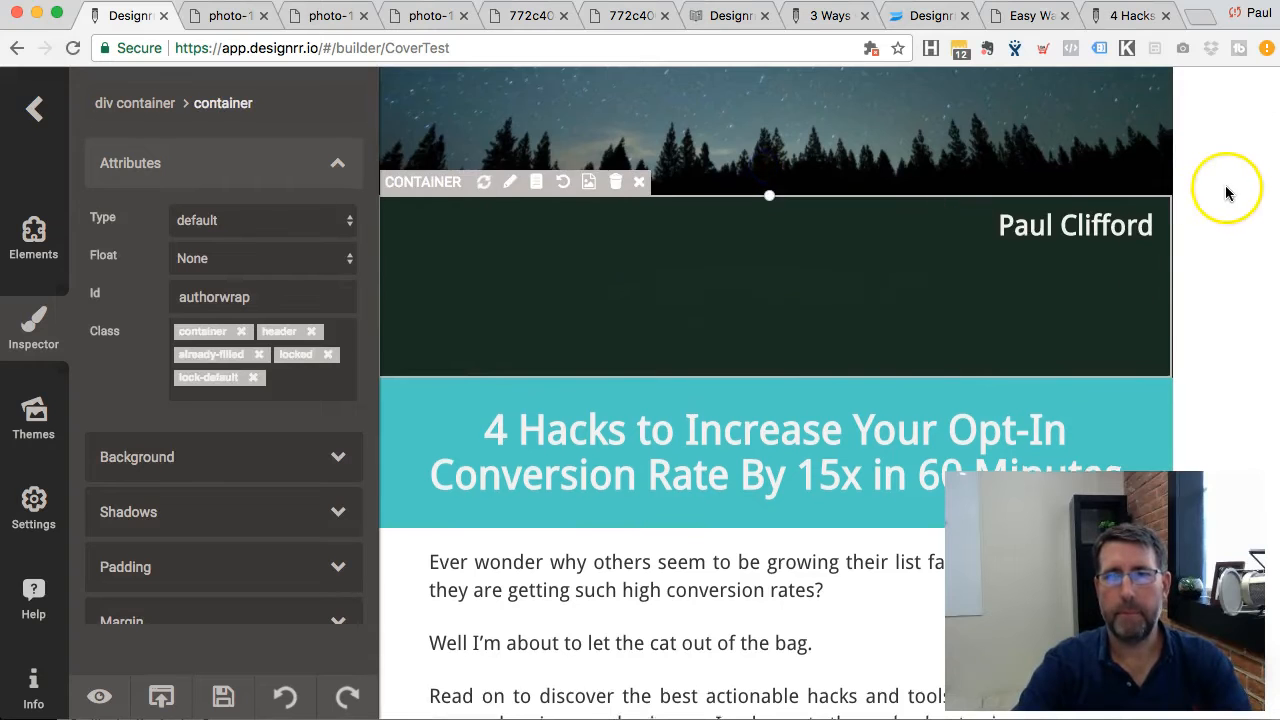
{"action": "scroll", "coordinate": [1064, 392], "scroll_direction": "up", "scroll_amount": 1}
{"action": "left_click", "coordinate": [1245, 277]}
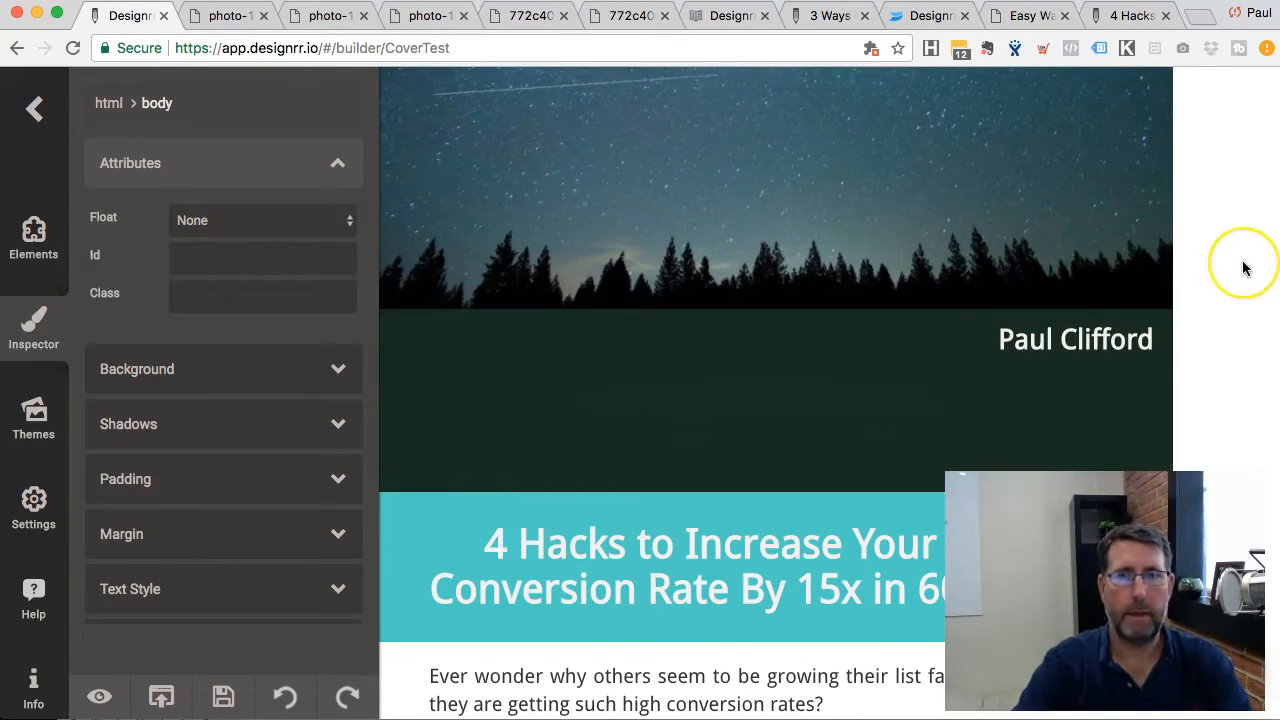
Step: Add a paragraph element to the author bar and replace its placeholder text with "A Non Fiction Novel"
{"action": "scroll", "coordinate": [1246, 266], "scroll_direction": "up", "scroll_amount": 2}
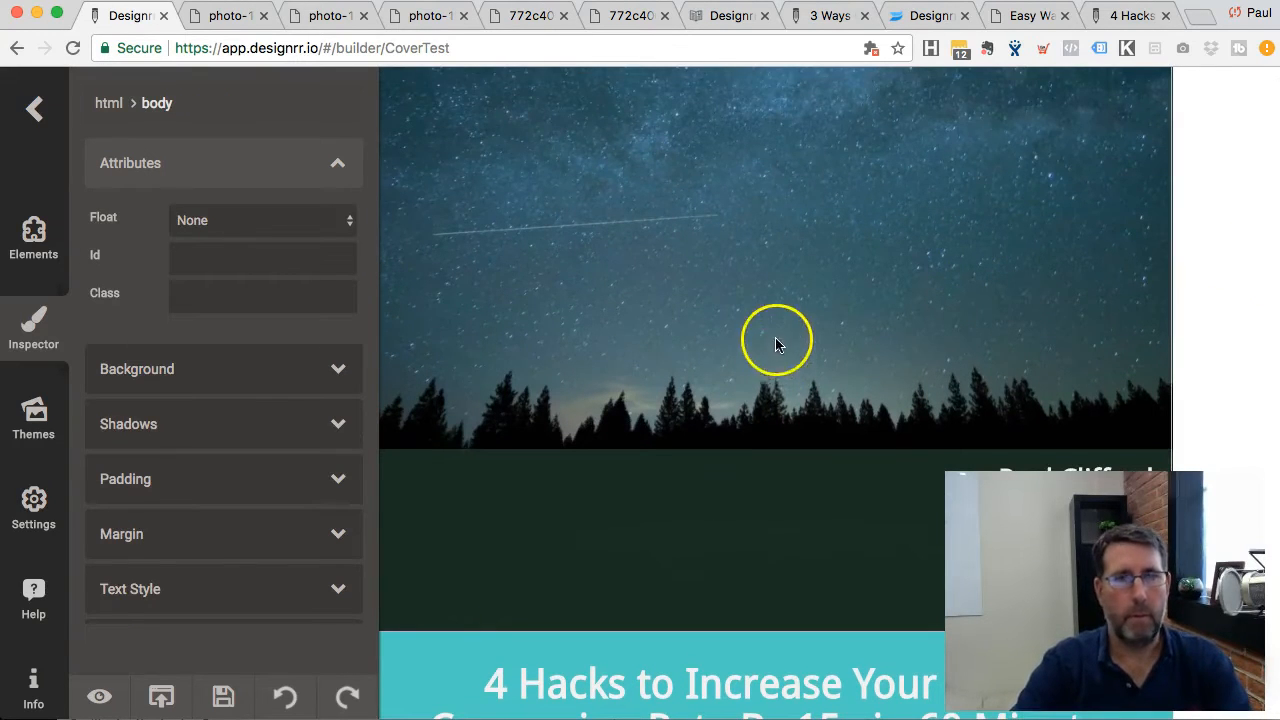
{"action": "left_click", "coordinate": [33, 236]}
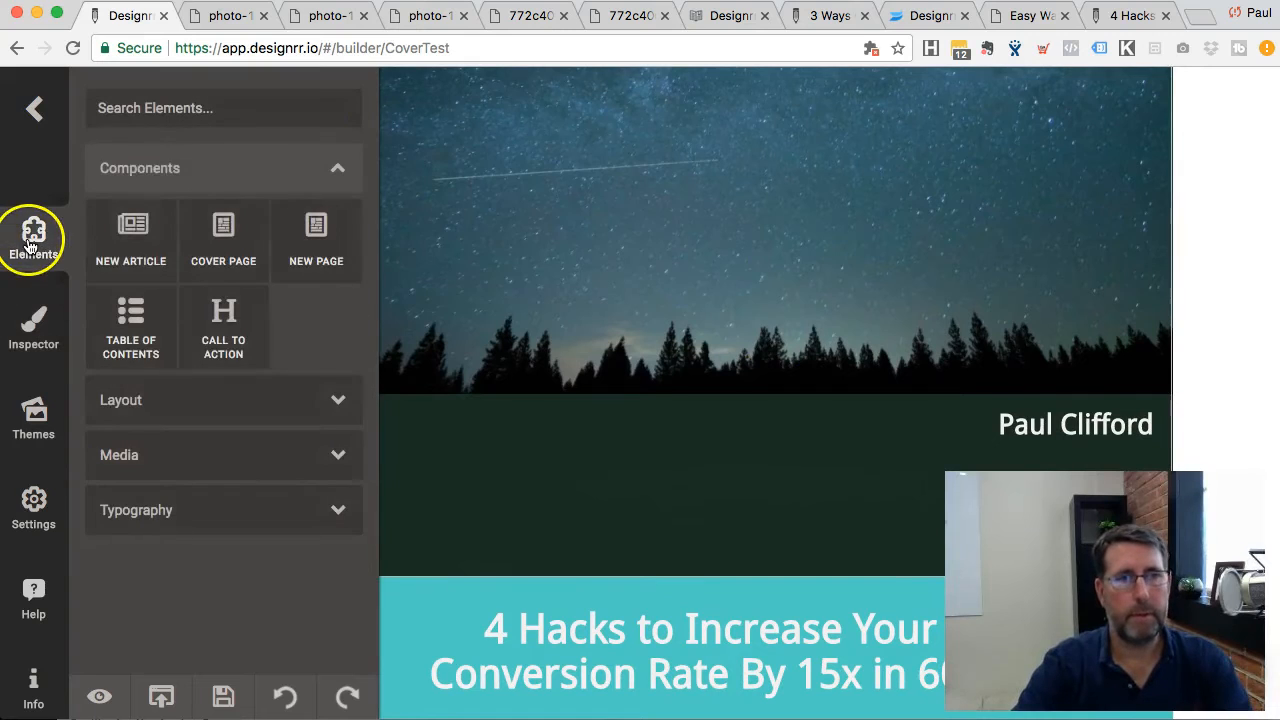
{"action": "left_click", "coordinate": [157, 505]}
{"action": "left_click_drag", "start_coordinate": [314, 423], "coordinate": [452, 480]}
{"action": "left_click", "coordinate": [558, 495]}
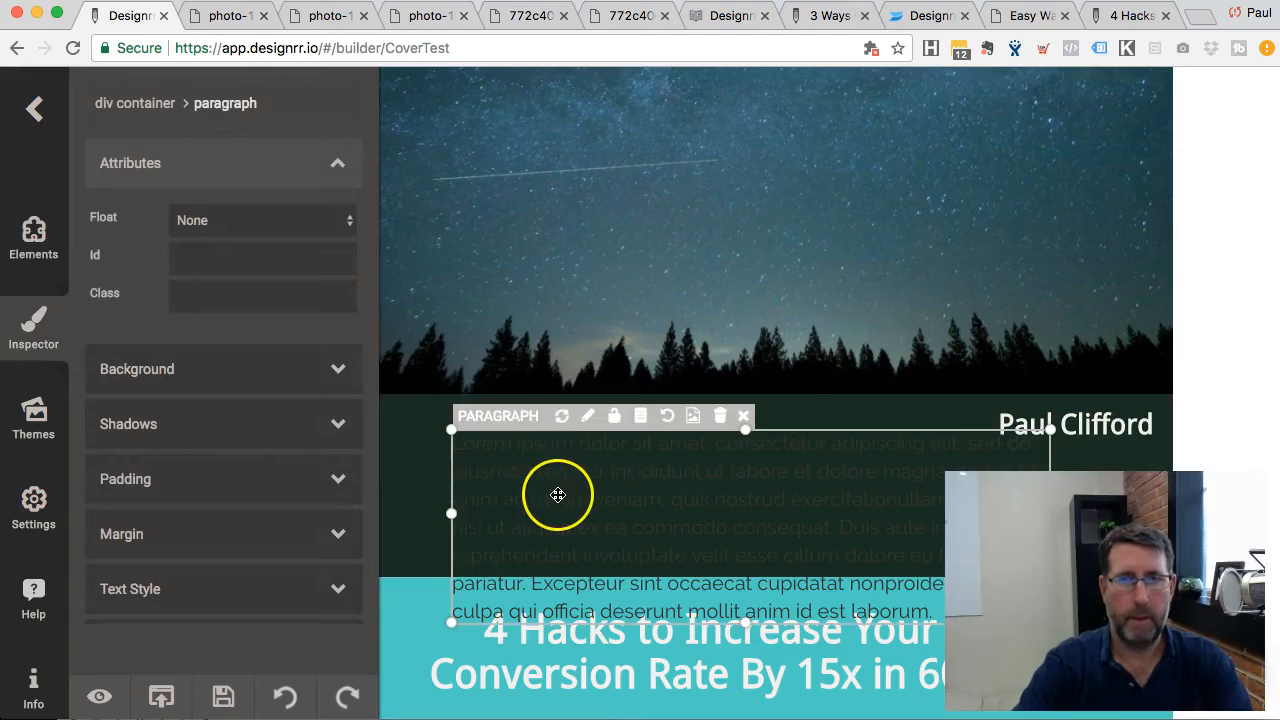
{"action": "double_click", "coordinate": [558, 495]}
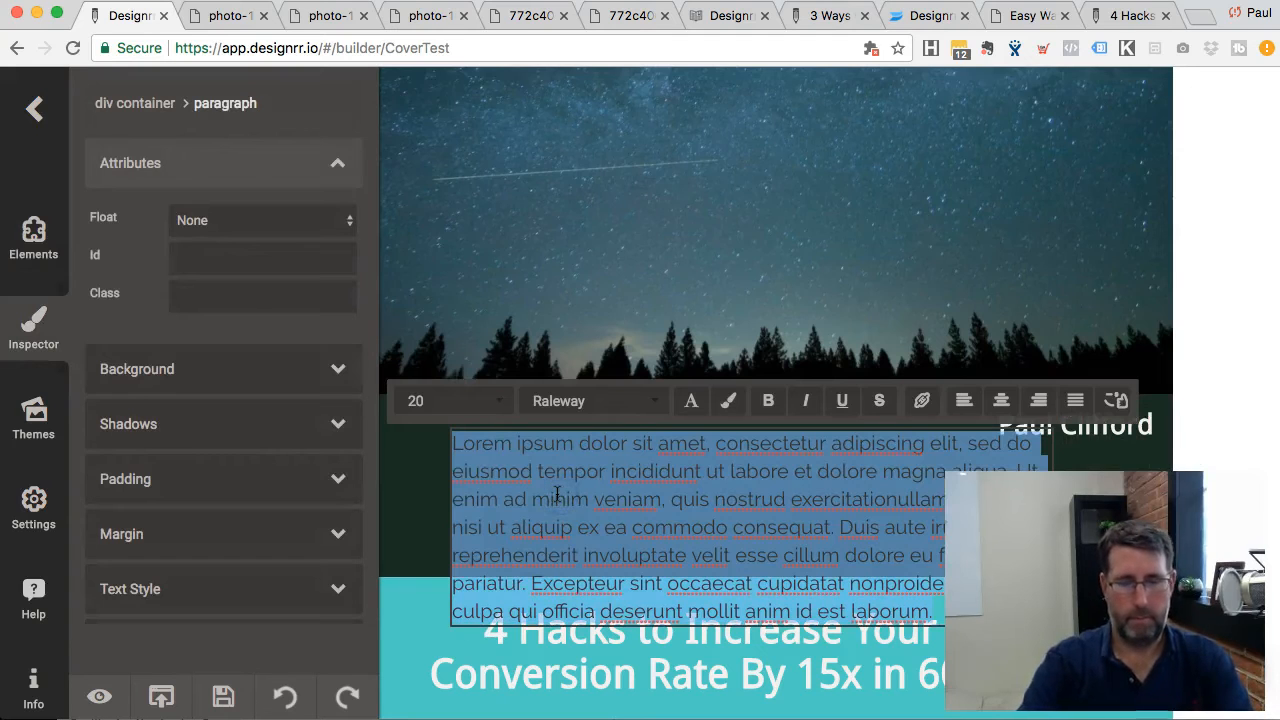
{"action": "key", "text": "BackSpace"}
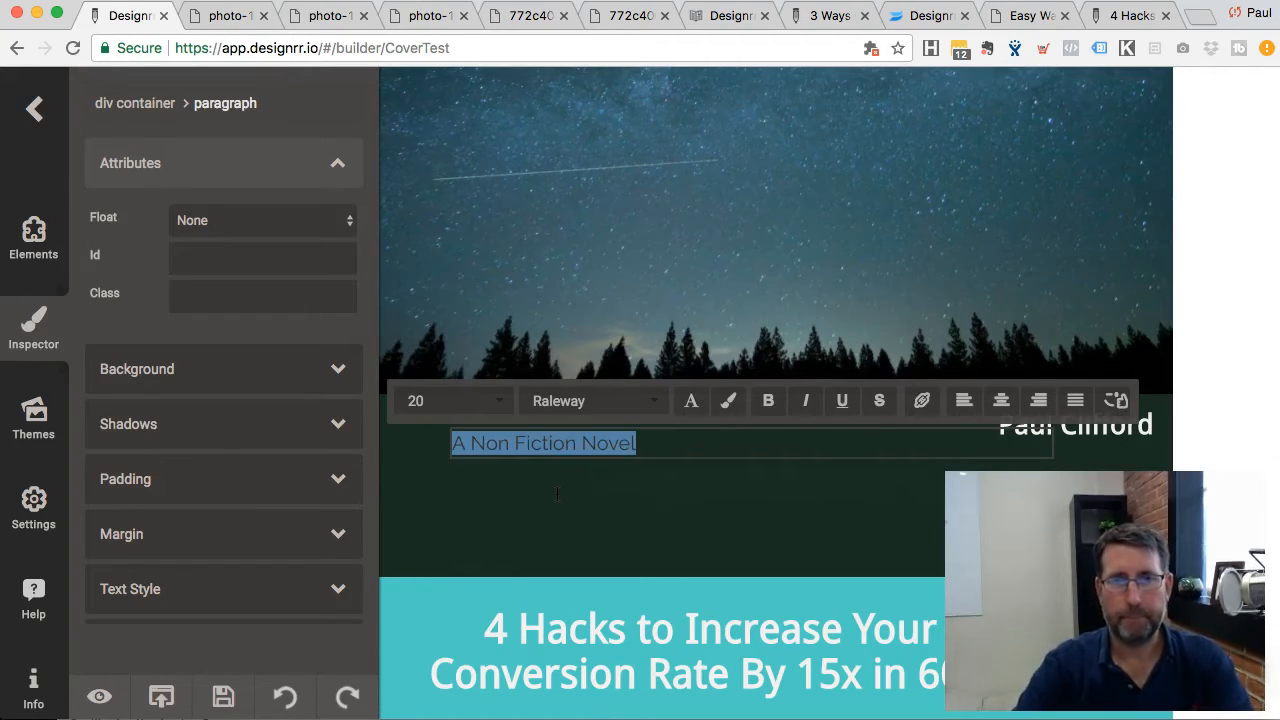
Step: Set the text colour of "A Non Fiction Novel" to light grey rgb(236, 236, 236)
{"action": "left_click", "coordinate": [691, 400]}
{"action": "left_click", "coordinate": [30, 471]}
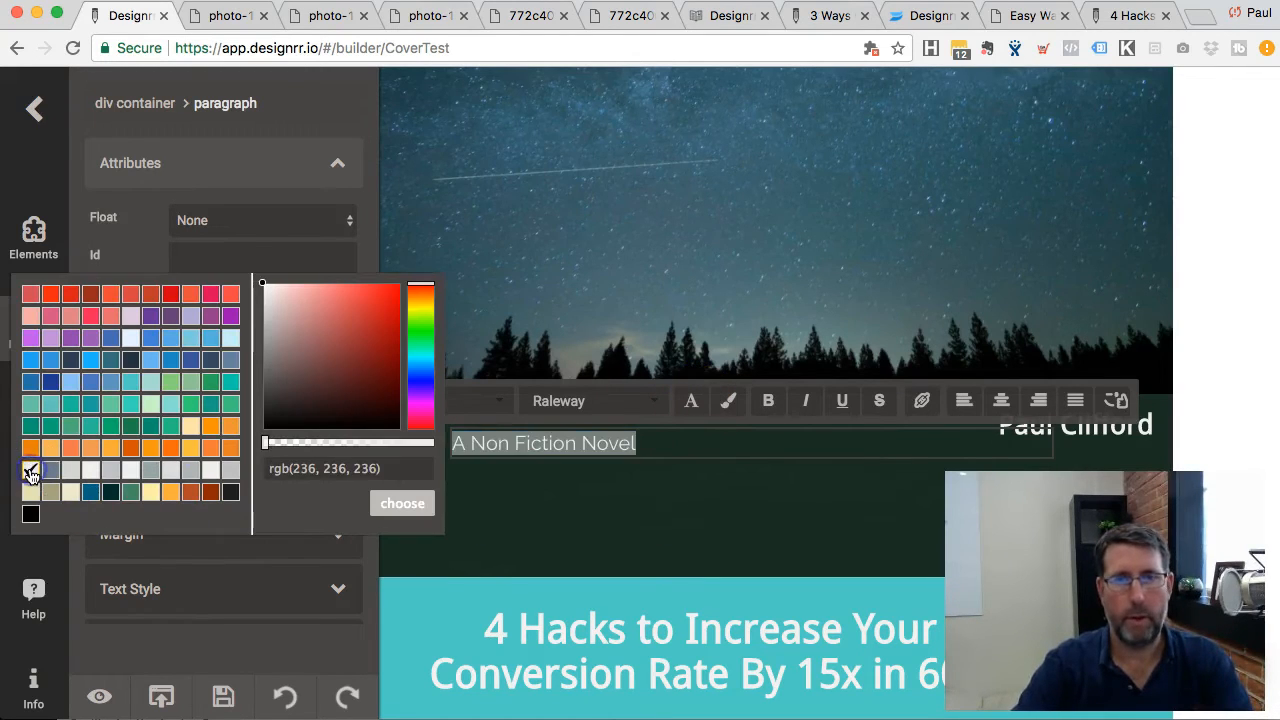
{"action": "left_click", "coordinate": [399, 505]}
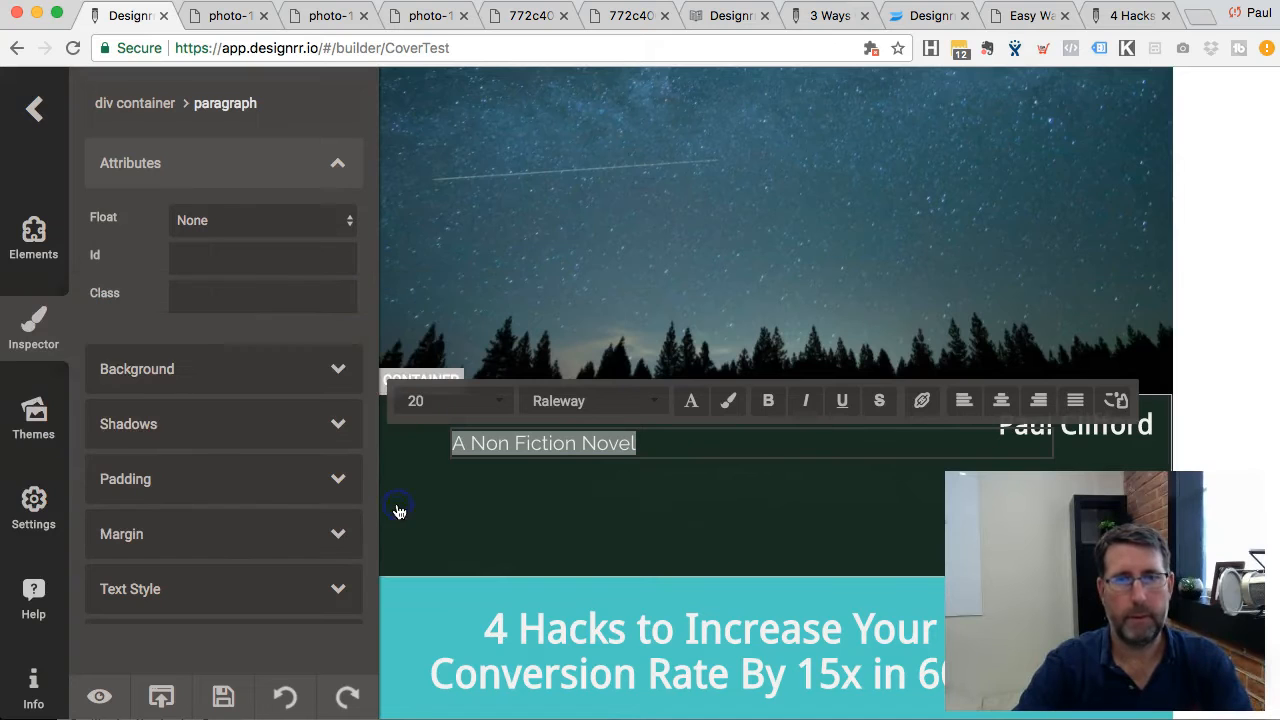
{"action": "left_click", "coordinate": [685, 505]}
Step: Move the "A Non Fiction Novel" paragraph directly below the author name, lined up with its right end
{"action": "left_click", "coordinate": [655, 443]}
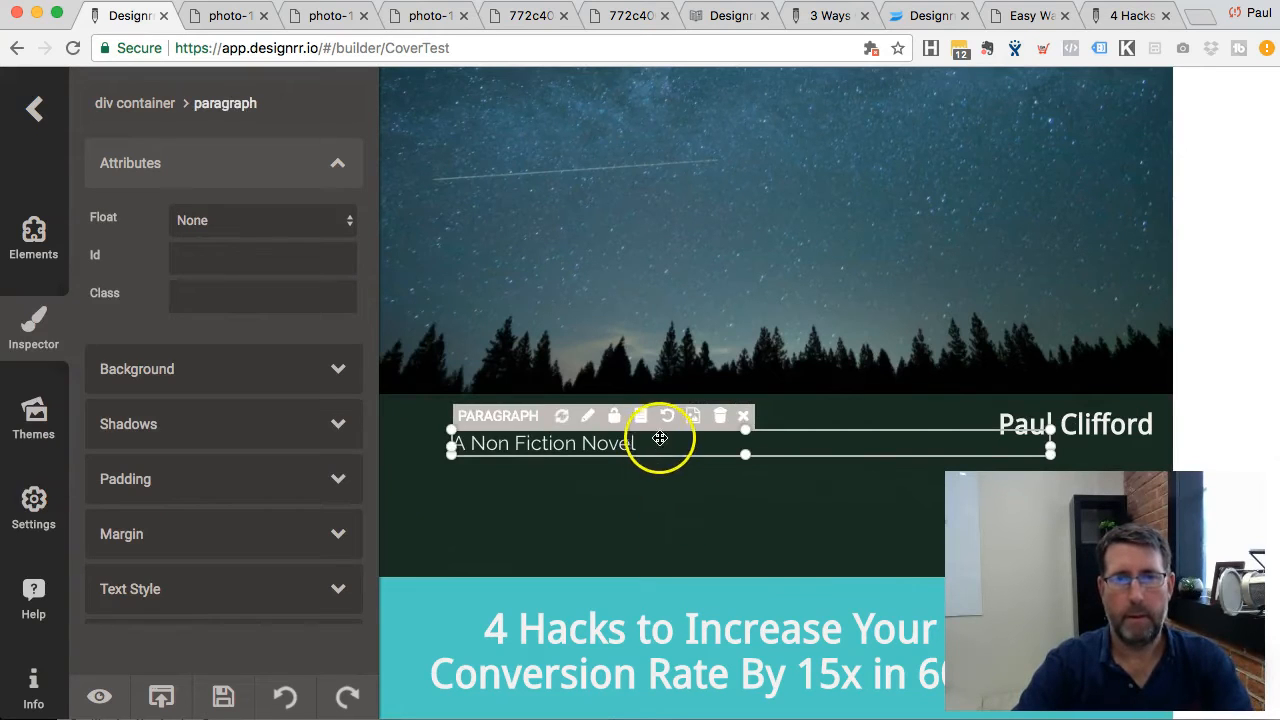
{"action": "left_click_drag", "start_coordinate": [680, 443], "coordinate": [1197, 458]}
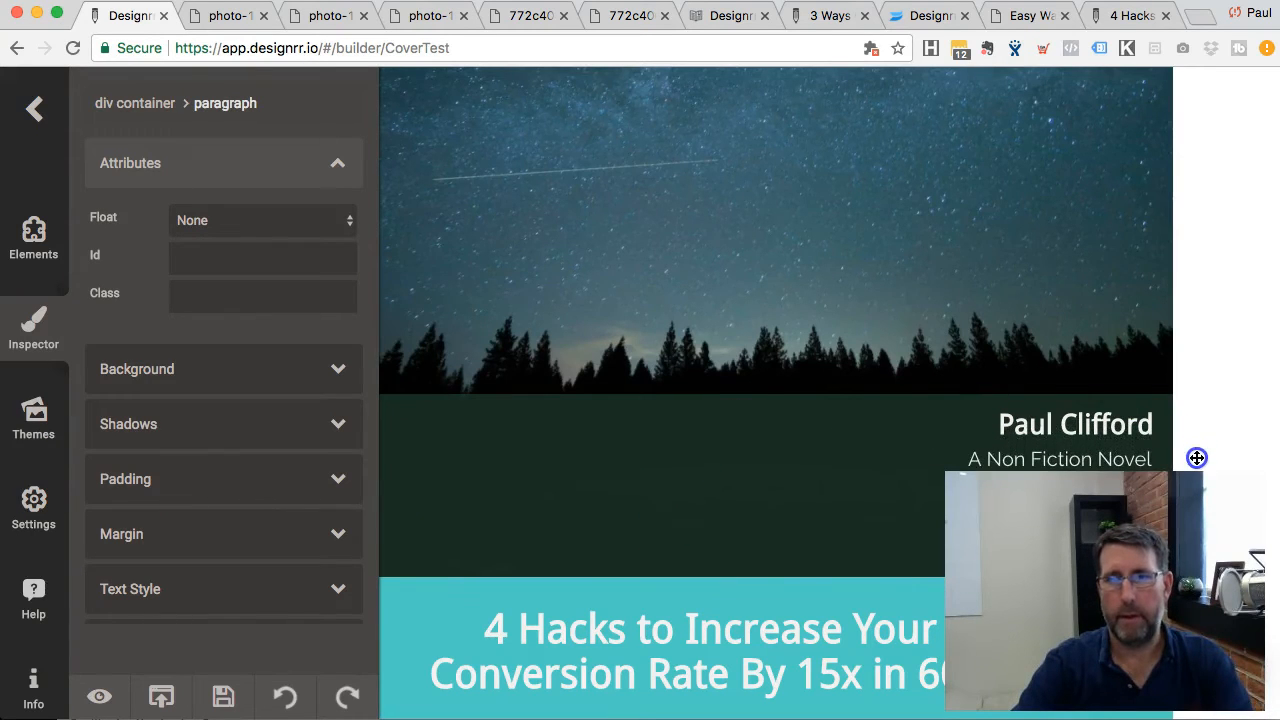
{"action": "left_click", "coordinate": [1206, 366]}
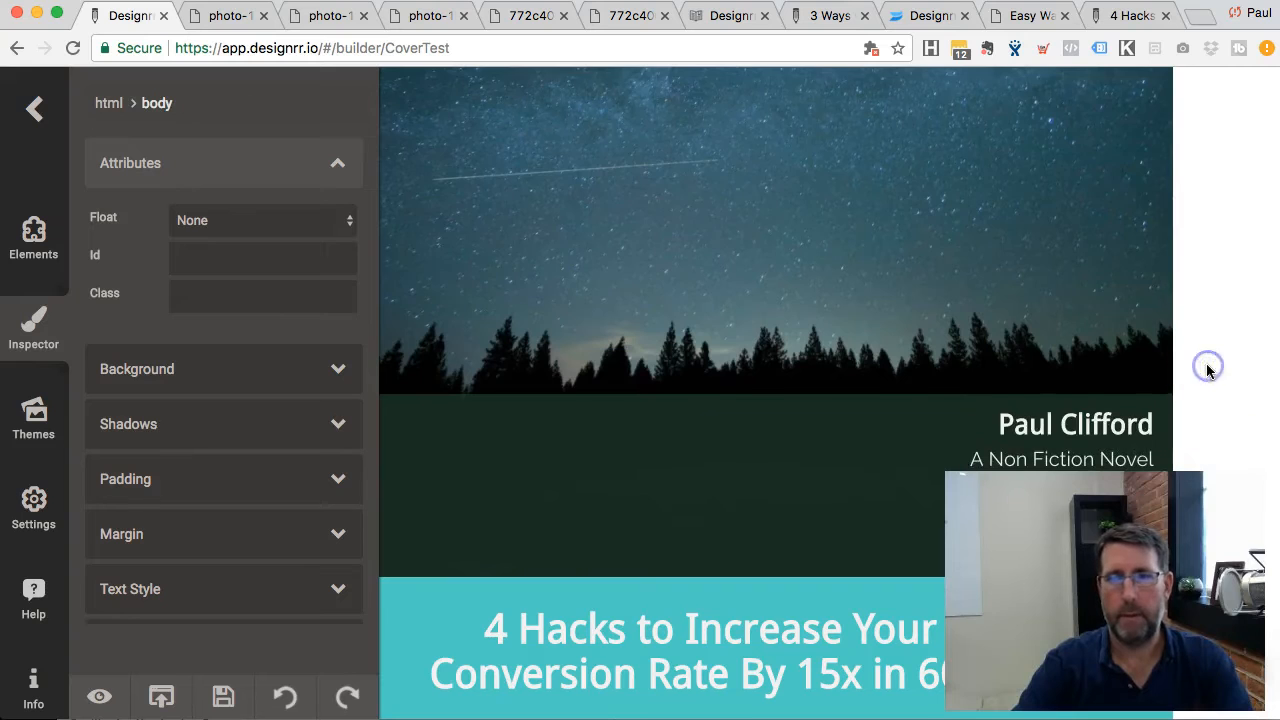
Step: Add a second paragraph element to the author bar and replace its placeholder text with "Copyright You Know Who"
{"action": "scroll", "coordinate": [1080, 375], "scroll_direction": "down", "scroll_amount": 3}
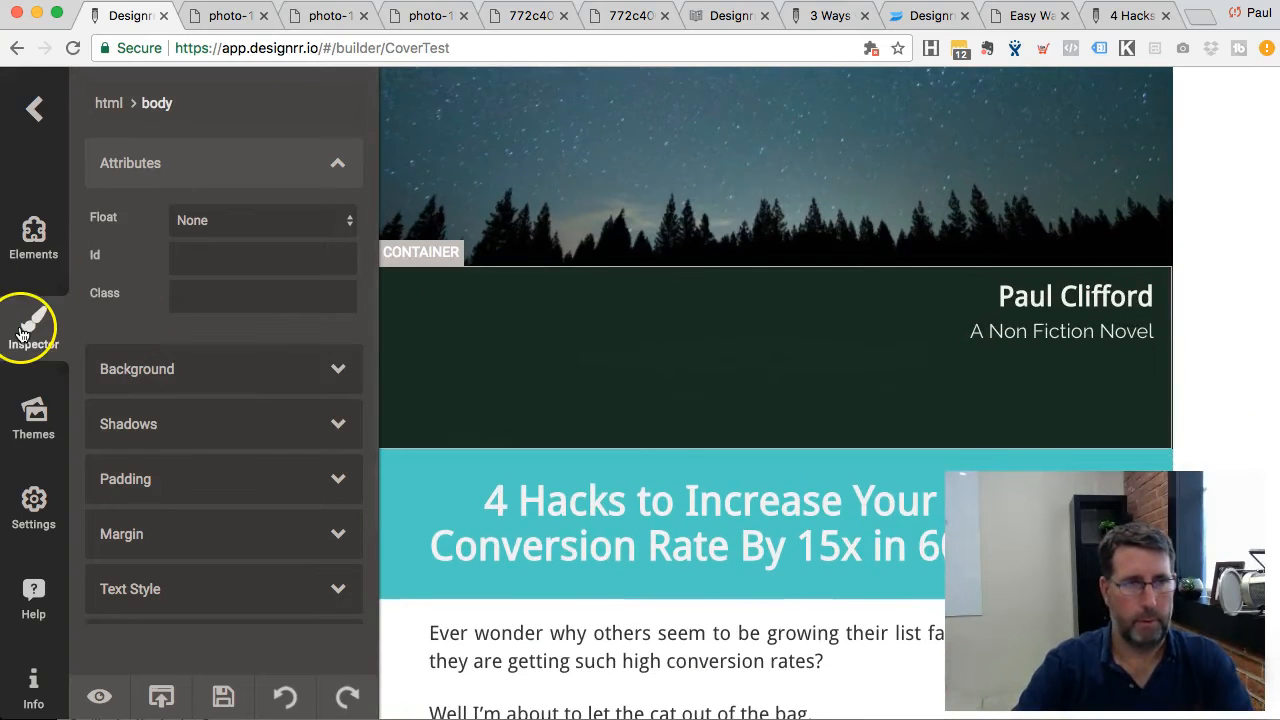
{"action": "left_click", "coordinate": [34, 234]}
{"action": "left_click_drag", "start_coordinate": [318, 425], "coordinate": [496, 420]}
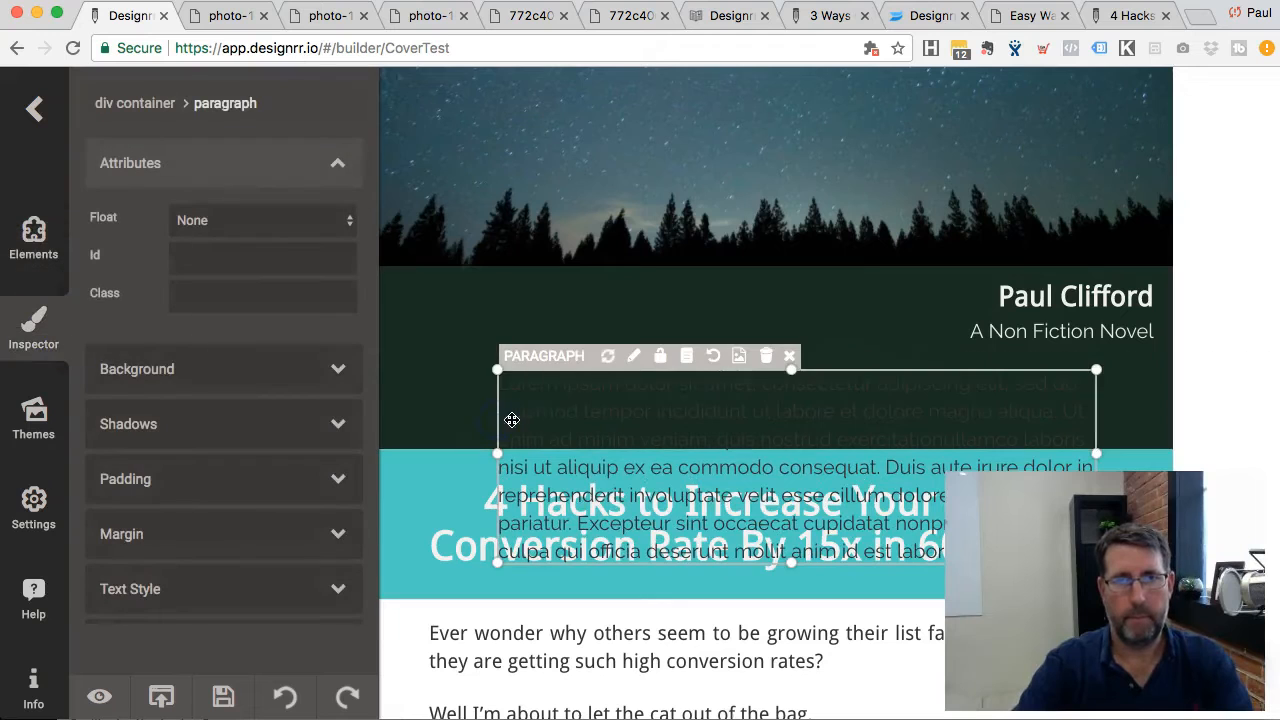
{"action": "triple_click", "coordinate": [543, 414]}
{"action": "key", "text": "BackSpace"}
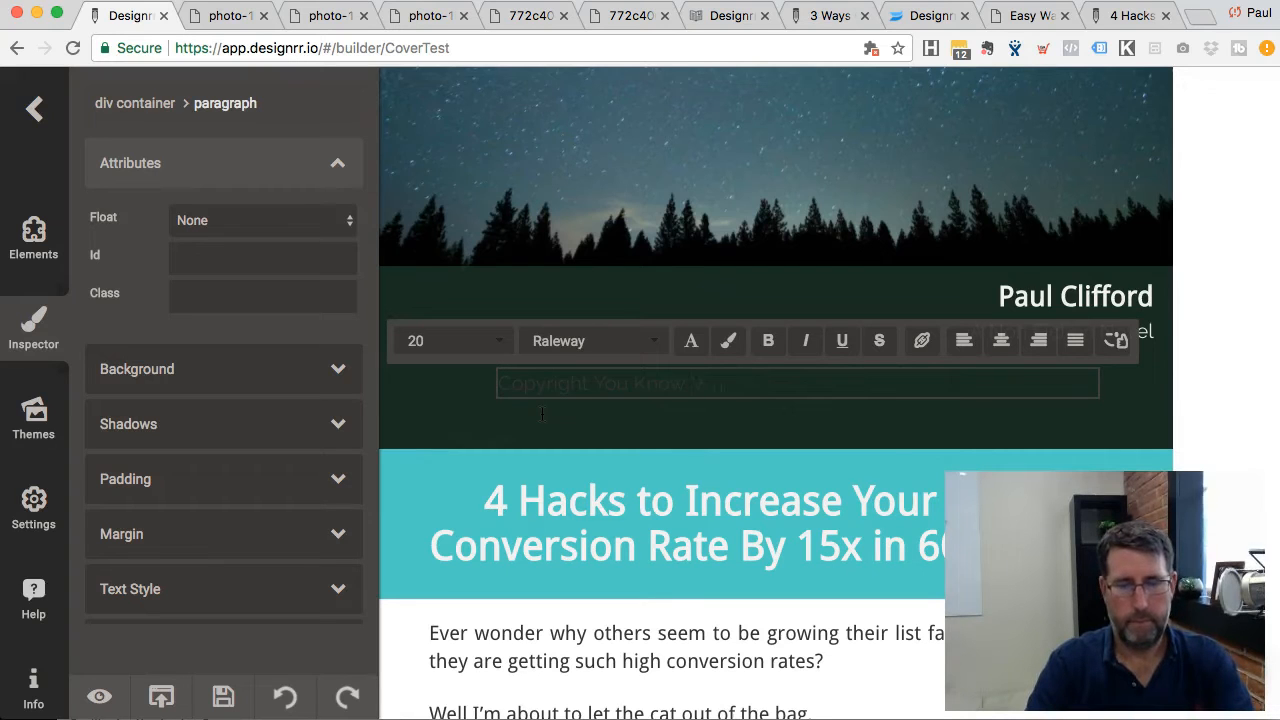
Step: Set the text colour of "Copyright You Know Who" to light grey rgb(236, 236, 236)
{"action": "triple_click", "coordinate": [541, 414]}
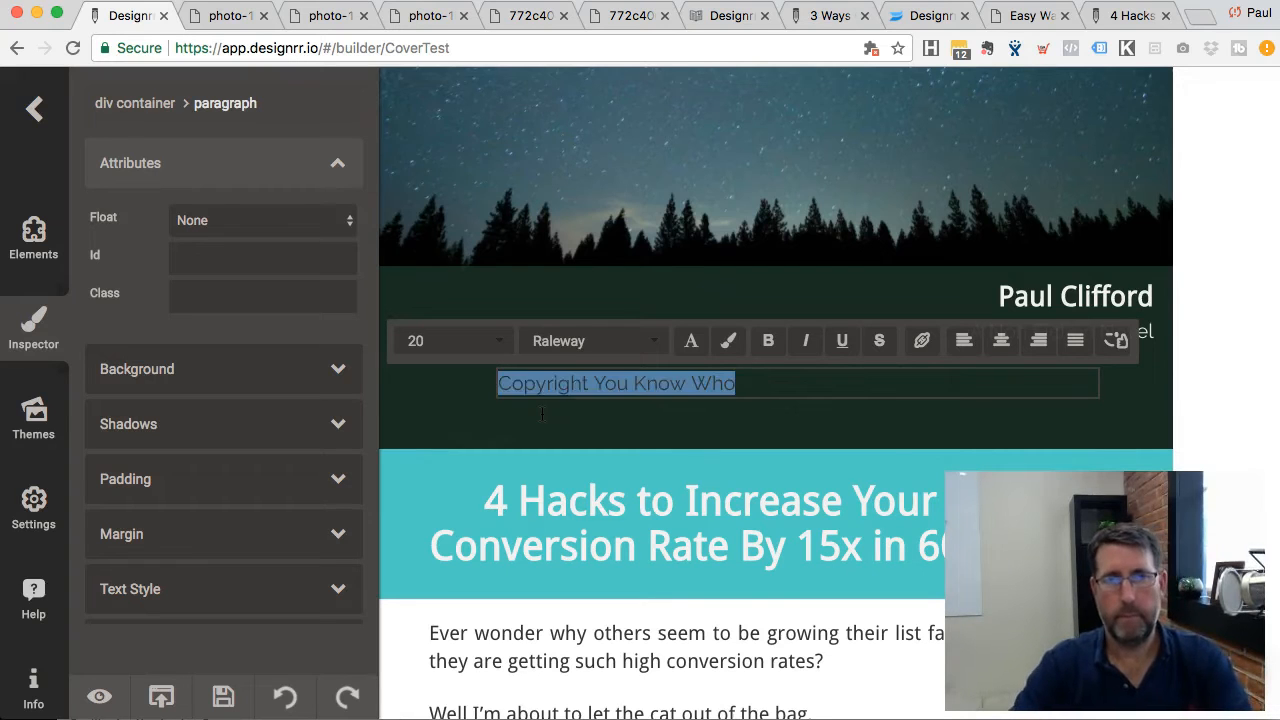
{"action": "left_click", "coordinate": [692, 343]}
{"action": "left_click", "coordinate": [30, 410]}
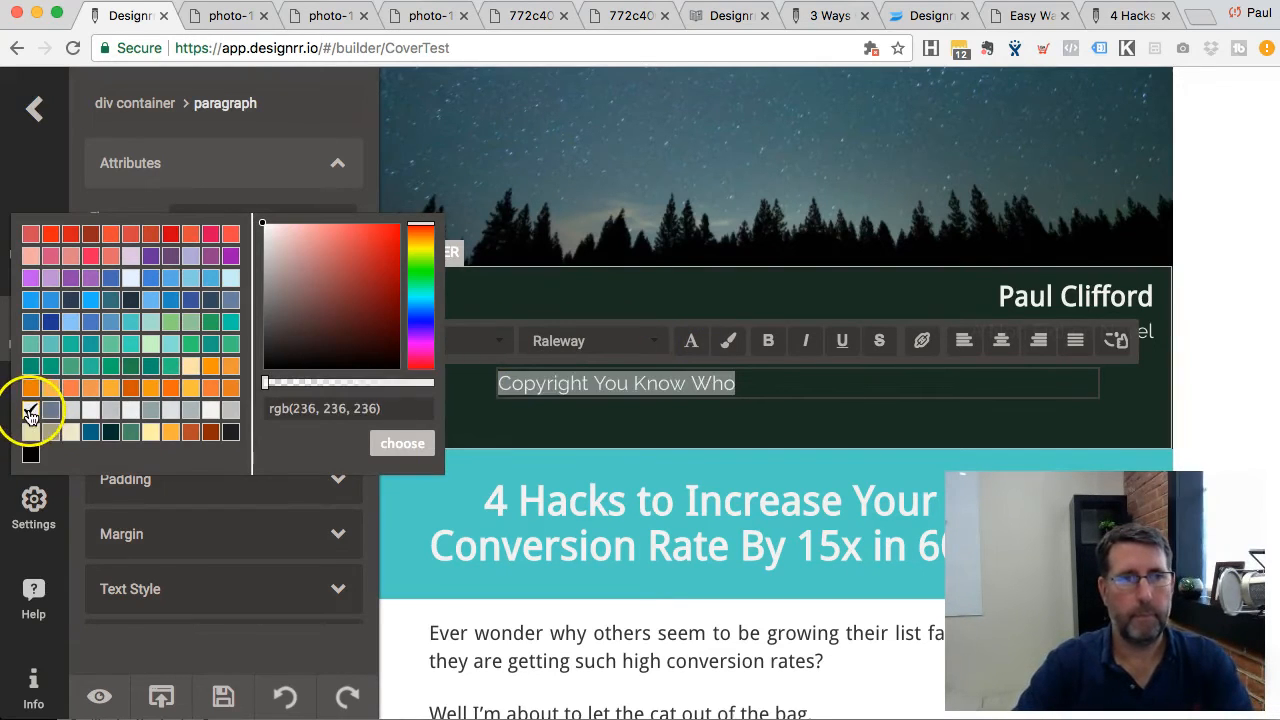
{"action": "left_click", "coordinate": [402, 445]}
{"action": "left_click", "coordinate": [490, 423]}
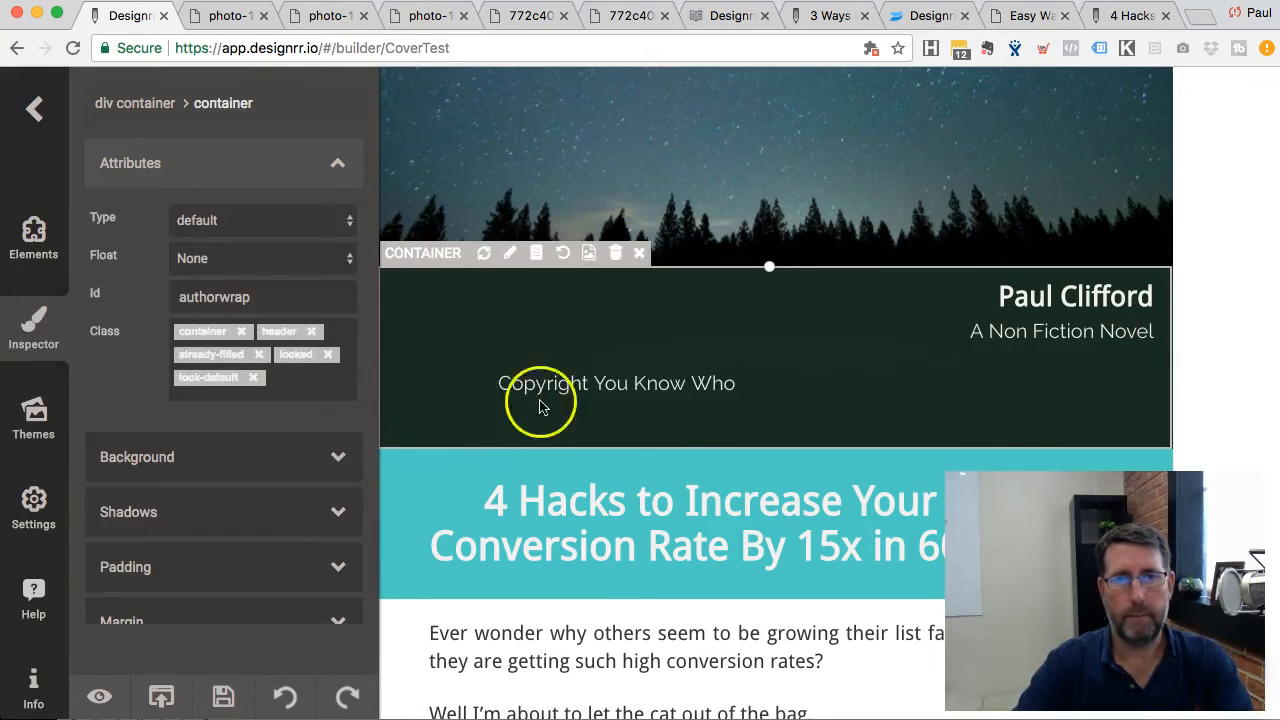
Step: Move the "Copyright You Know Who" paragraph to the lower right of the author bar and set its font size to 12
{"action": "left_click", "coordinate": [625, 380]}
{"action": "left_click_drag", "start_coordinate": [821, 383], "coordinate": [1240, 408]}
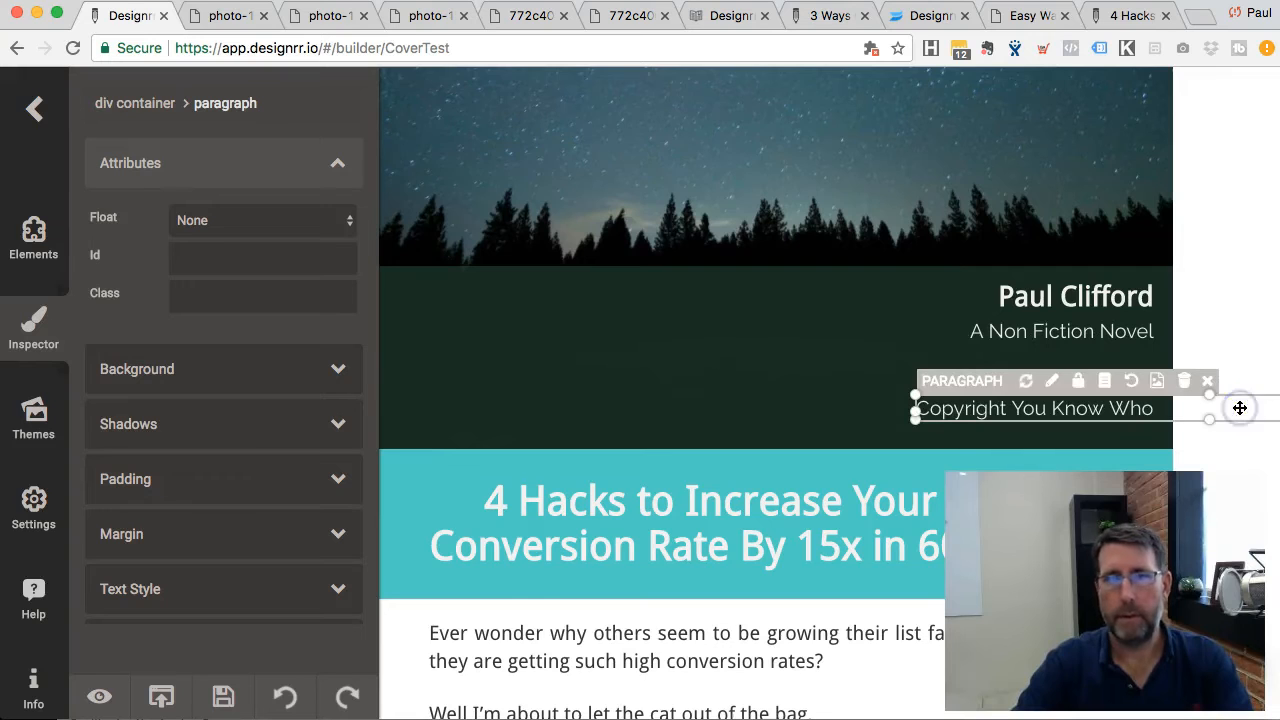
{"action": "double_click", "coordinate": [1138, 409]}
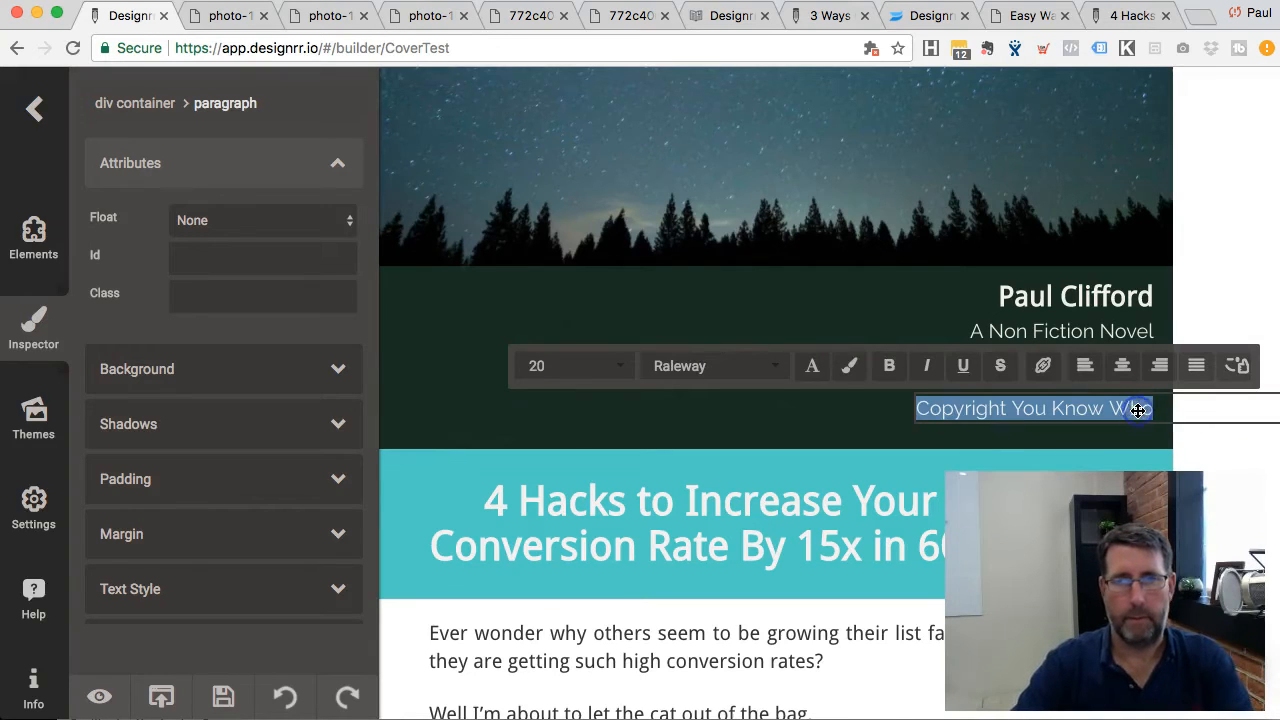
{"action": "left_click", "coordinate": [577, 366]}
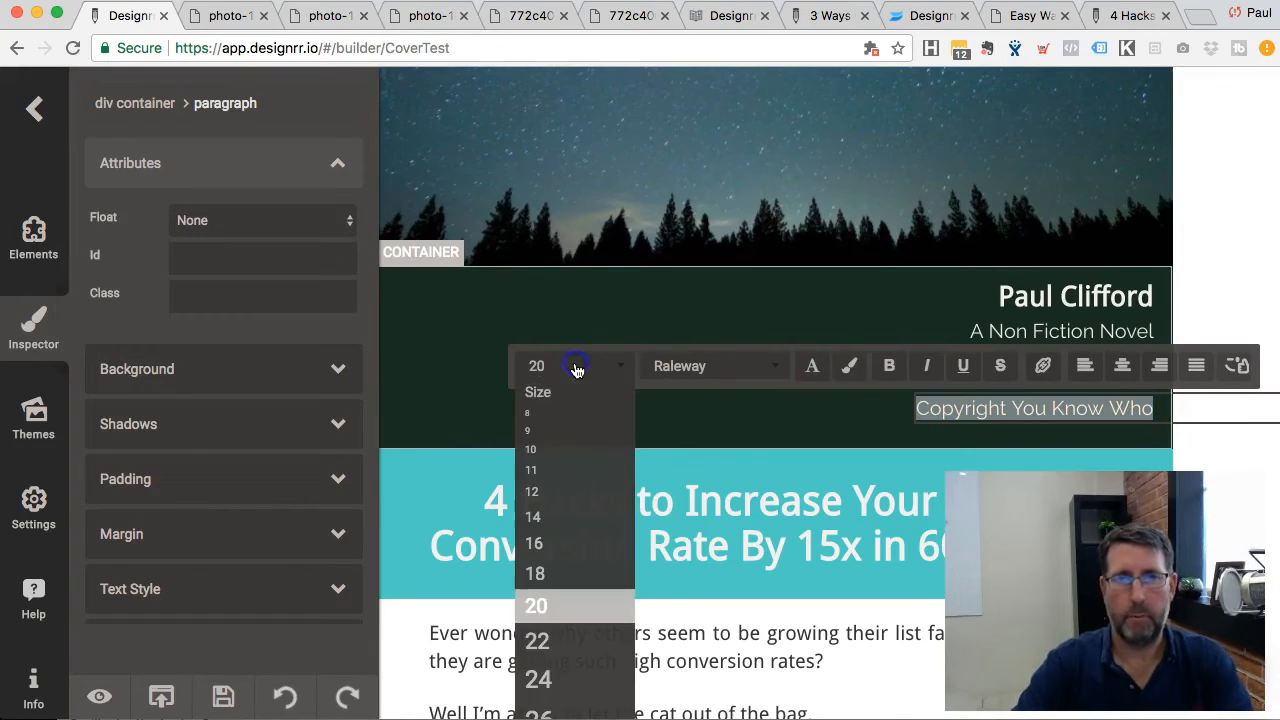
{"action": "left_click", "coordinate": [543, 491]}
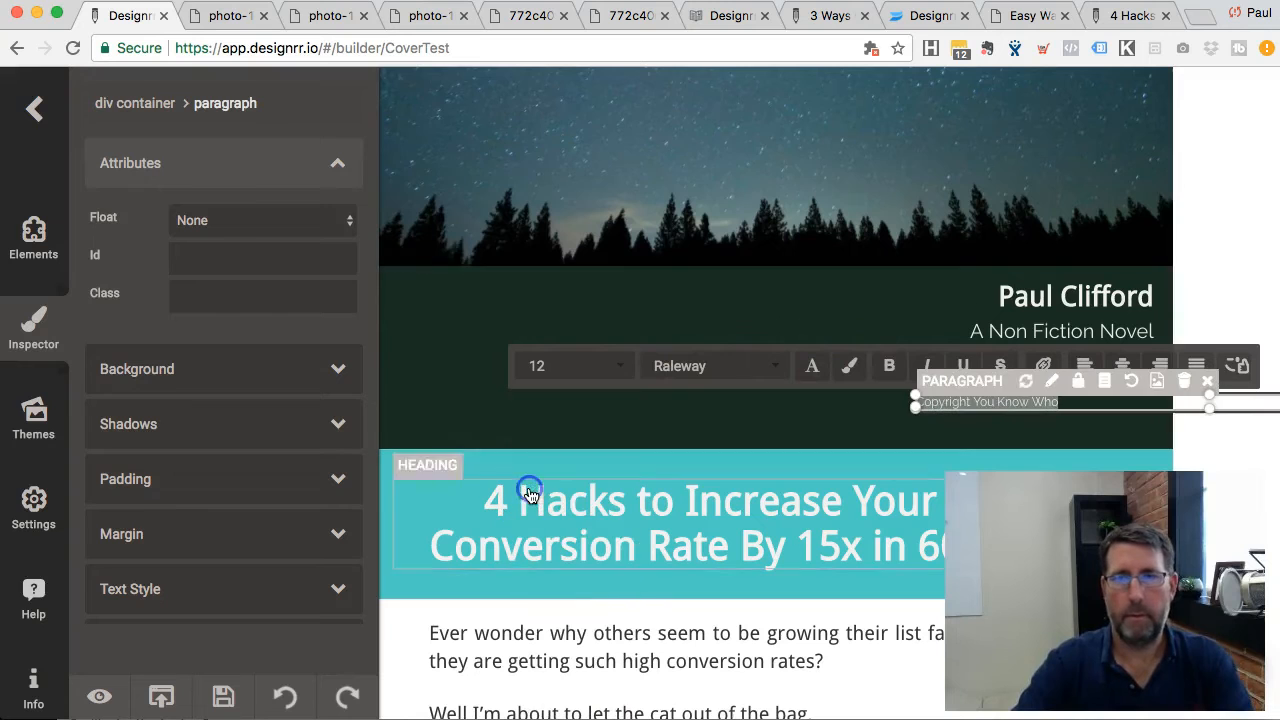
Step: Line up the "Copyright You Know Who" paragraph with the right end of "A Non Fiction Novel" and save the project
{"action": "left_click", "coordinate": [1114, 429]}
{"action": "left_click", "coordinate": [1081, 409]}
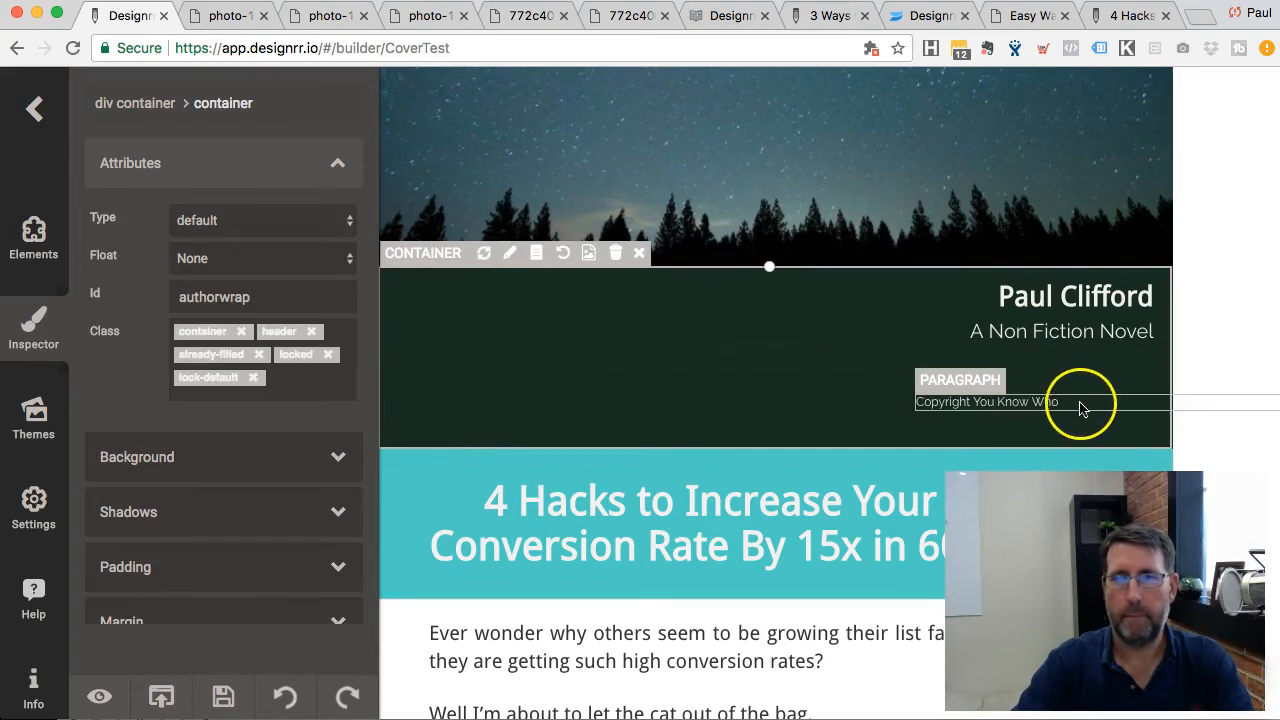
{"action": "left_click_drag", "start_coordinate": [1088, 401], "coordinate": [1180, 403]}
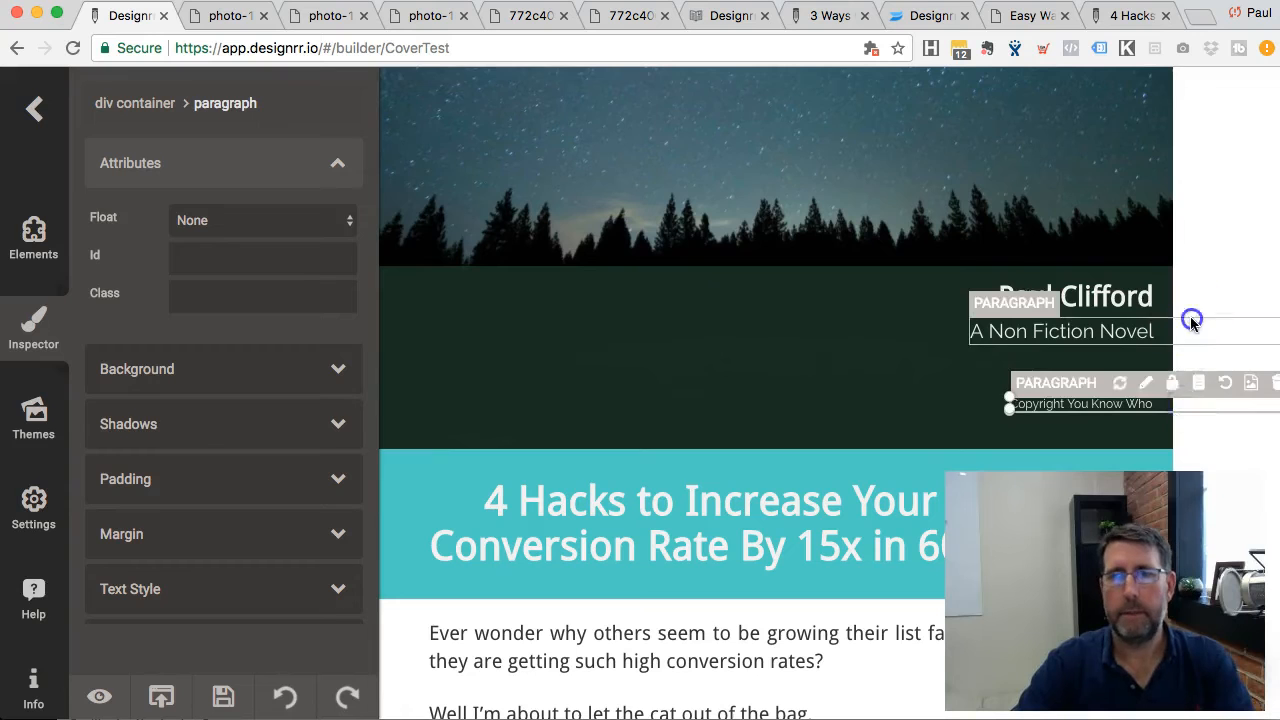
{"action": "left_click", "coordinate": [1120, 209]}
{"action": "left_click", "coordinate": [779, 250]}
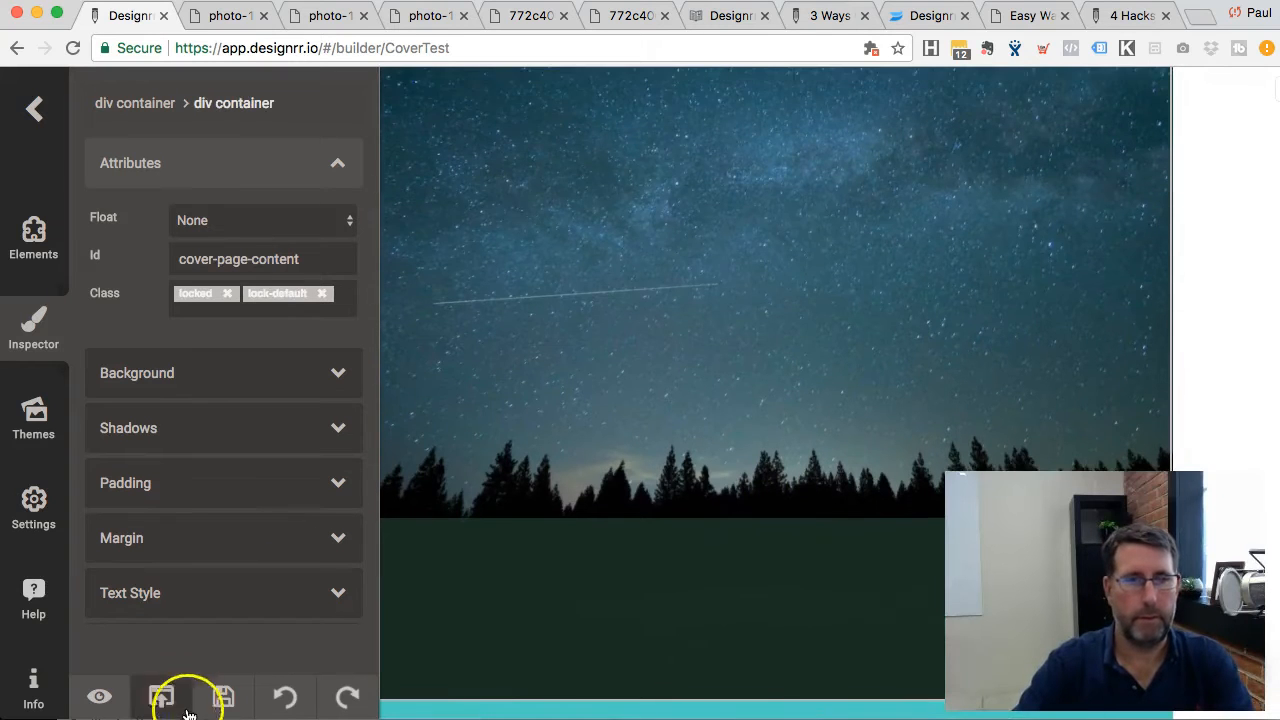
{"action": "left_click", "coordinate": [222, 698]}
Step: Add an image element to the starry sky area of the cover page
{"action": "scroll", "coordinate": [614, 446], "scroll_direction": "up", "scroll_amount": 5}
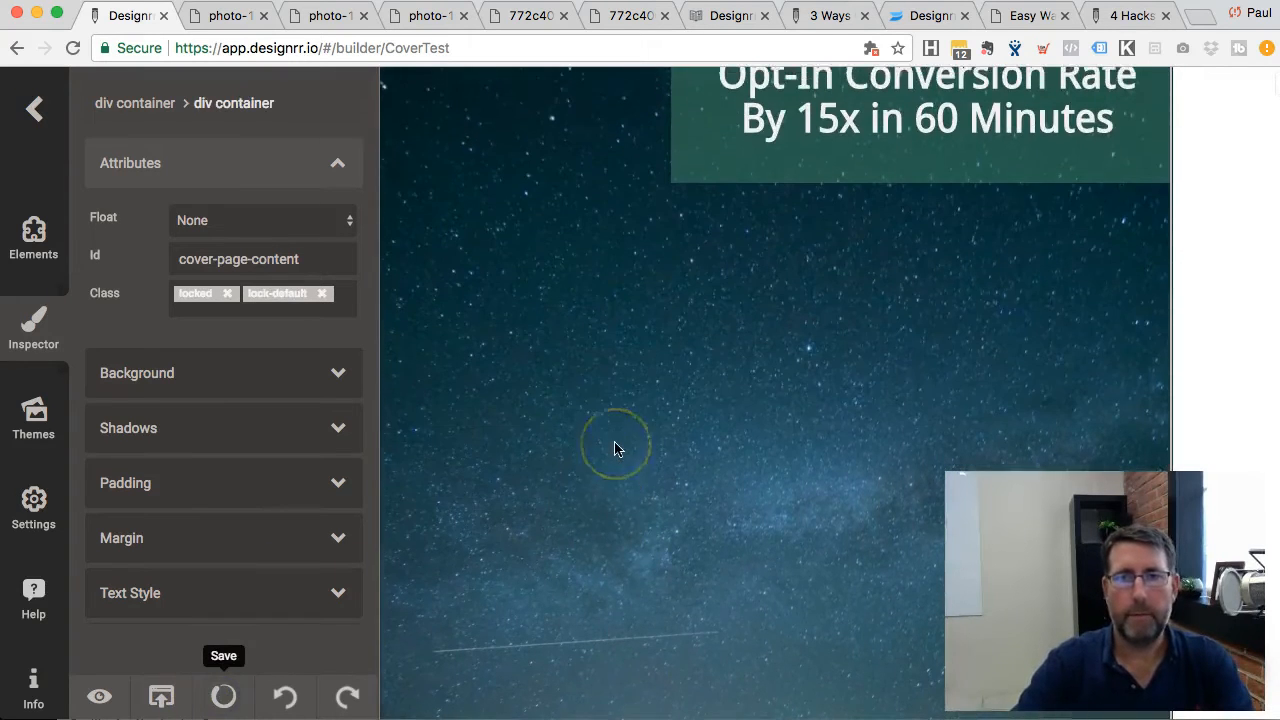
{"action": "scroll", "coordinate": [491, 480], "scroll_direction": "down", "scroll_amount": 1}
{"action": "scroll", "coordinate": [491, 480], "scroll_direction": "down", "scroll_amount": 5}
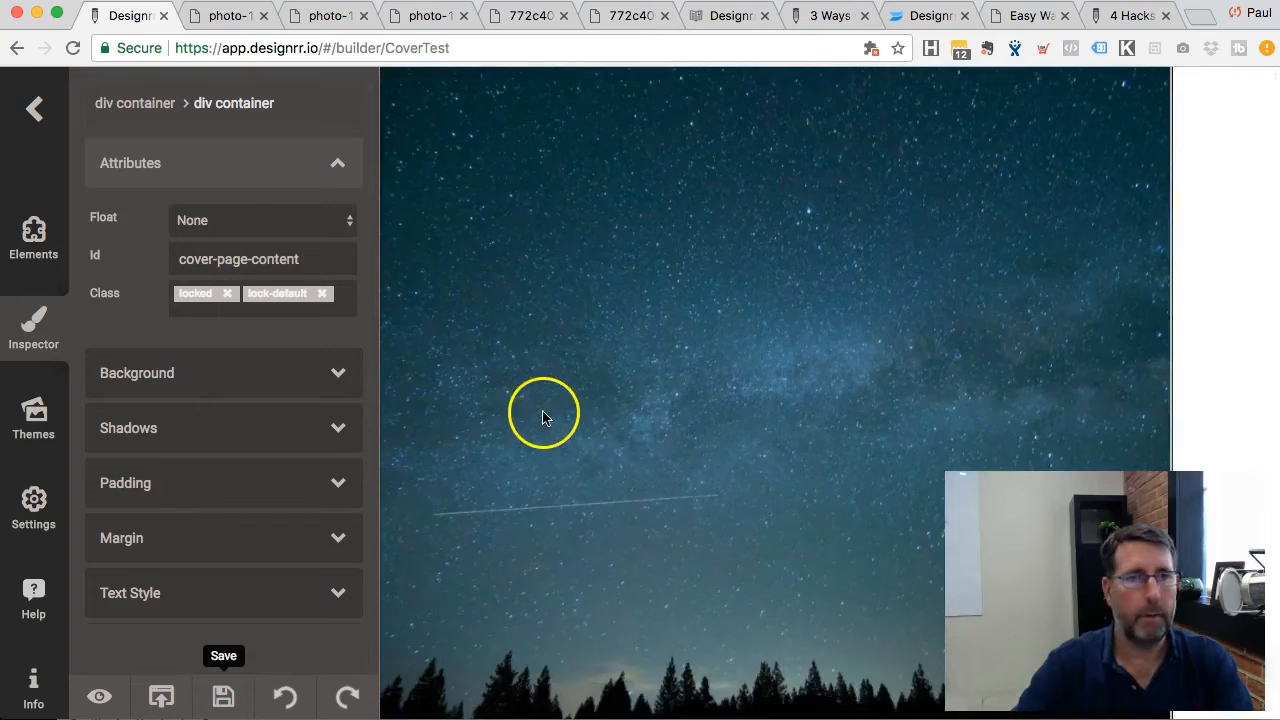
{"action": "scroll", "coordinate": [543, 417], "scroll_direction": "down", "scroll_amount": 1}
{"action": "left_click", "coordinate": [35, 250]}
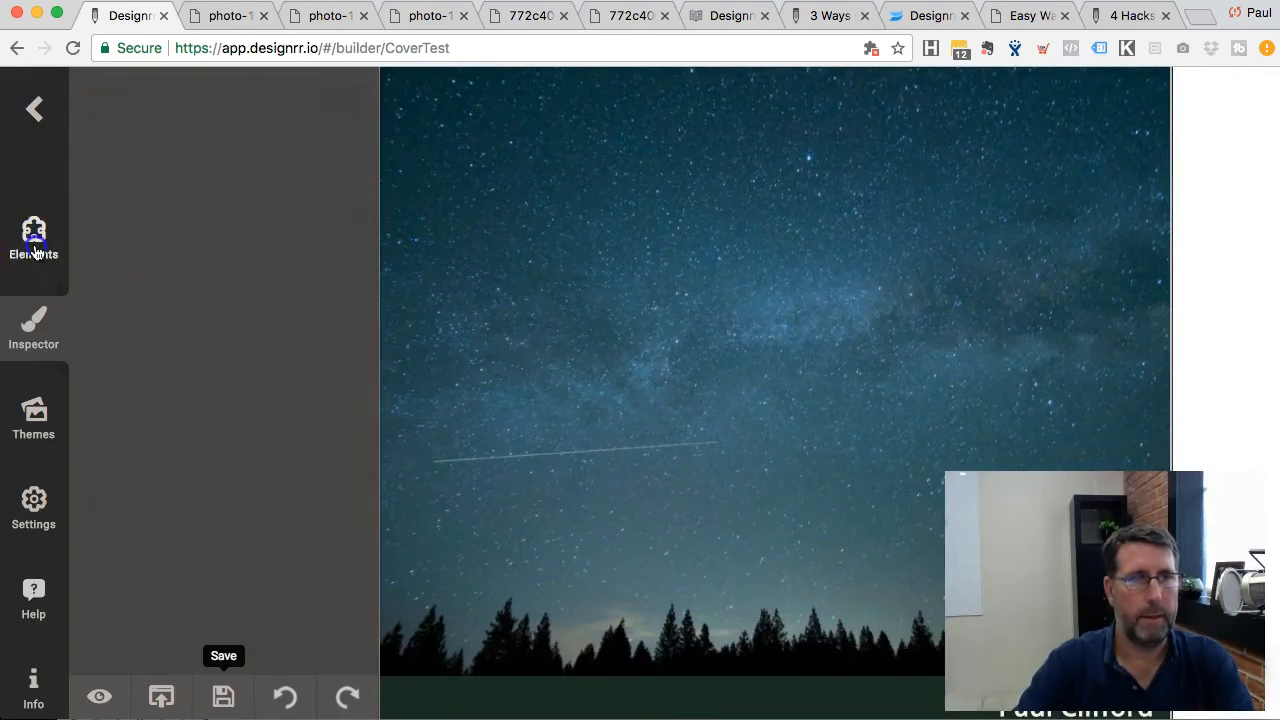
{"action": "left_click", "coordinate": [152, 276]}
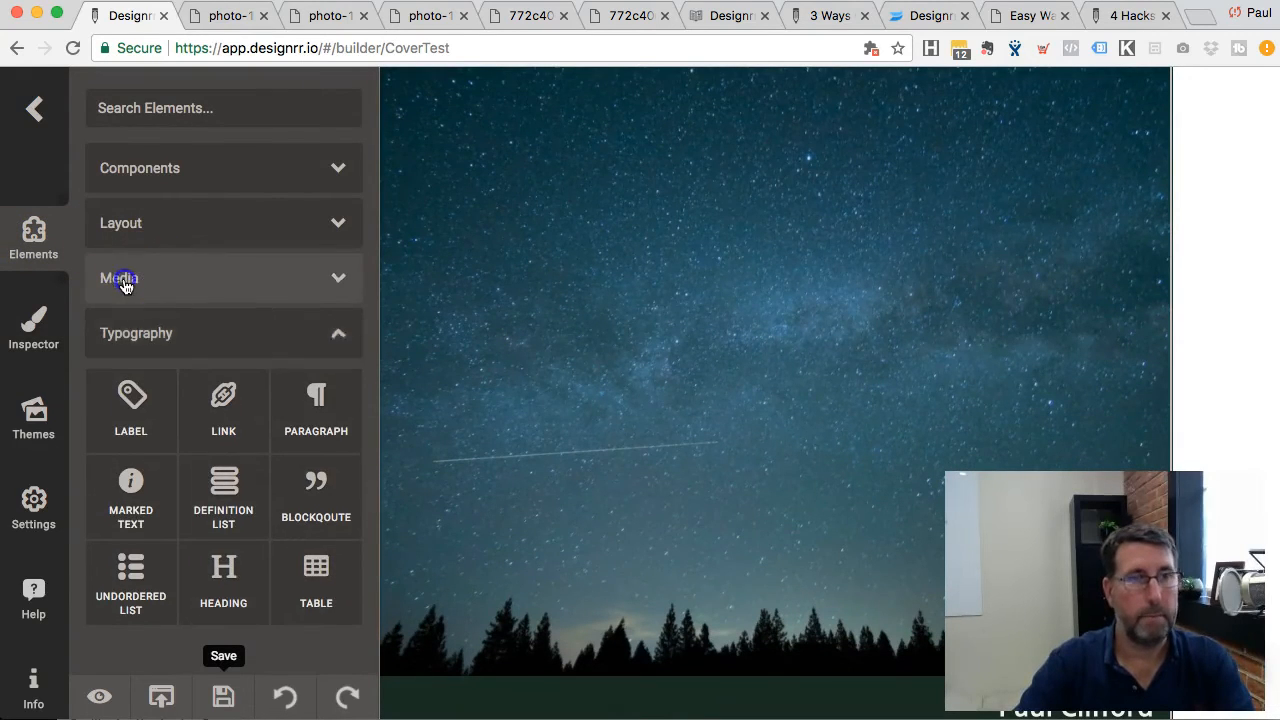
{"action": "left_click_drag", "start_coordinate": [132, 330], "coordinate": [611, 316]}
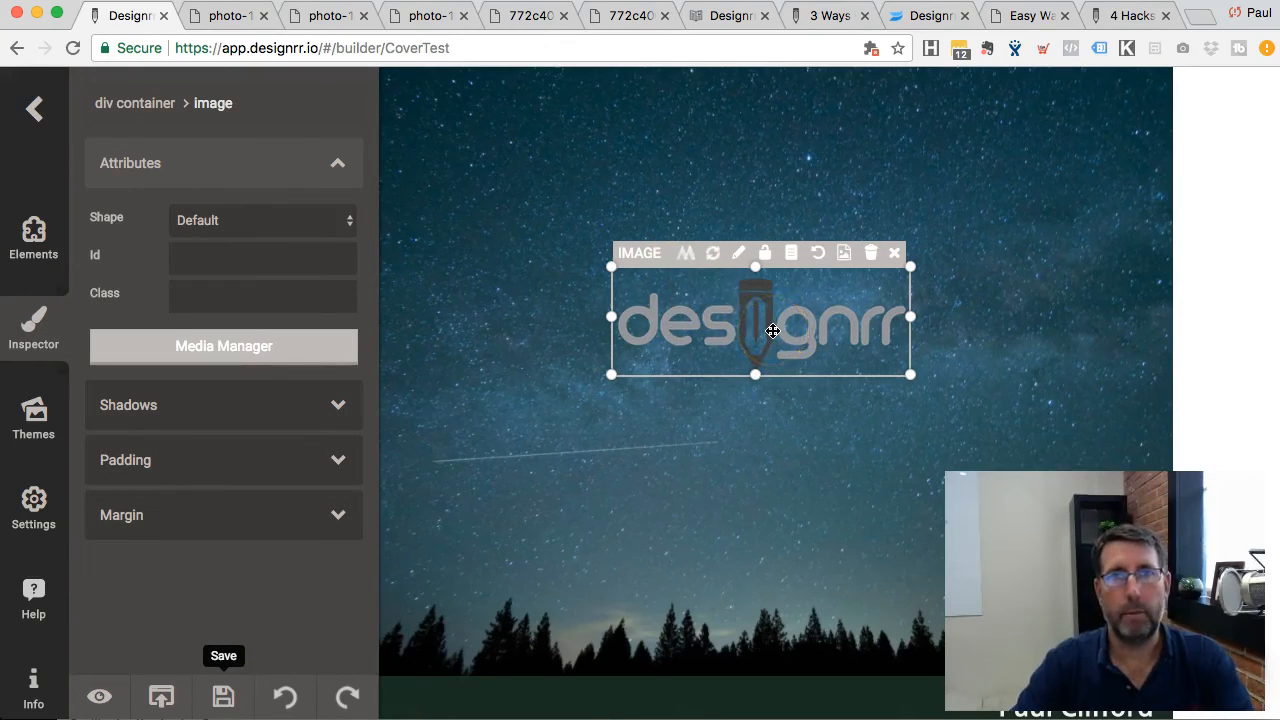
Step: Upload designrr-logo-med.jpeg to the Media Manager and use it as the picture of the new image element
{"action": "left_click", "coordinate": [688, 254]}
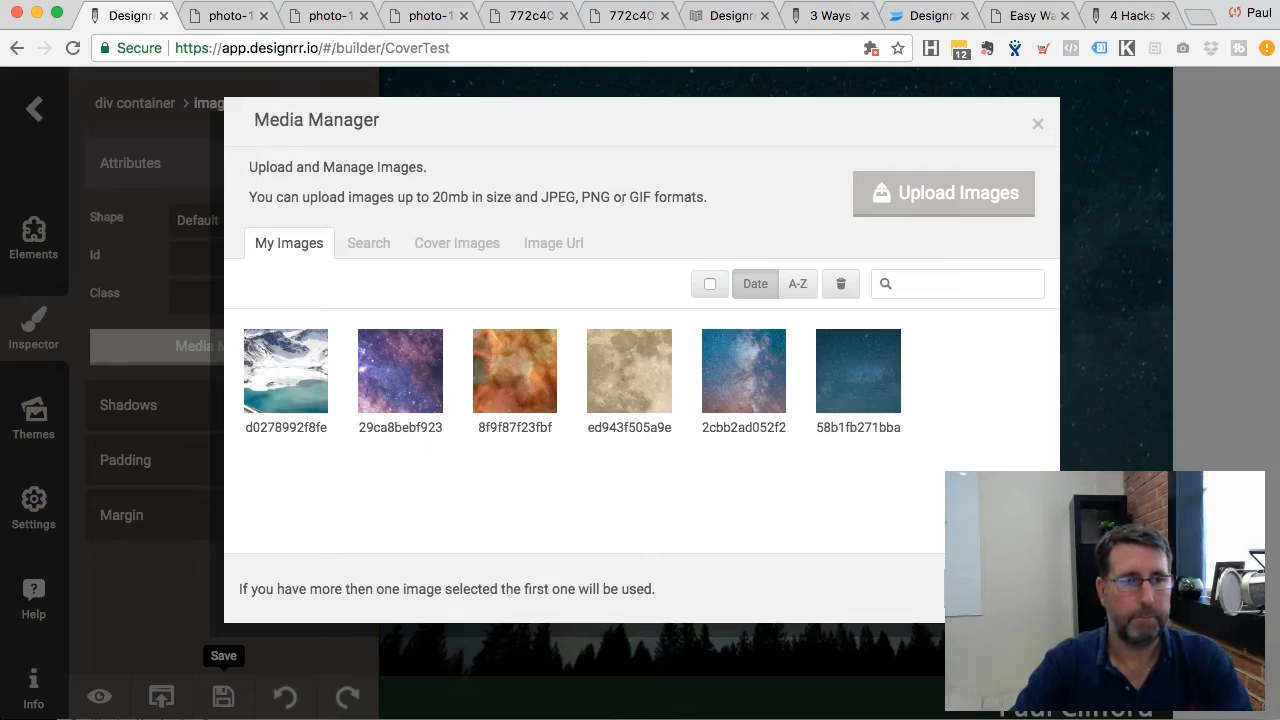
{"action": "left_click", "coordinate": [1013, 199]}
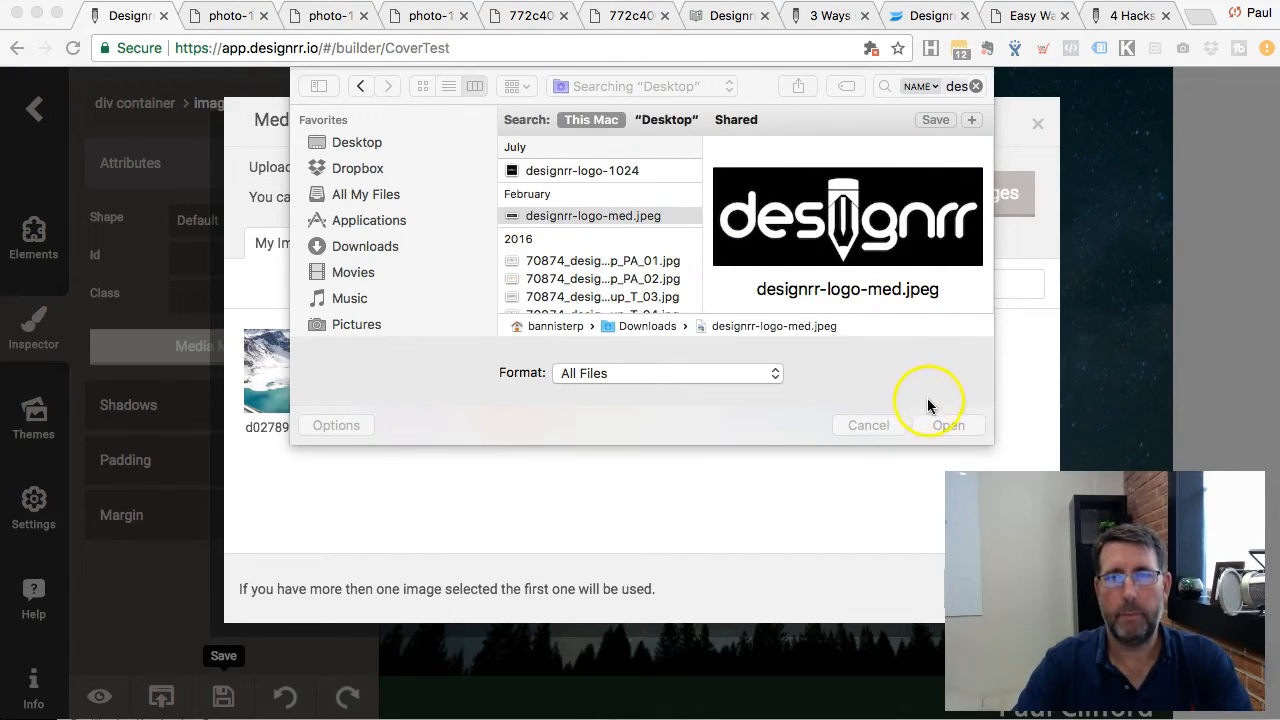
{"action": "left_click", "coordinate": [619, 215]}
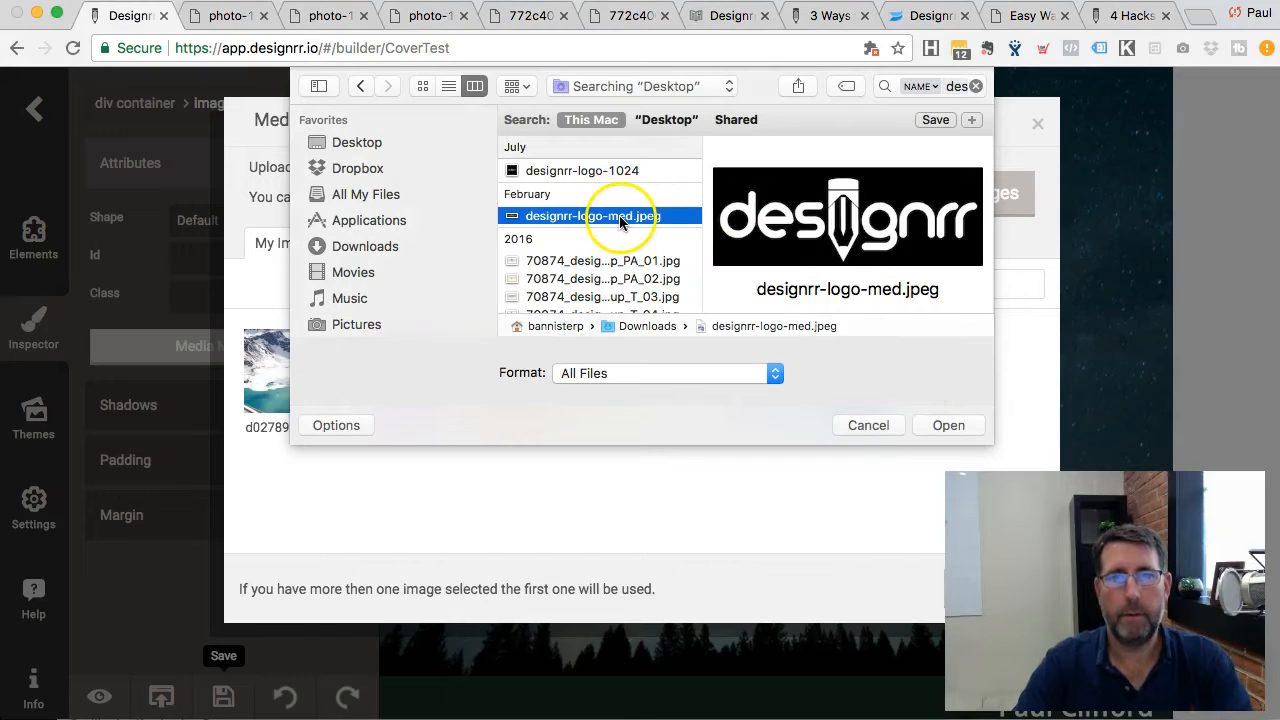
{"action": "left_click", "coordinate": [949, 426]}
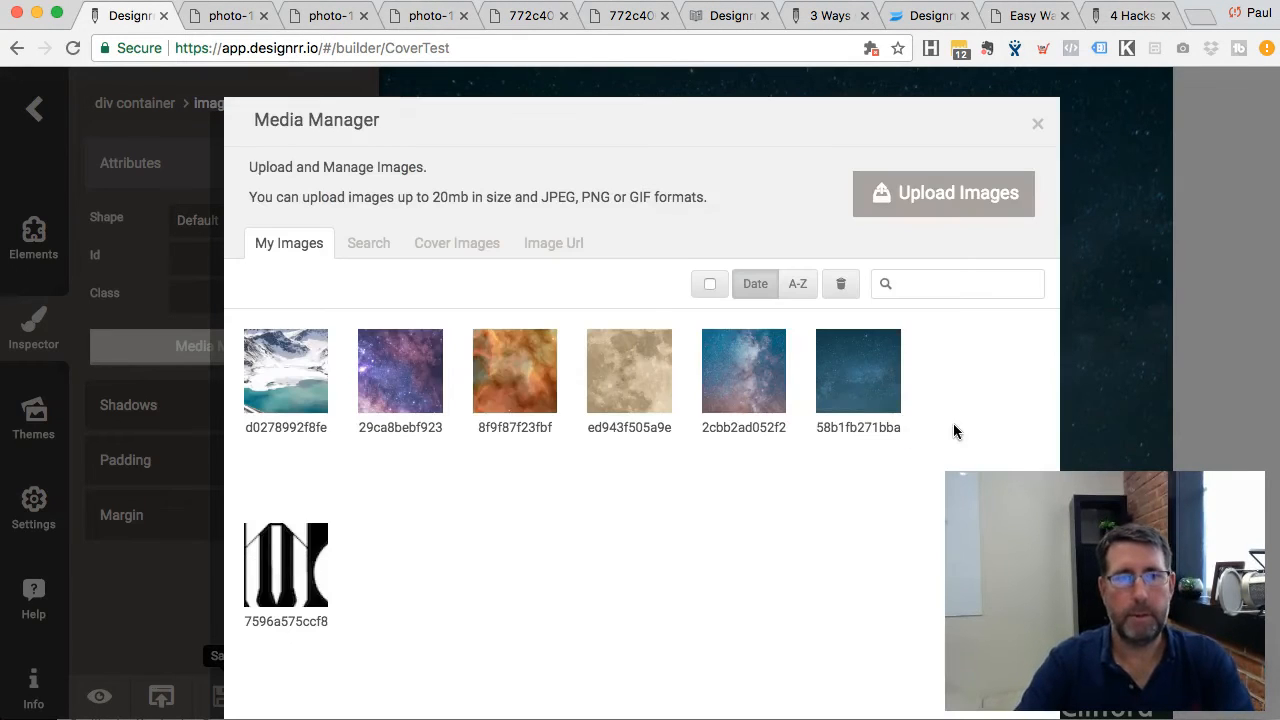
{"action": "left_click", "coordinate": [299, 582]}
{"action": "scroll", "coordinate": [557, 515], "scroll_direction": "down", "scroll_amount": 3}
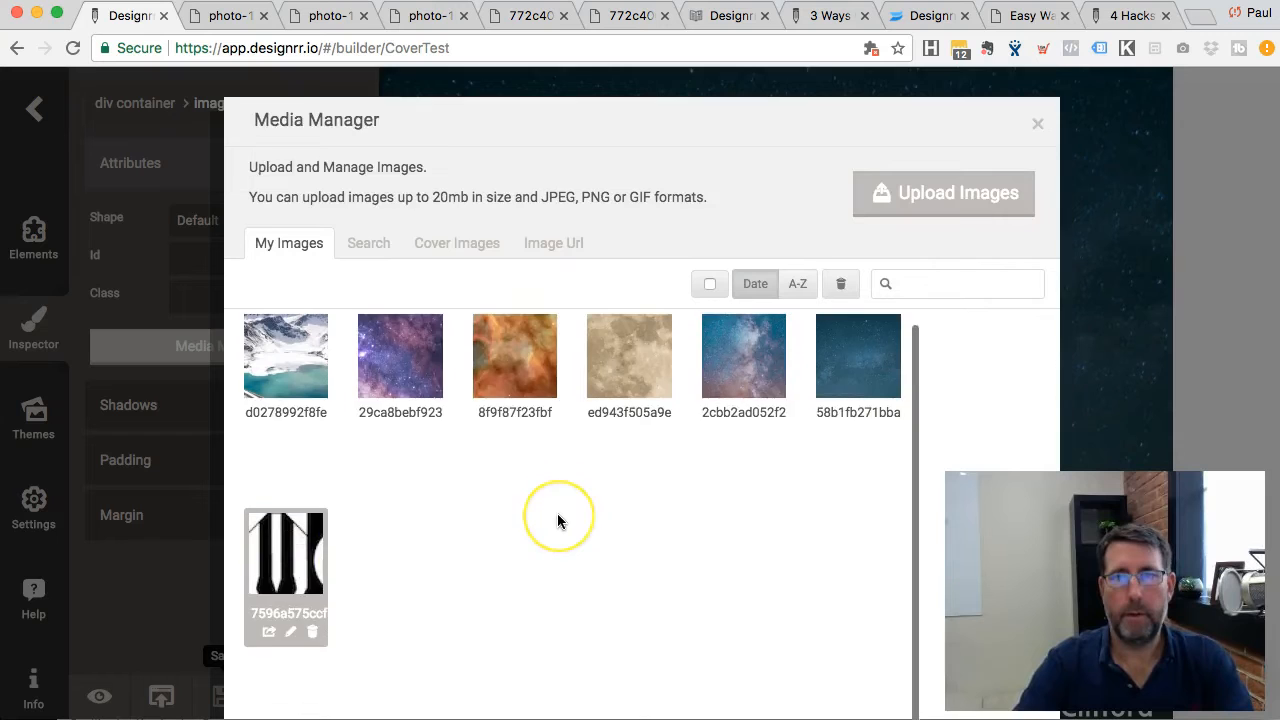
{"action": "left_click_drag", "start_coordinate": [1000, 585], "coordinate": [1039, 581]}
{"action": "left_click", "coordinate": [960, 662]}
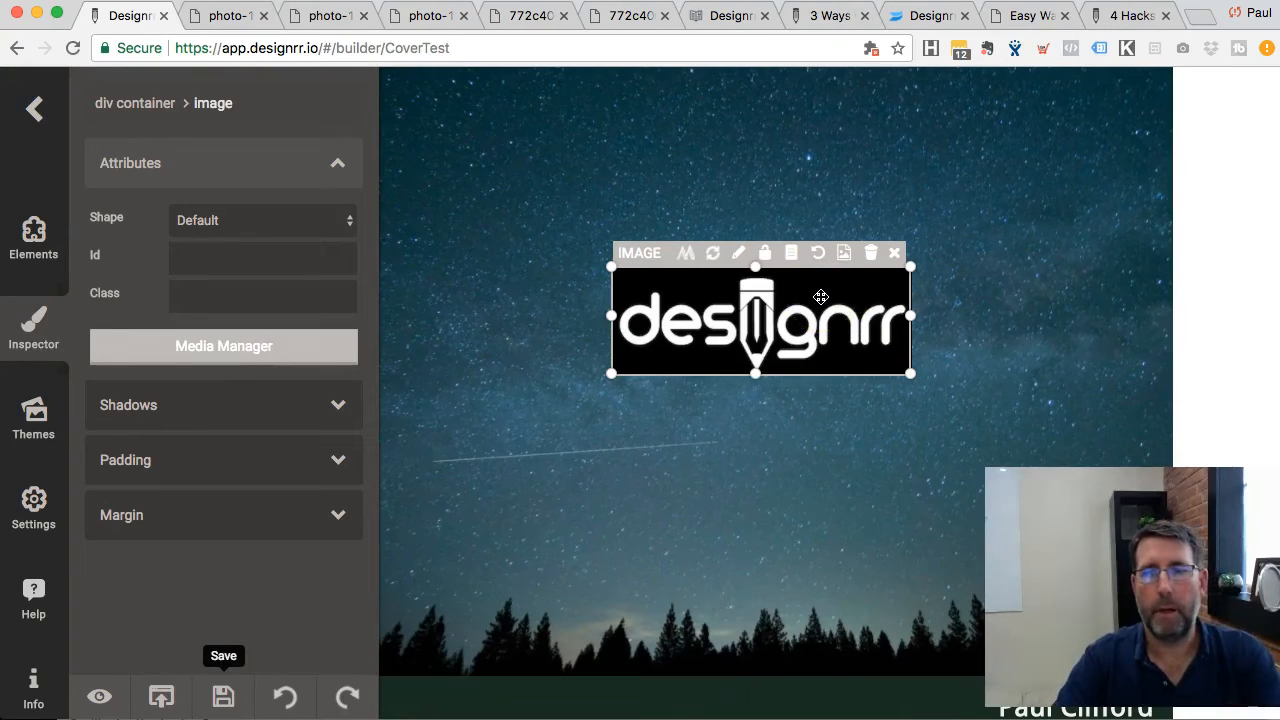
Step: Shift the logo toward the cover's left side and apply the Avenue effect to it in the photo editor
{"action": "scroll", "coordinate": [737, 201], "scroll_direction": "up", "scroll_amount": 2}
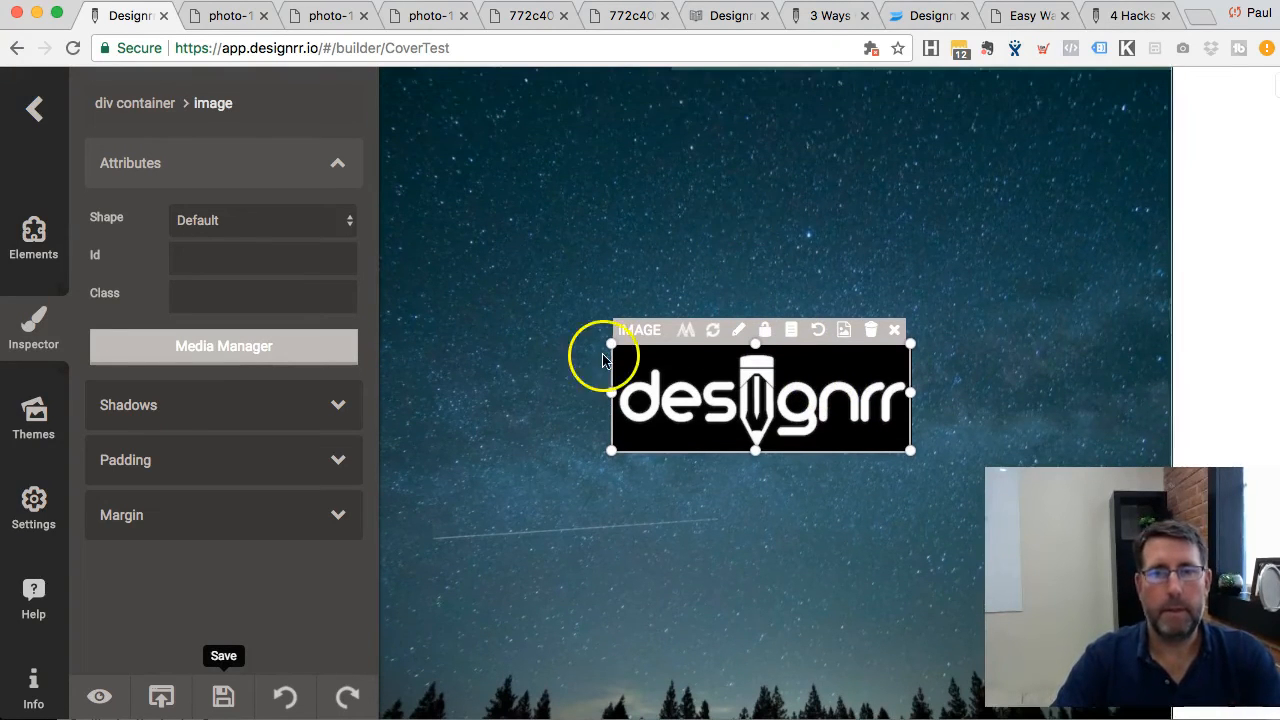
{"action": "left_click_drag", "start_coordinate": [663, 376], "coordinate": [505, 339]}
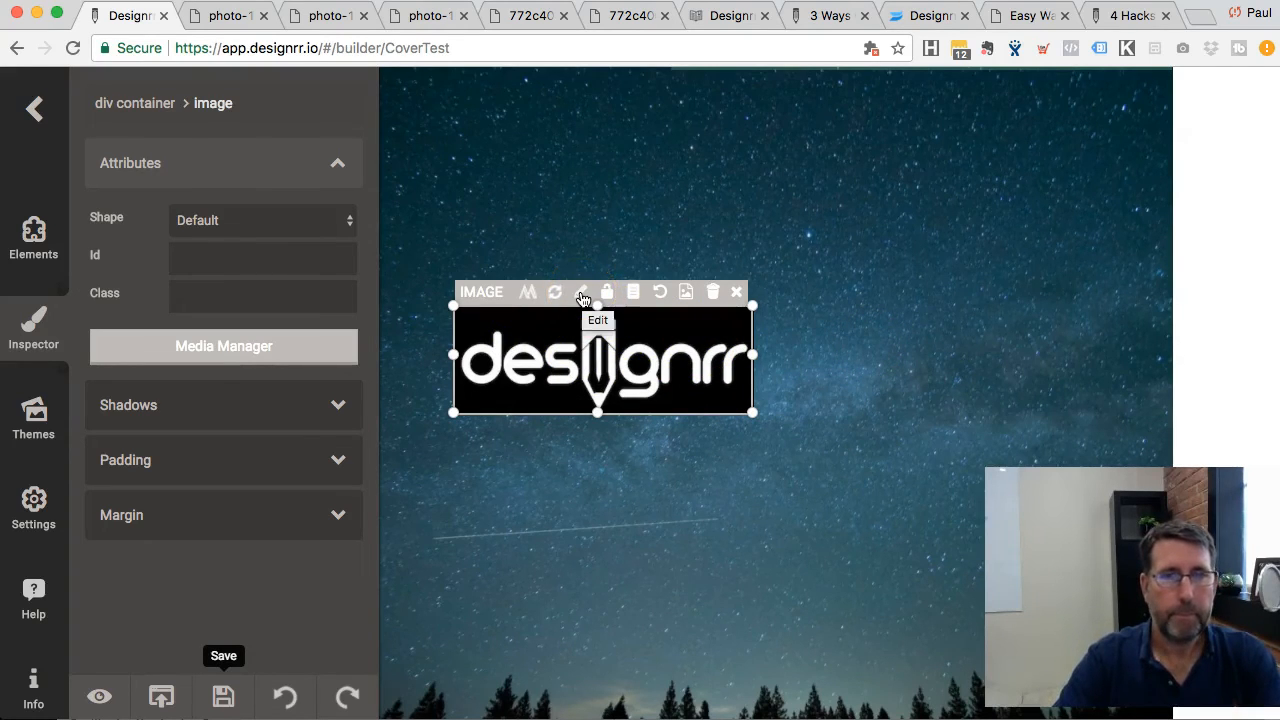
{"action": "left_click", "coordinate": [581, 294]}
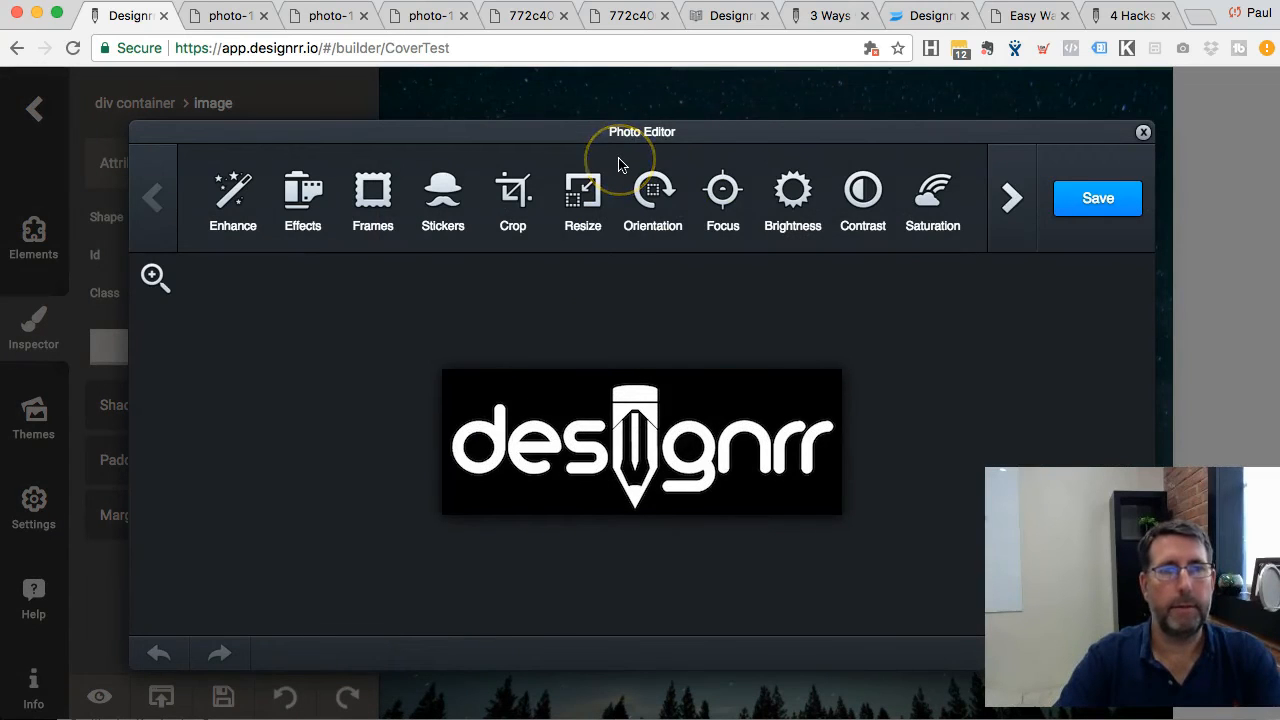
{"action": "left_click", "coordinate": [306, 208]}
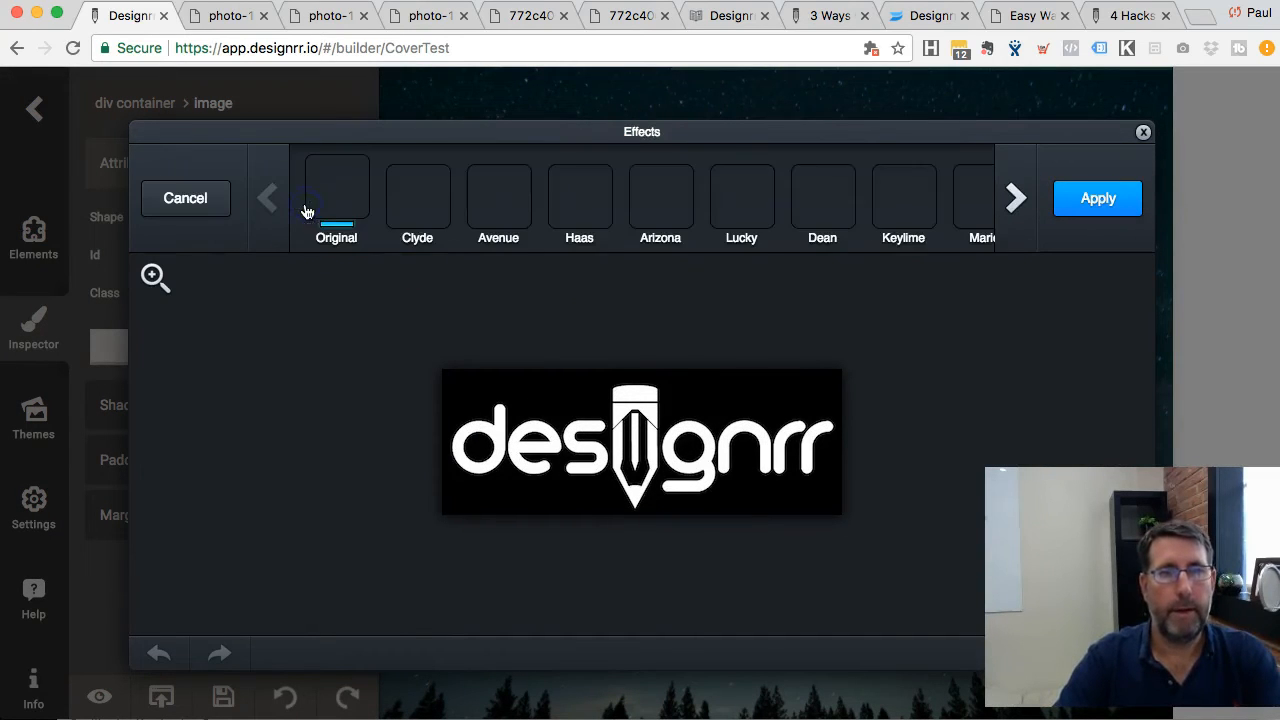
{"action": "left_click", "coordinate": [489, 209]}
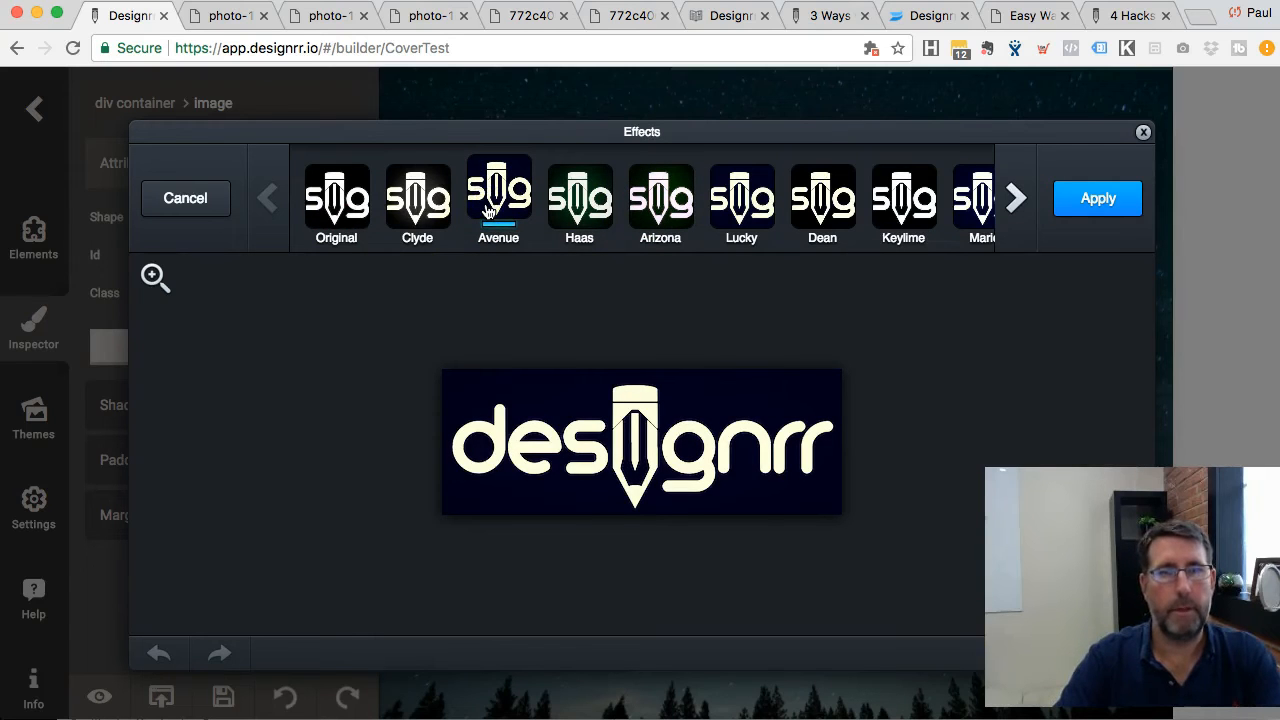
{"action": "left_click", "coordinate": [1106, 202]}
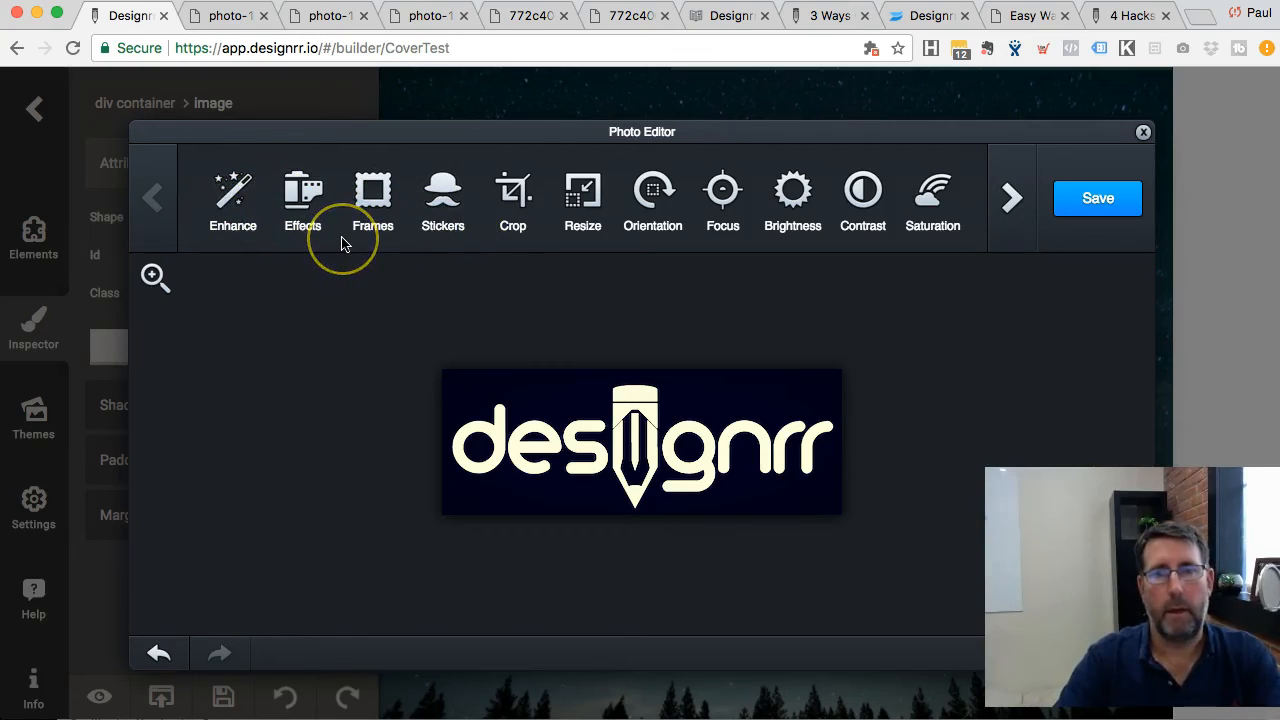
{"action": "left_click", "coordinate": [1107, 203]}
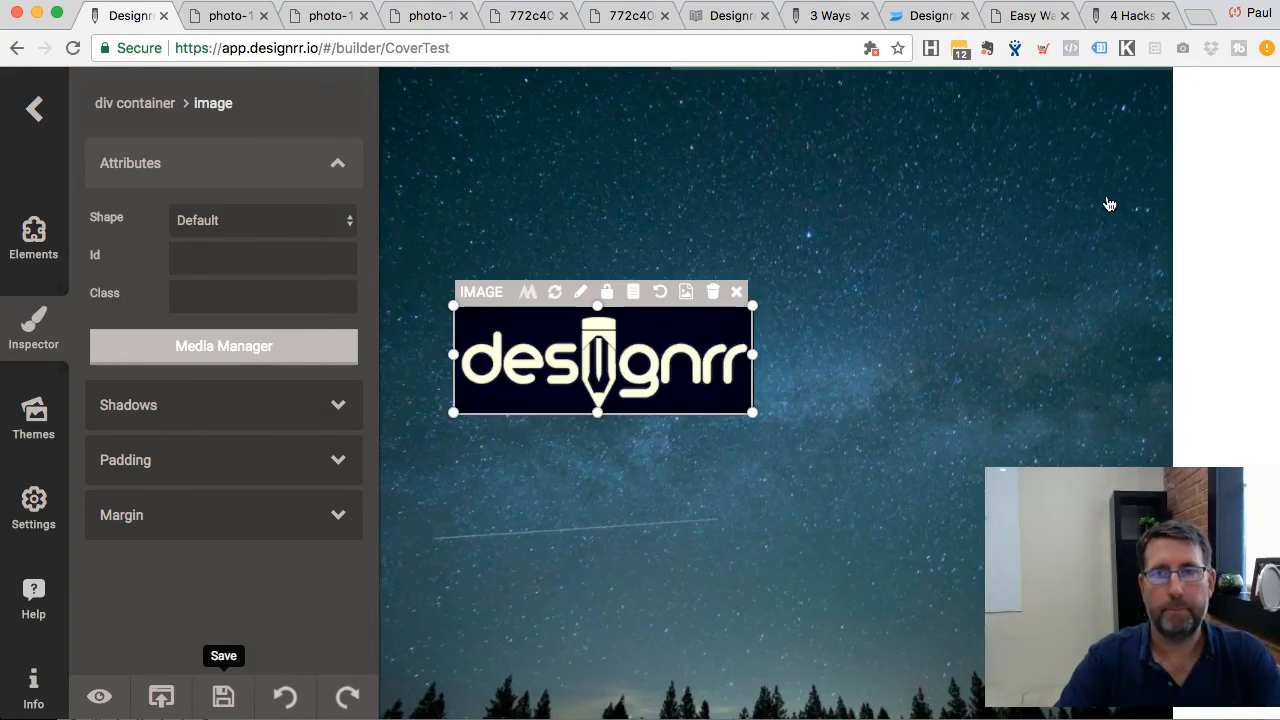
Step: Shrink the logo to about two thirds of its size and place it at the left end of the author bar
{"action": "scroll", "coordinate": [1109, 204], "scroll_direction": "up", "scroll_amount": 3}
{"action": "scroll", "coordinate": [1109, 204], "scroll_direction": "down", "scroll_amount": 5}
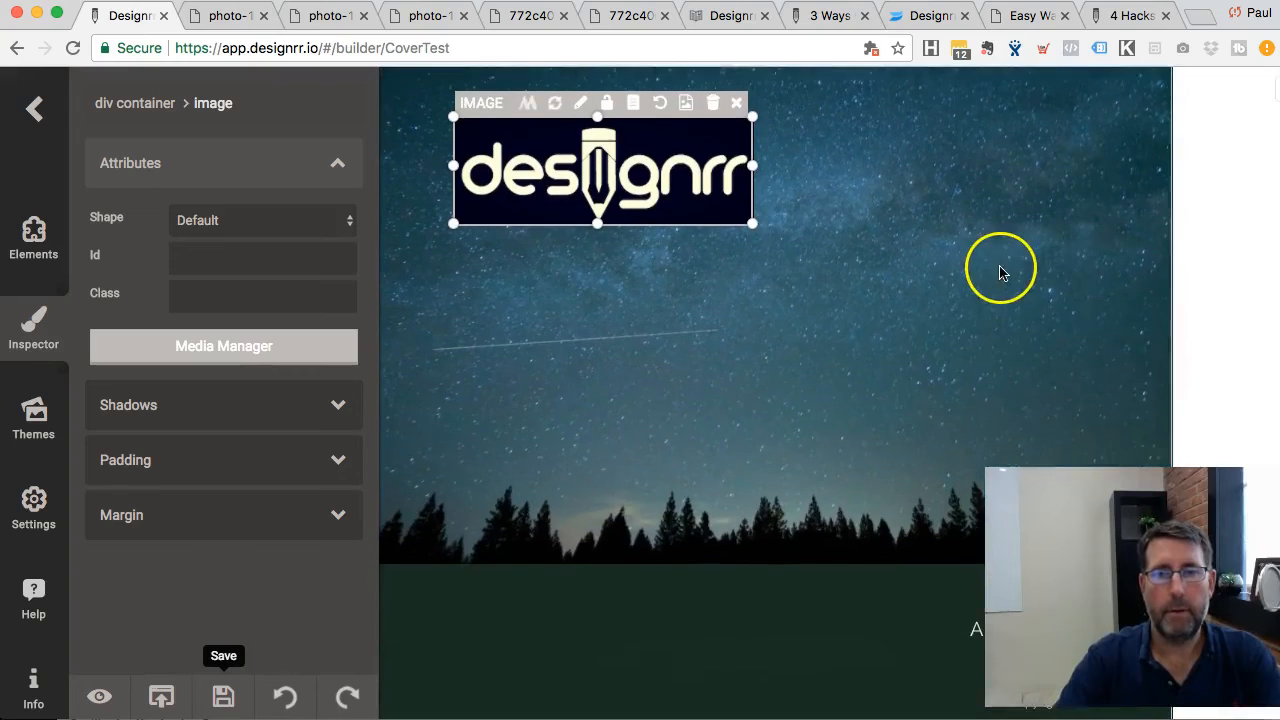
{"action": "scroll", "coordinate": [1000, 270], "scroll_direction": "down", "scroll_amount": 2}
{"action": "scroll", "coordinate": [960, 274], "scroll_direction": "up", "scroll_amount": 2}
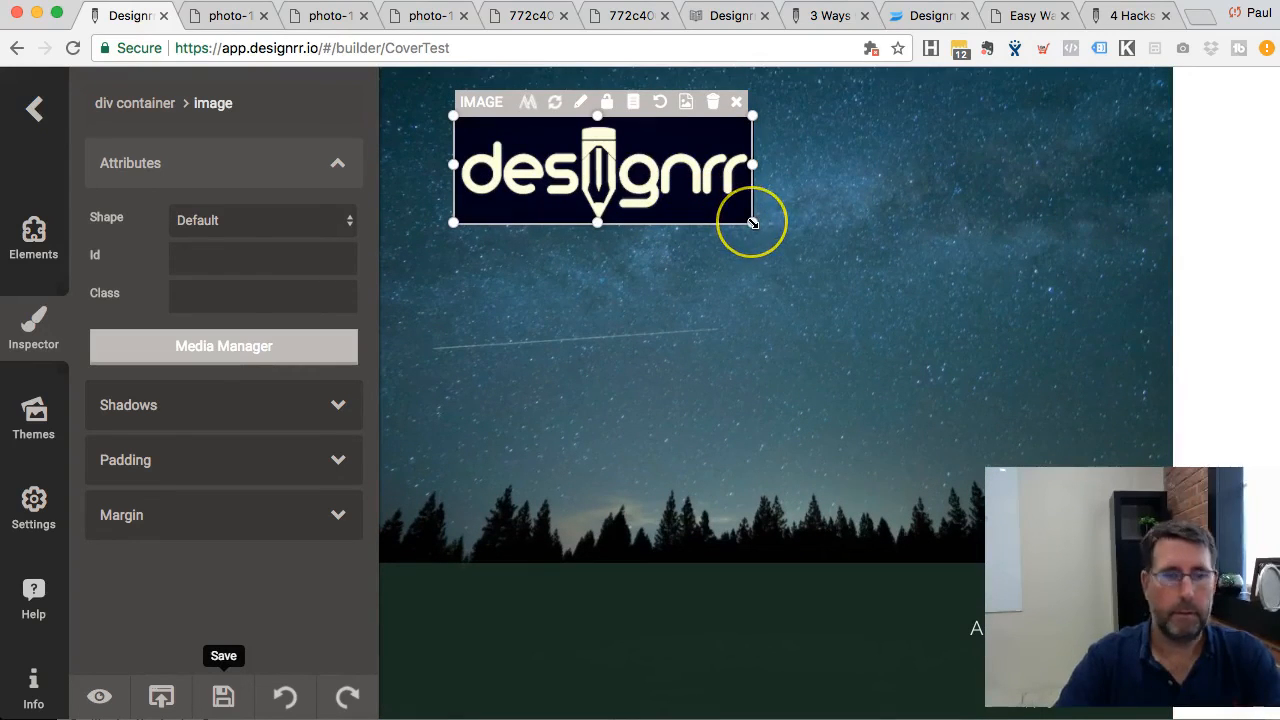
{"action": "left_click_drag", "start_coordinate": [752, 222], "coordinate": [561, 224]}
{"action": "left_click", "coordinate": [777, 240]}
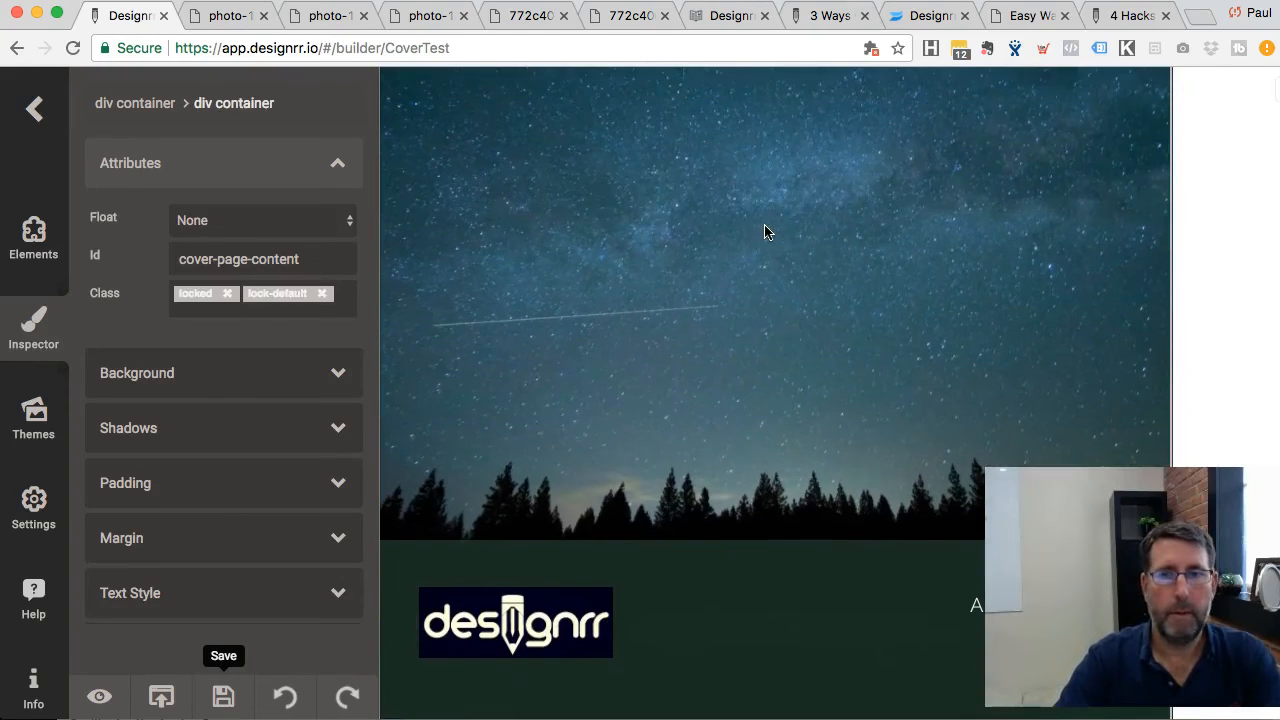
{"action": "left_click", "coordinate": [709, 300]}
{"action": "left_click", "coordinate": [487, 358]}
Step: Save the project, export it as a PDF and open the generated file
{"action": "left_click", "coordinate": [224, 697]}
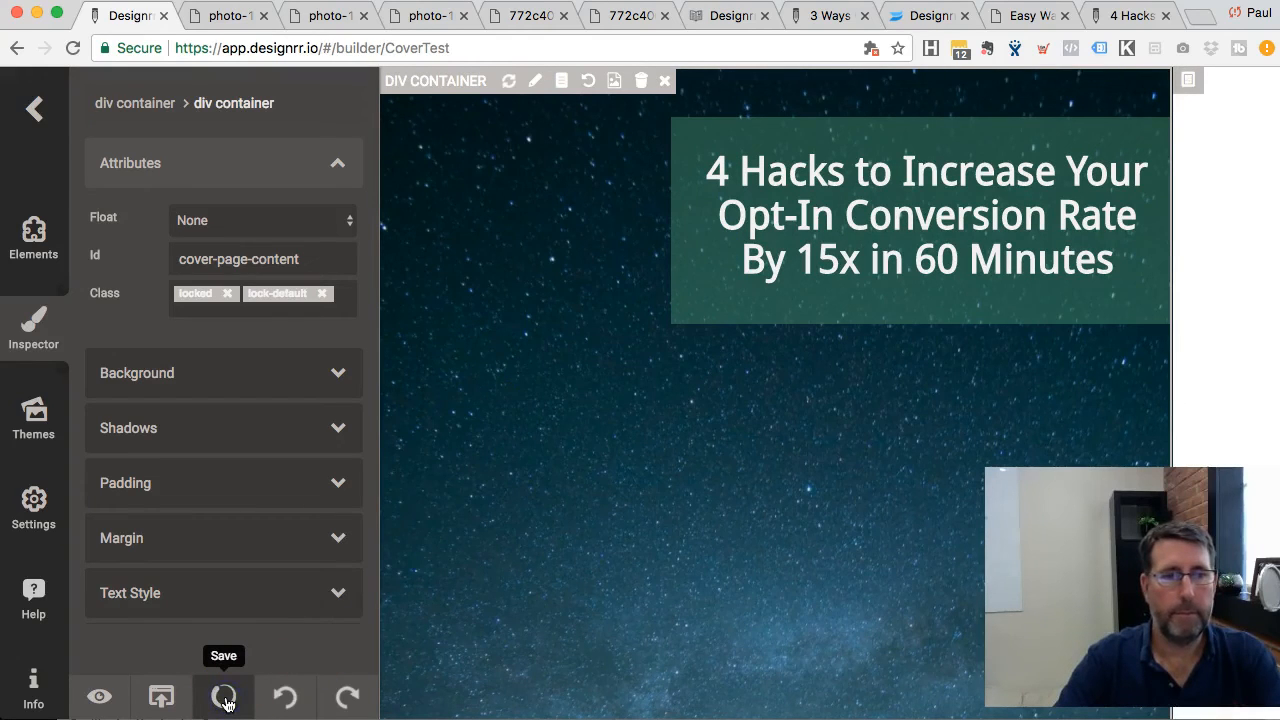
{"action": "left_click", "coordinate": [163, 697]}
{"action": "left_click", "coordinate": [843, 456]}
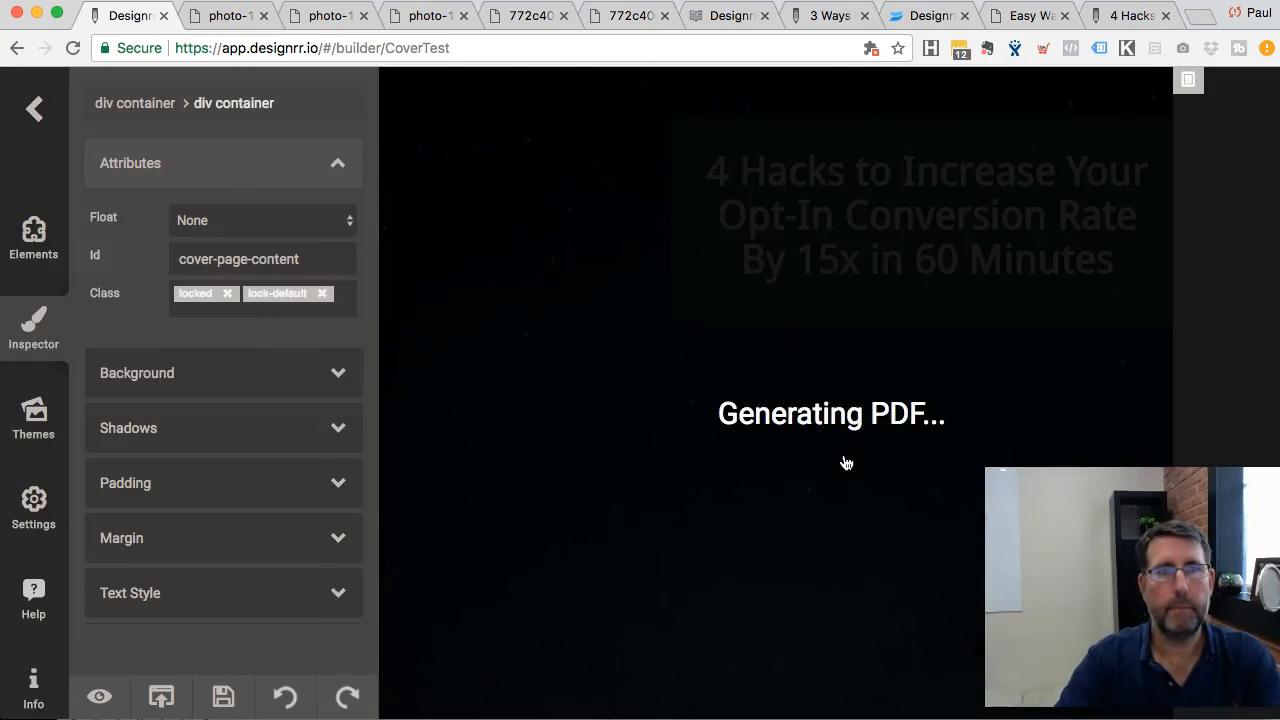
{"action": "left_click", "coordinate": [326, 157]}
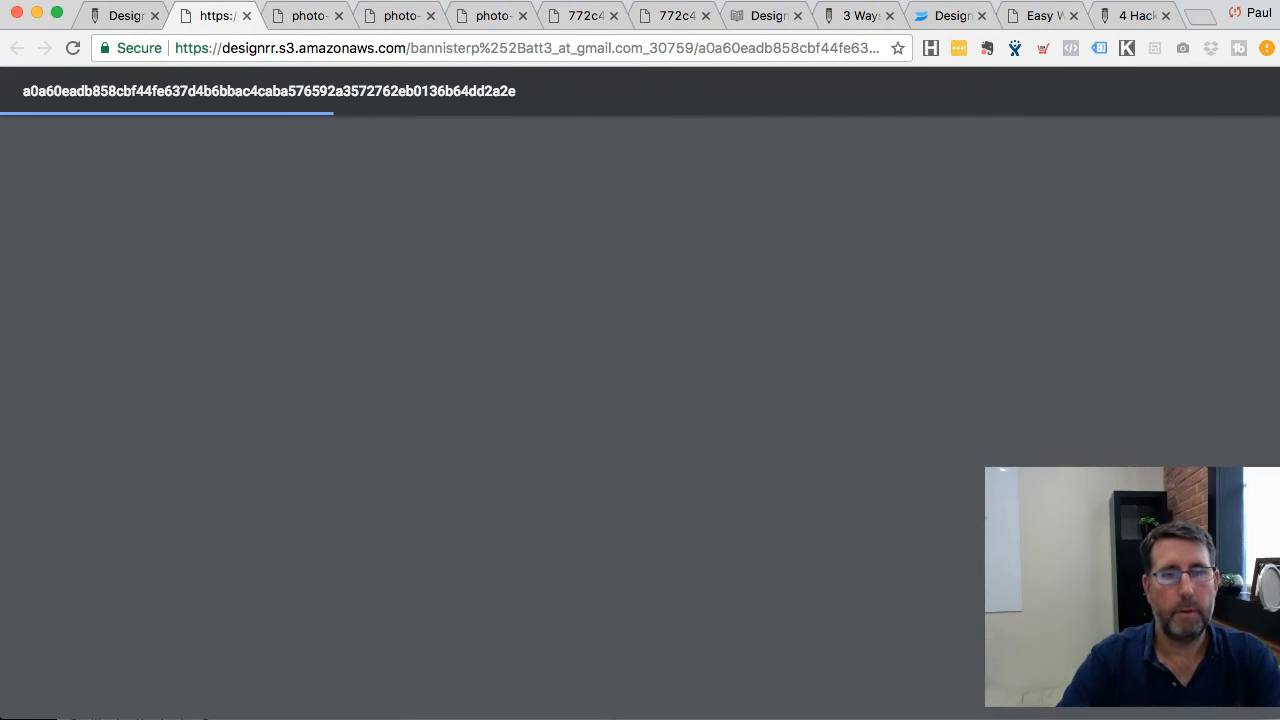
Step: Review the exported PDF from the cover's title box through the author bar to the first article page
{"action": "scroll", "coordinate": [431, 366], "scroll_direction": "down", "scroll_amount": 1}
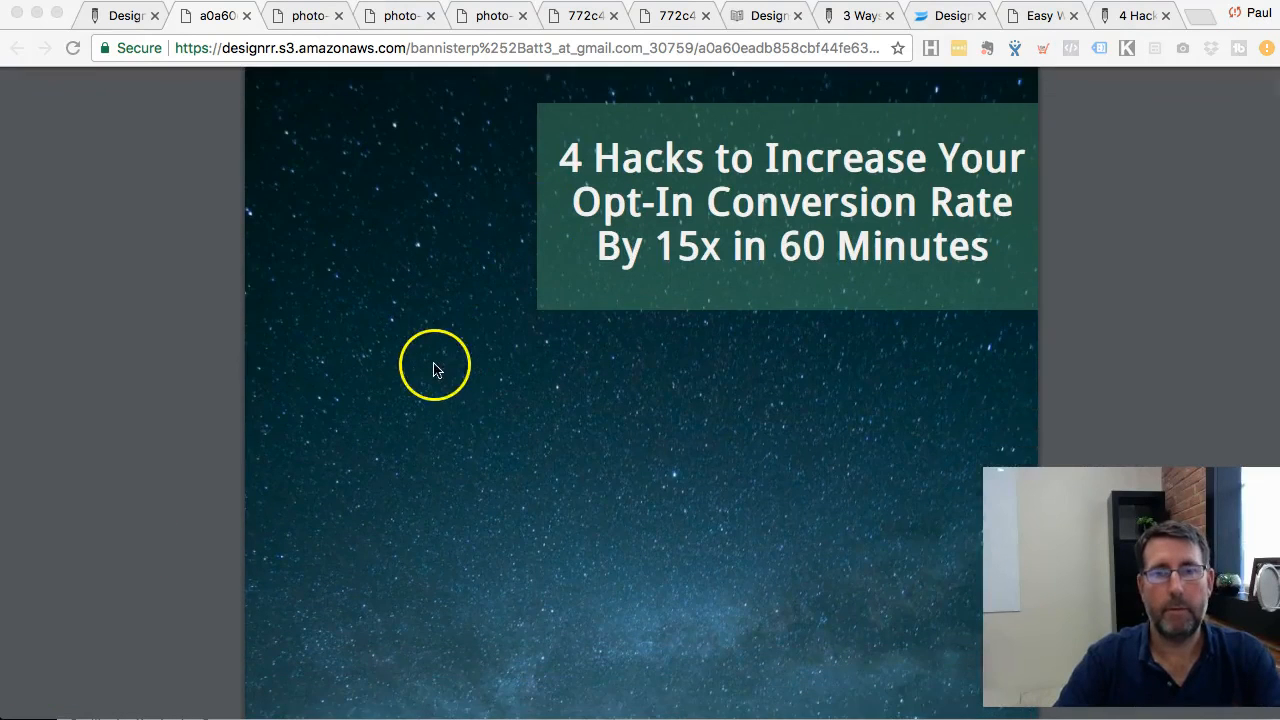
{"action": "scroll", "coordinate": [371, 314], "scroll_direction": "down", "scroll_amount": 6}
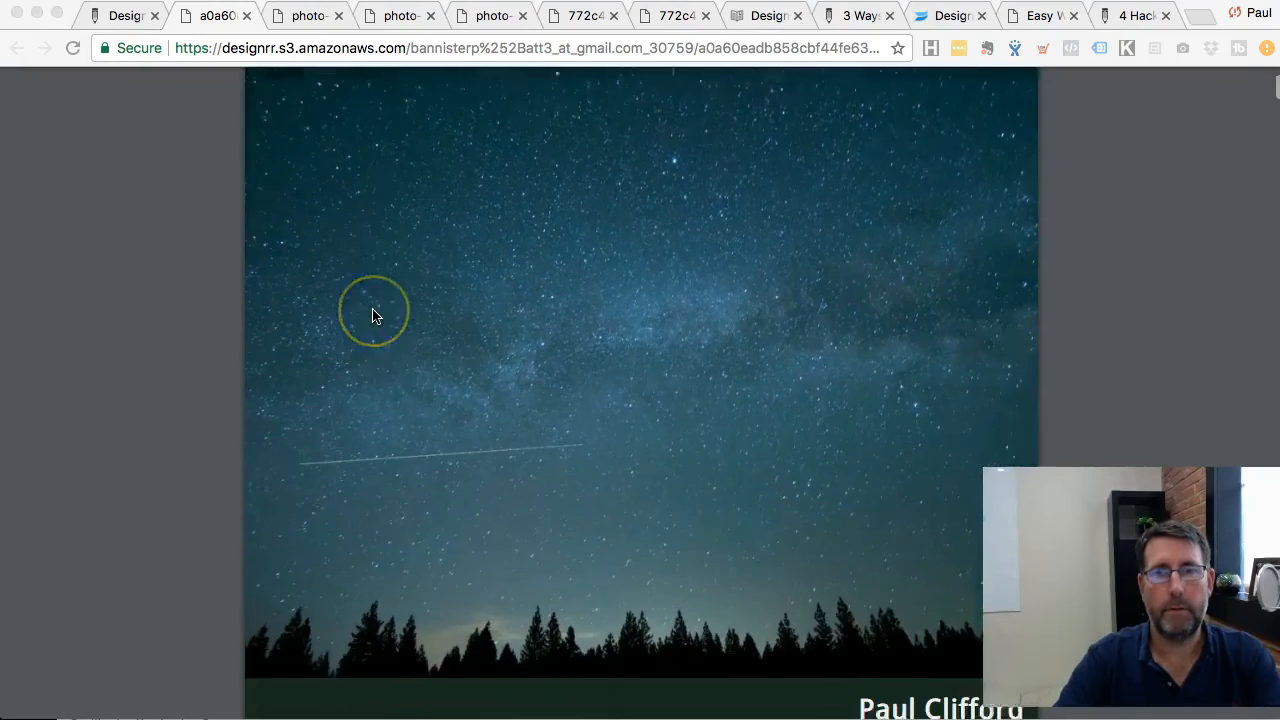
{"action": "scroll", "coordinate": [373, 316], "scroll_direction": "down", "scroll_amount": 1}
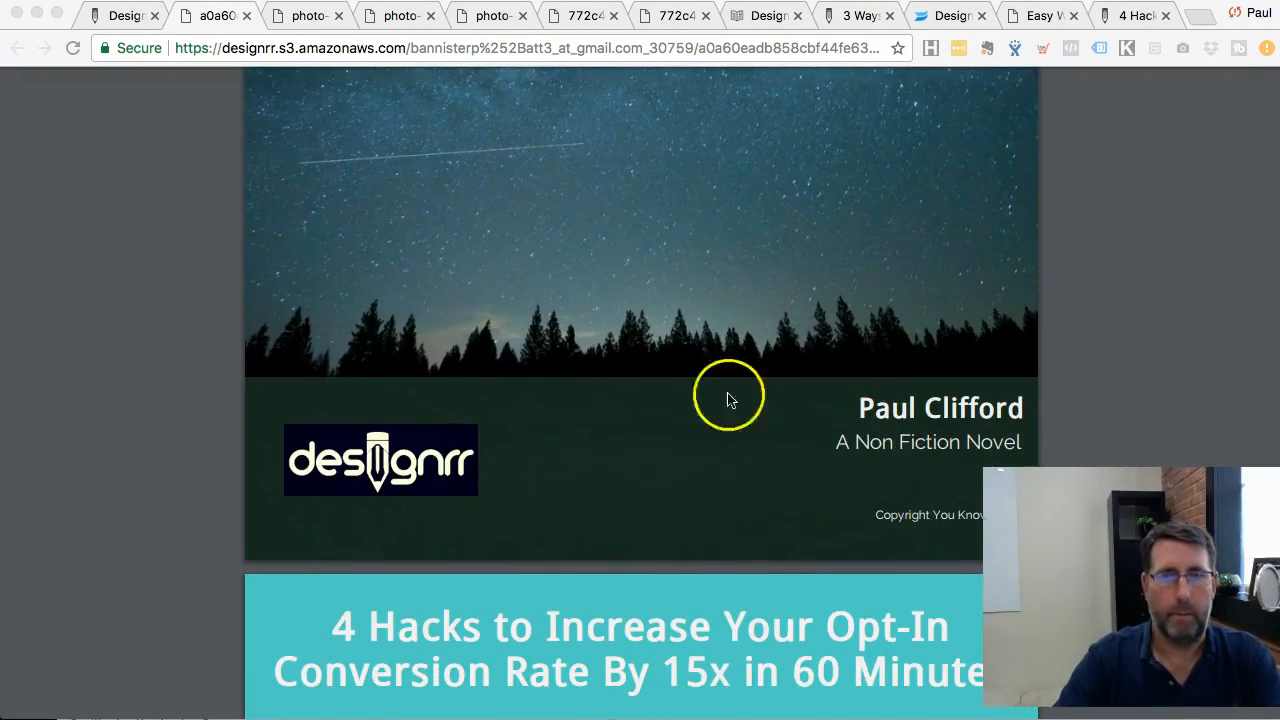
{"action": "scroll", "coordinate": [572, 460], "scroll_direction": "down", "scroll_amount": 1}
{"action": "scroll", "coordinate": [572, 464], "scroll_direction": "down", "scroll_amount": 2}
{"action": "scroll", "coordinate": [631, 423], "scroll_direction": "down", "scroll_amount": 3}
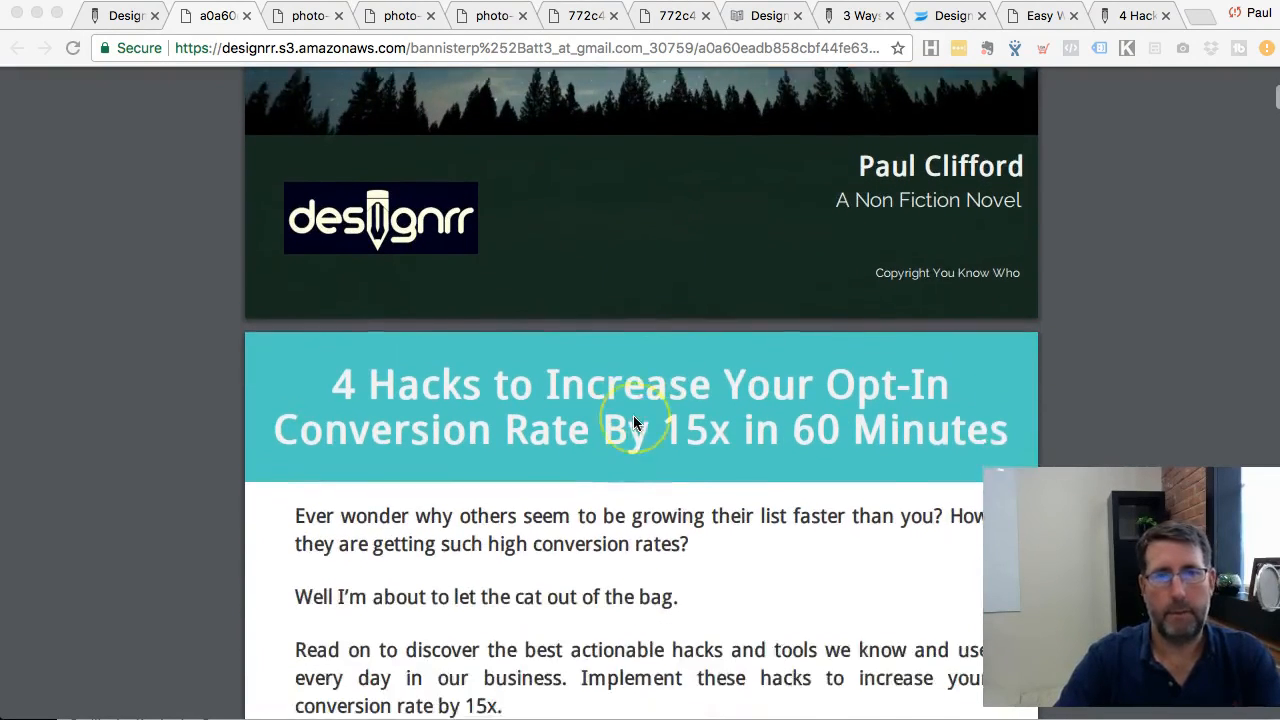
Step: Look back over the exported PDF's cover, return to the project's builder and save the project
{"action": "scroll", "coordinate": [633, 423], "scroll_direction": "up", "scroll_amount": 3}
{"action": "scroll", "coordinate": [634, 349], "scroll_direction": "up", "scroll_amount": 10}
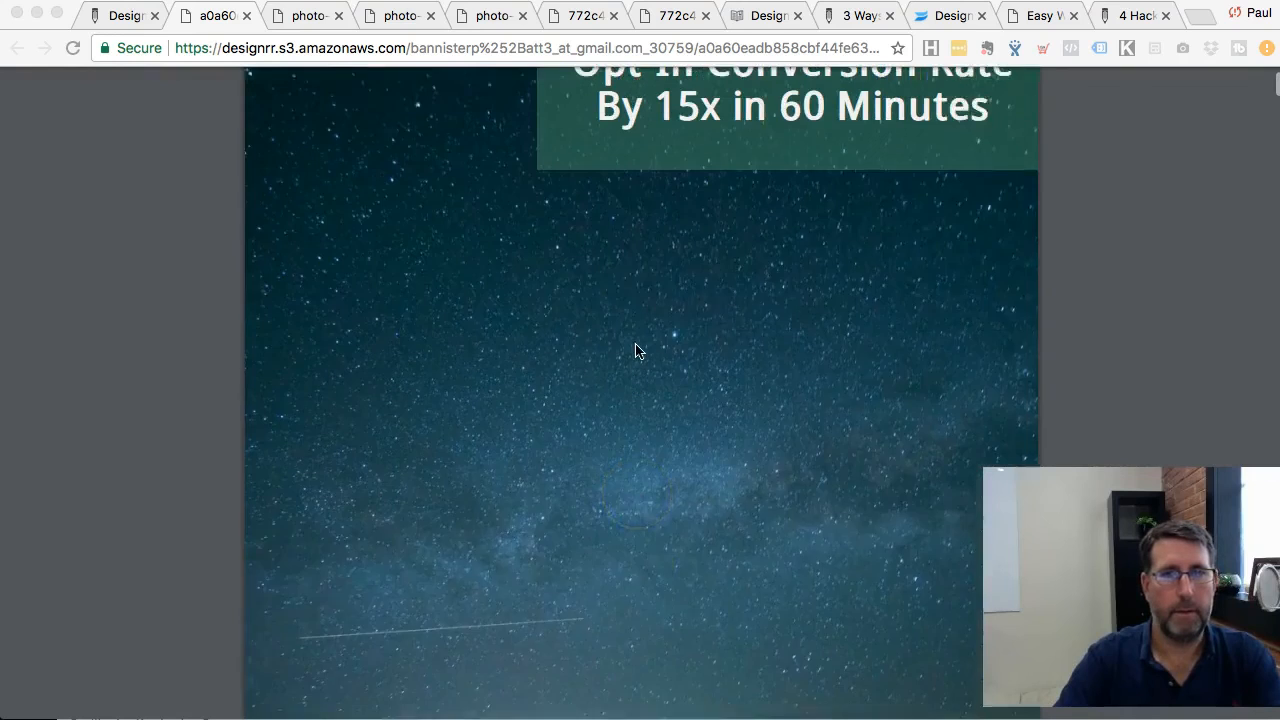
{"action": "scroll", "coordinate": [338, 292], "scroll_direction": "up", "scroll_amount": 2}
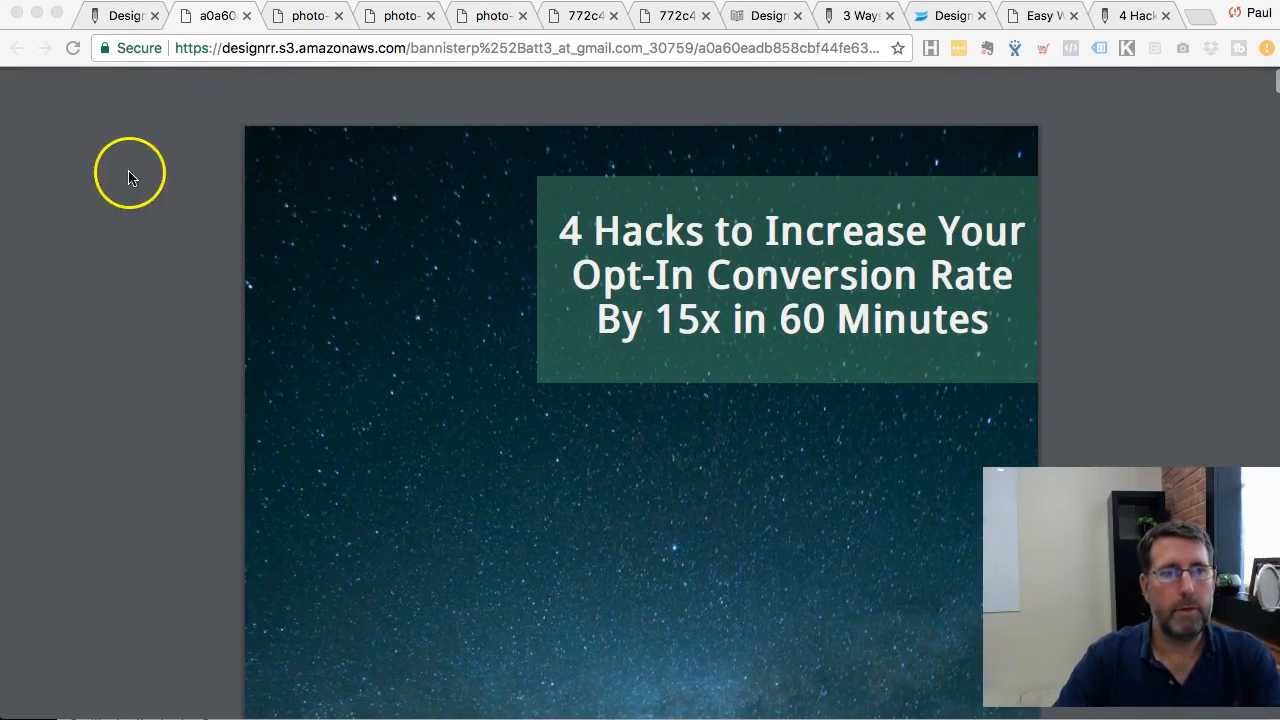
{"action": "left_click", "coordinate": [124, 15]}
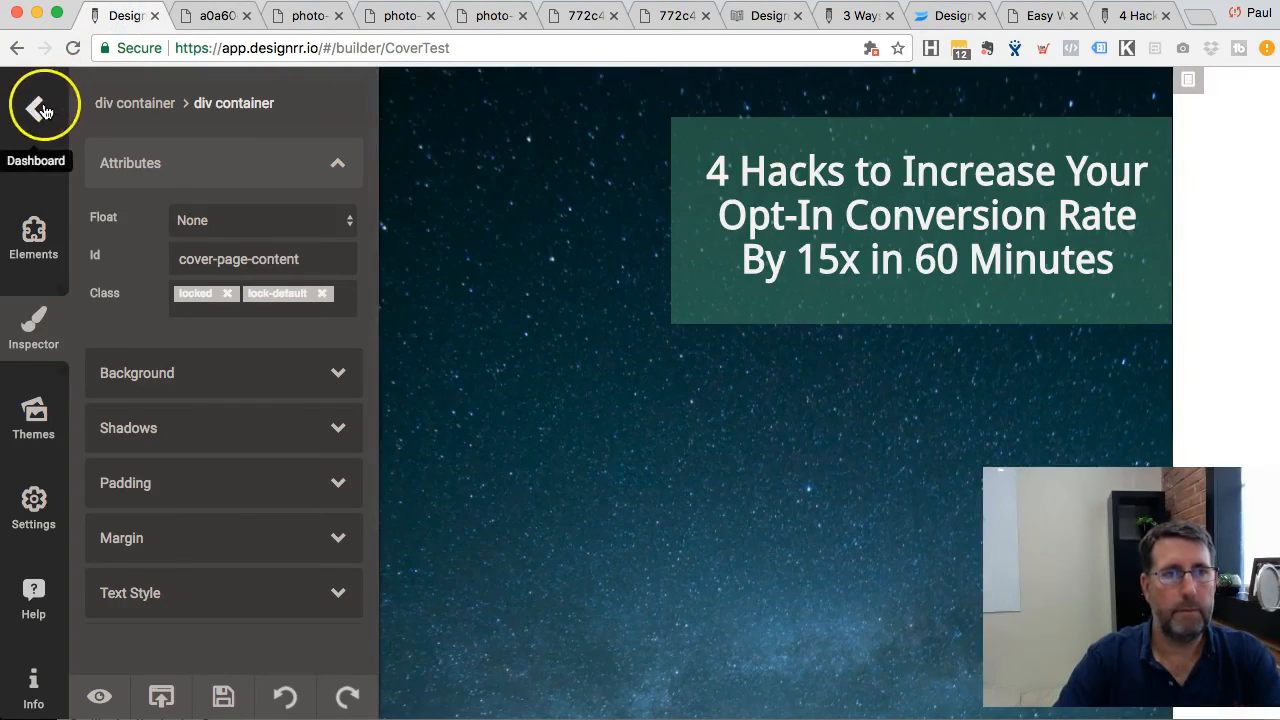
{"action": "left_click", "coordinate": [223, 696]}
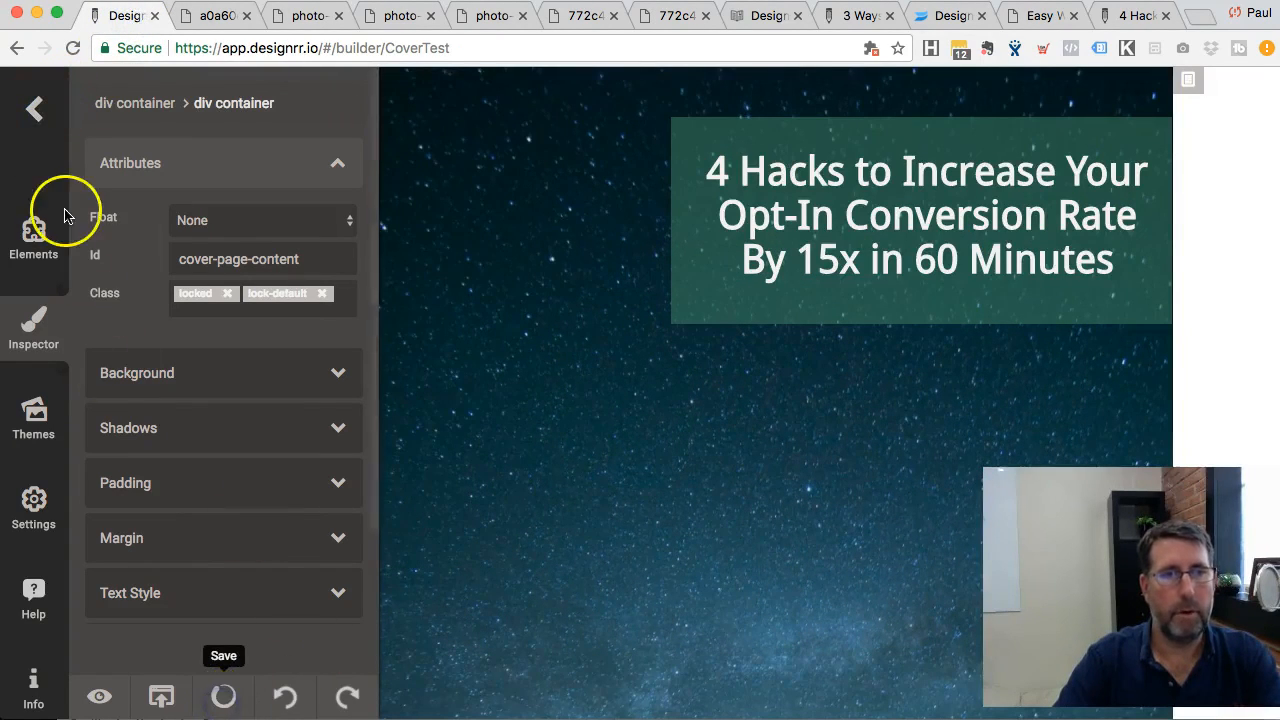
Step: Go back to the projects dashboard and open the 3D Cover Generator for the CoverTest project
{"action": "left_click", "coordinate": [34, 108]}
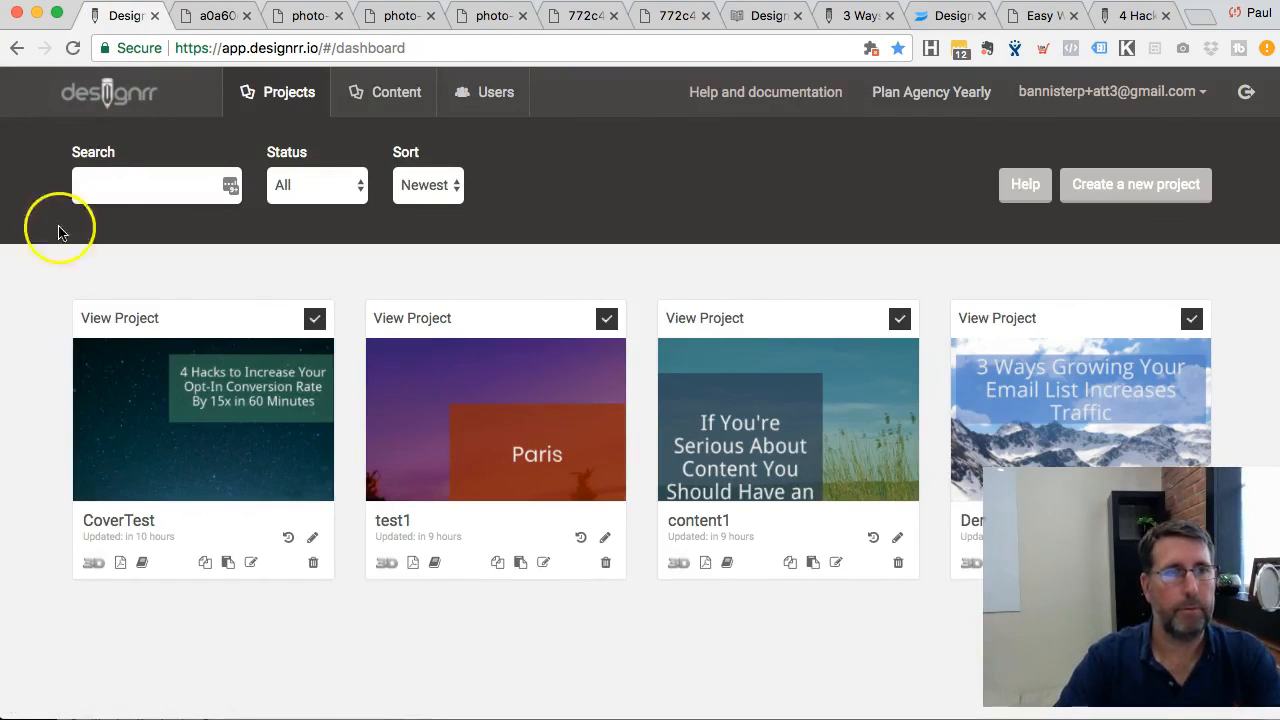
{"action": "left_click", "coordinate": [92, 564]}
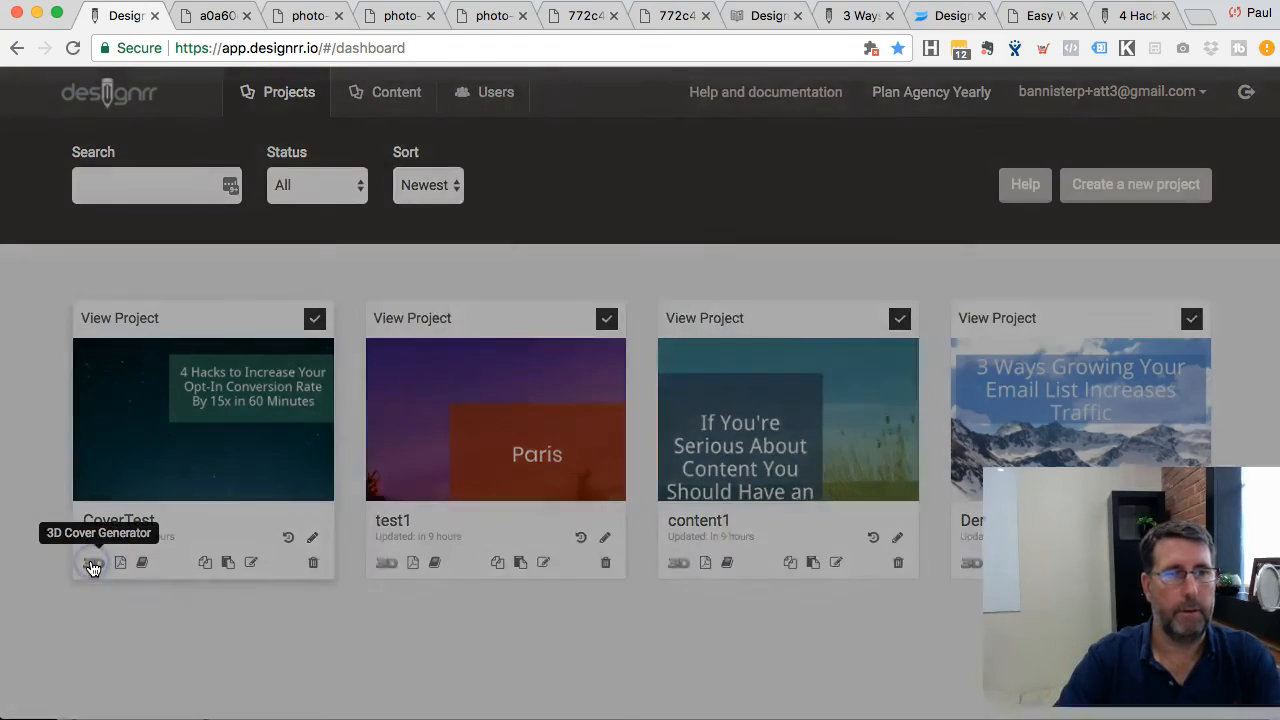